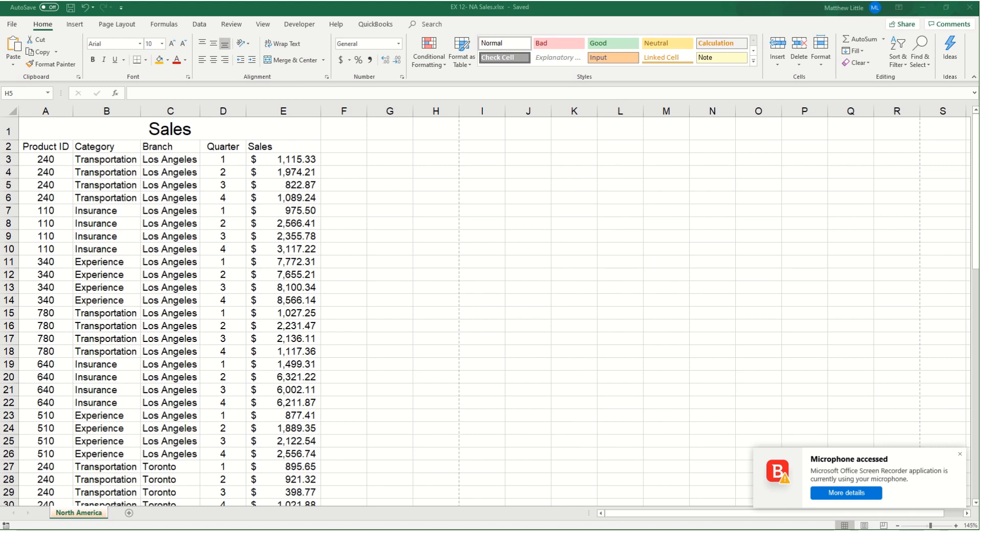
Insert a blank PivotTable on a new sheet from the sales data under the row 2 headers, using the recommended PivotTables command.
left_click_drag(60, 146, 270, 151)
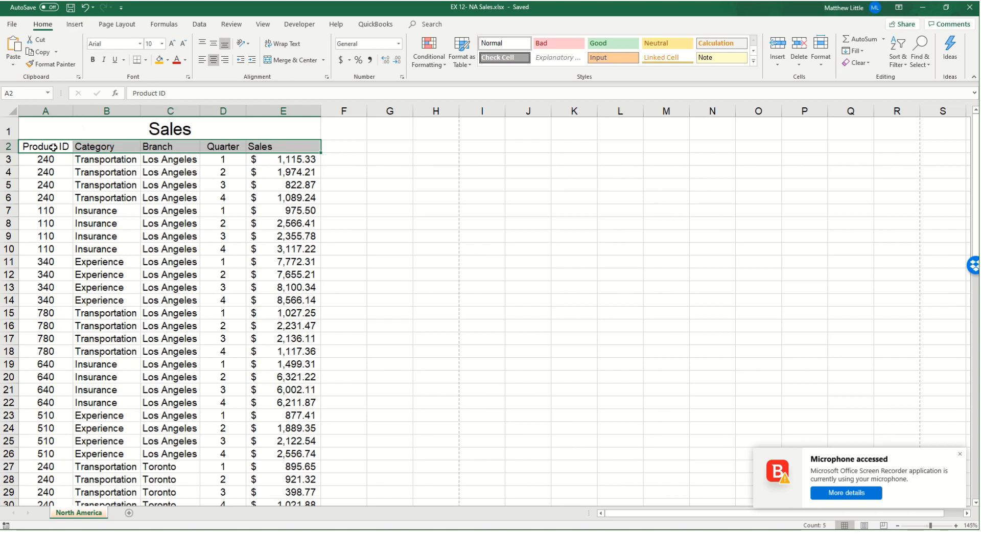
key("shift+space")
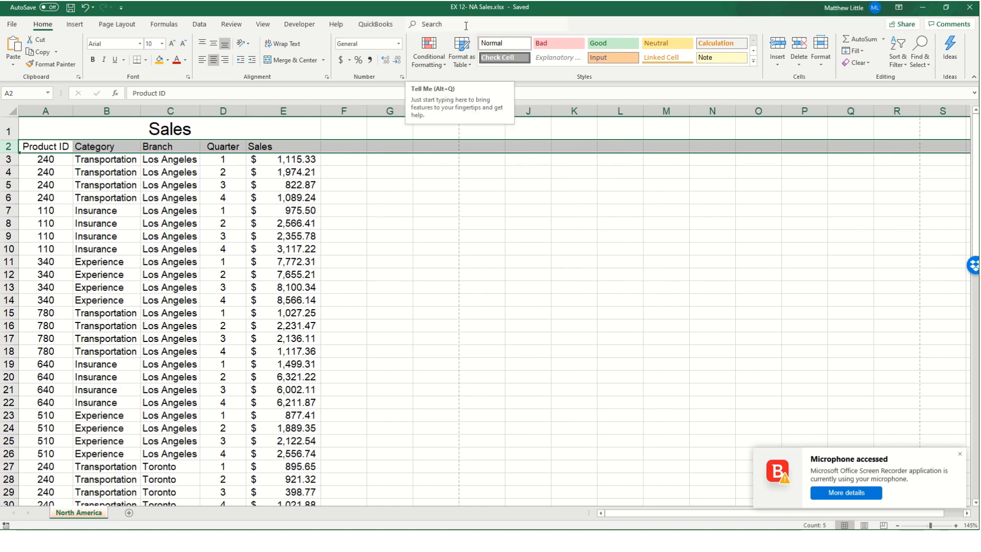
scroll(228, 269, "up", 1, "ctrl")
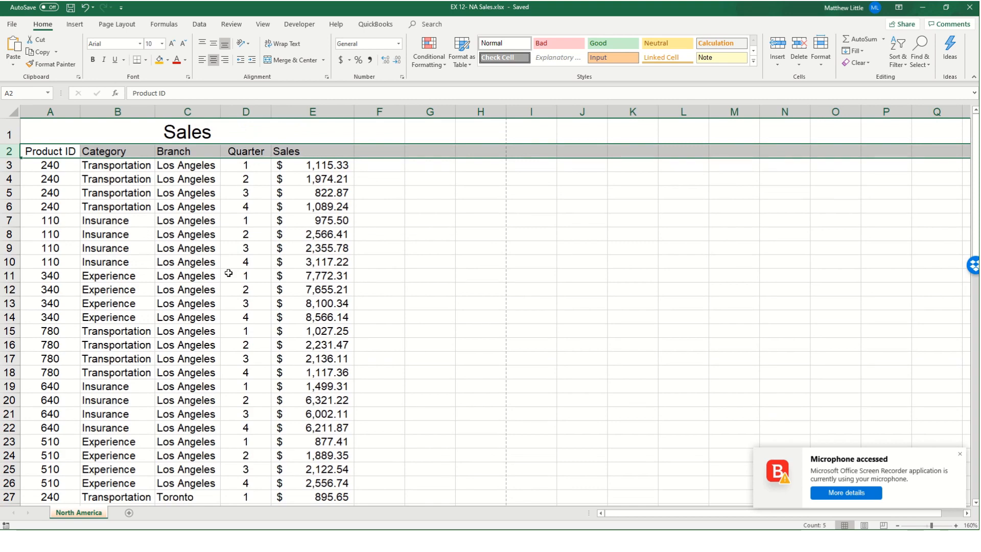
left_click(82, 26)
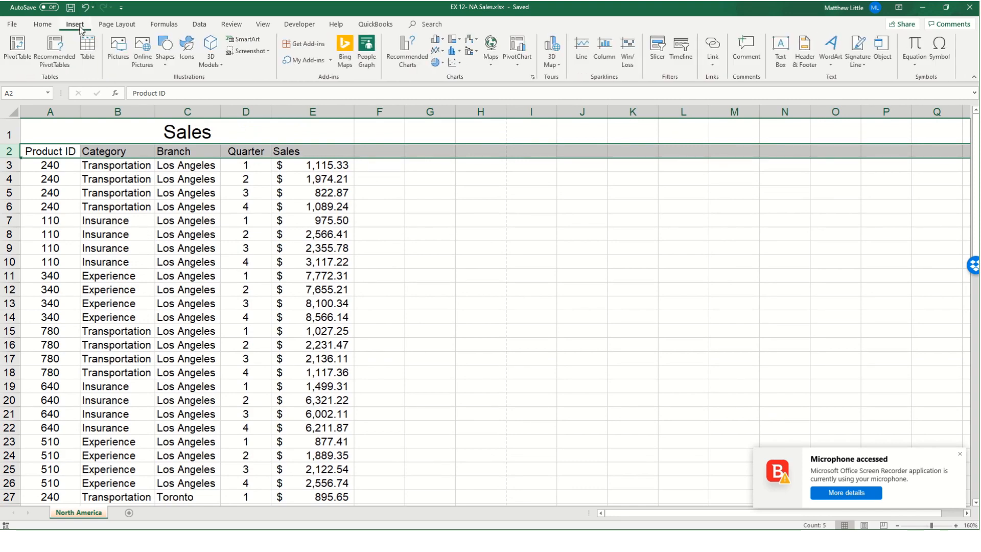
left_click(70, 61)
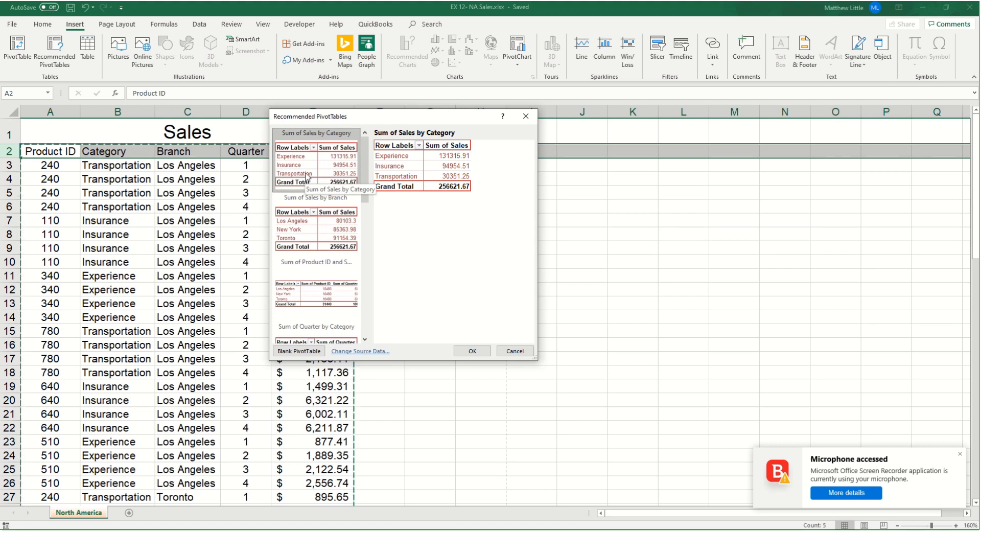
left_click(322, 219)
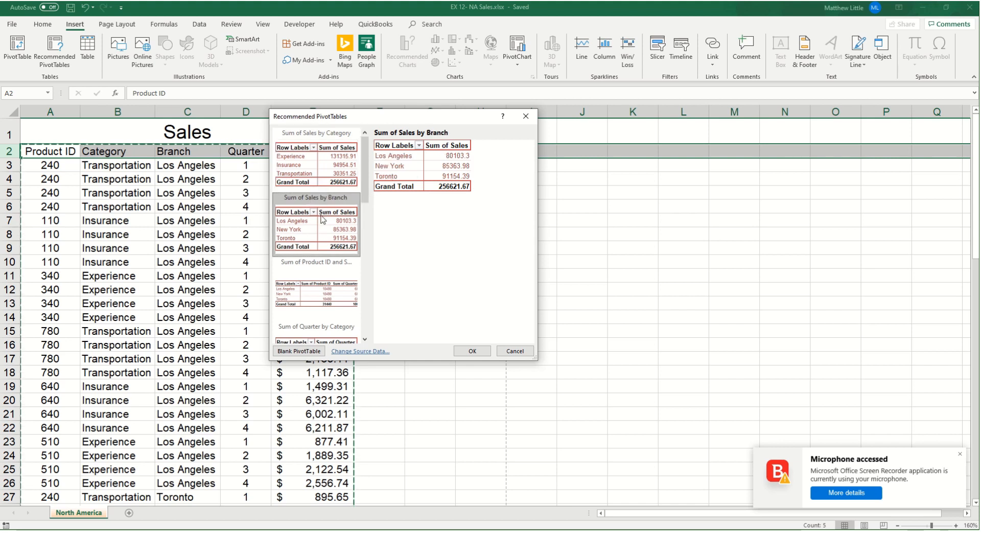
left_click(316, 270)
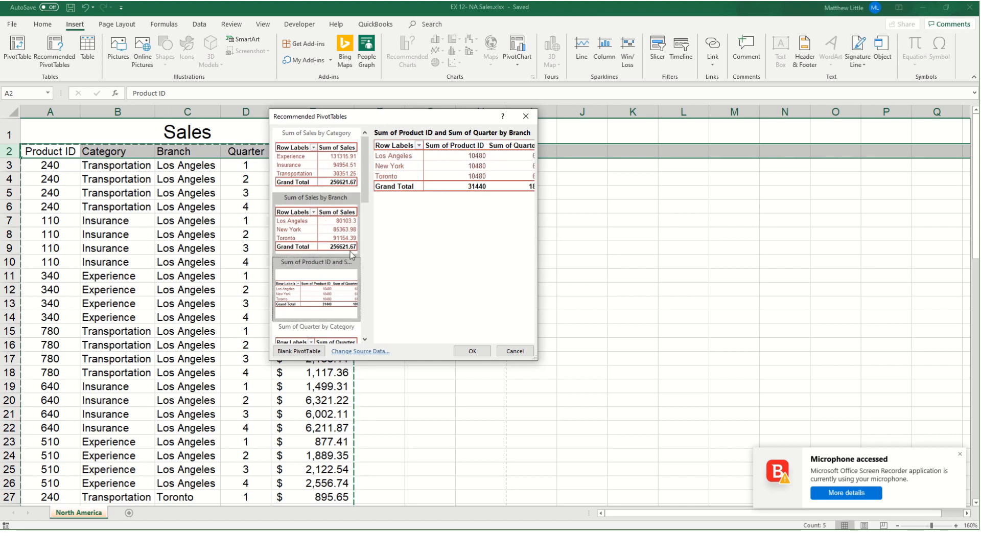
left_click(300, 352)
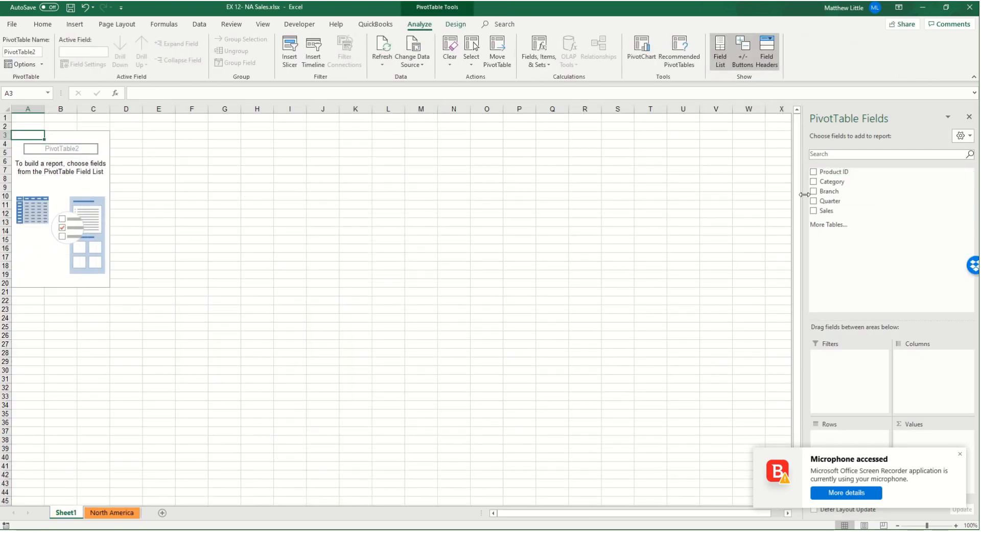
left_click(960, 454)
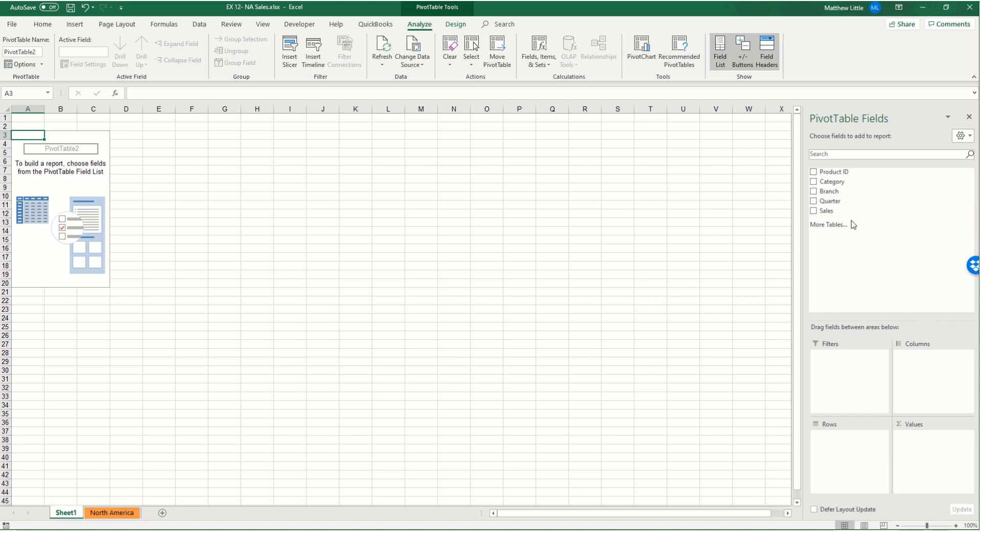
Add Branch to the PivotTable's row labels and Product ID to its column labels.
left_click(814, 192)
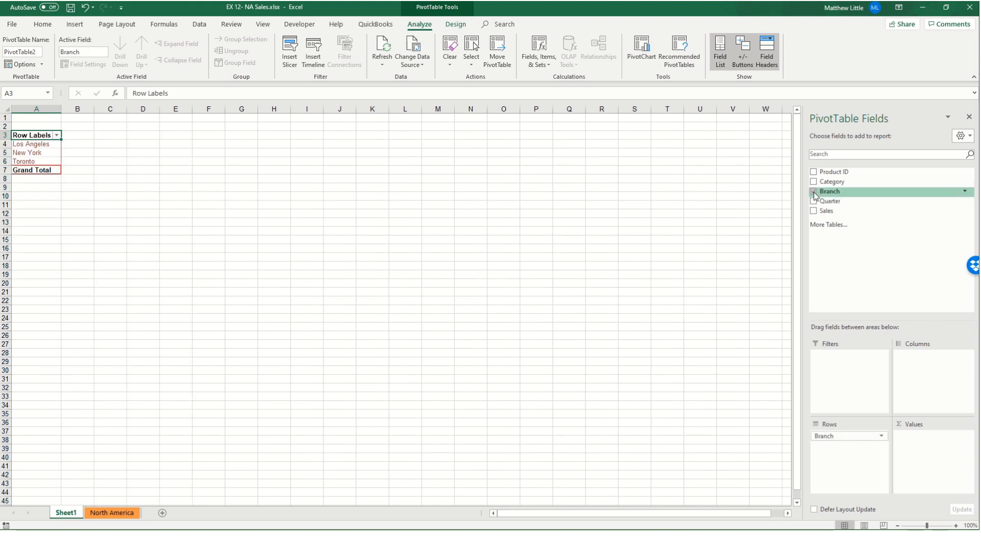
left_click(814, 176)
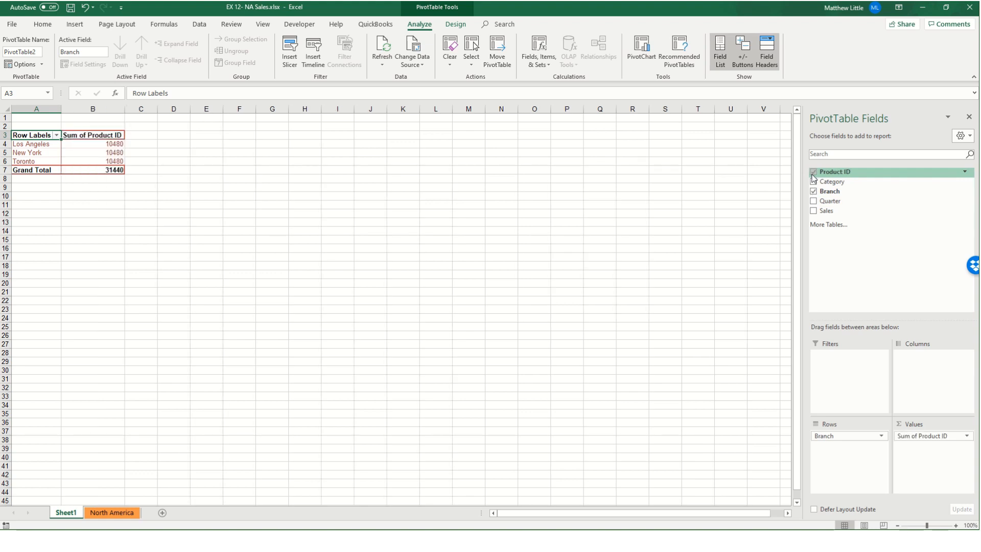
left_click(967, 437)
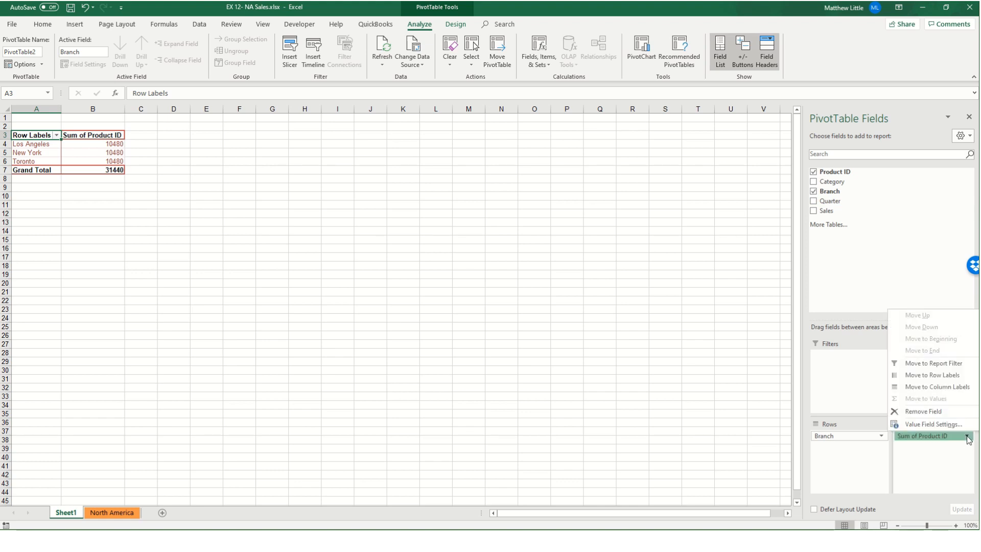
left_click(941, 389)
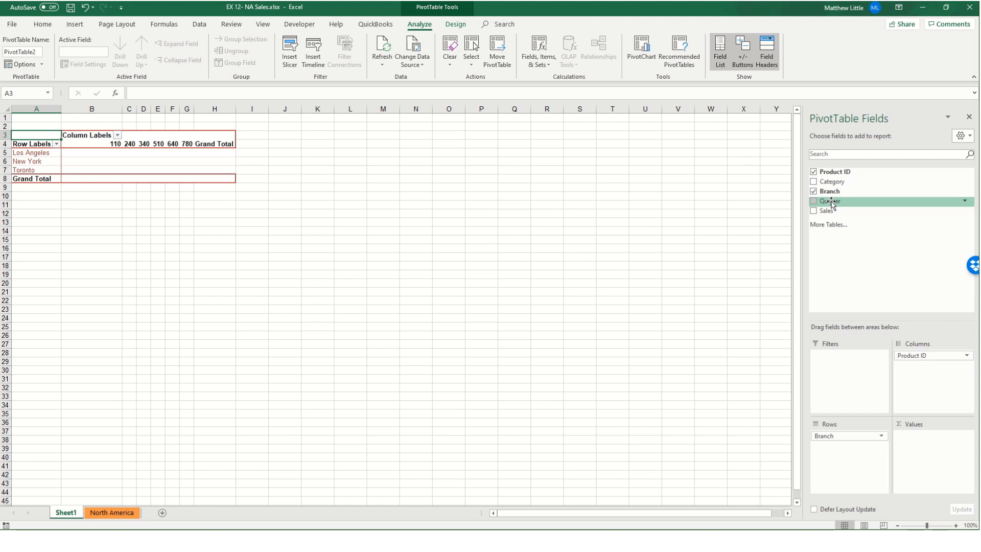
Nest Quarter below Branch in the PivotTable rows and add Sales as the summed values.
left_click_drag(831, 203, 854, 450)
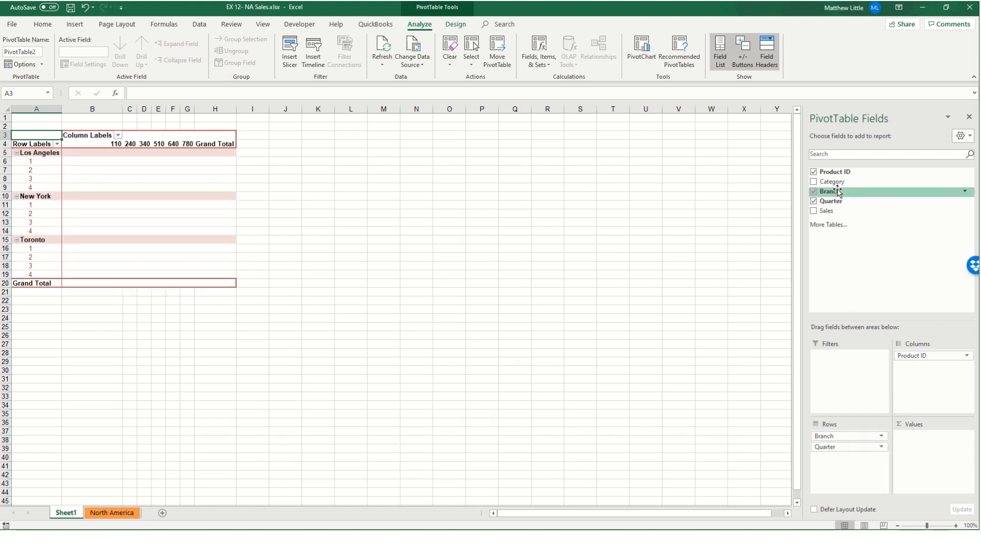
left_click(814, 211)
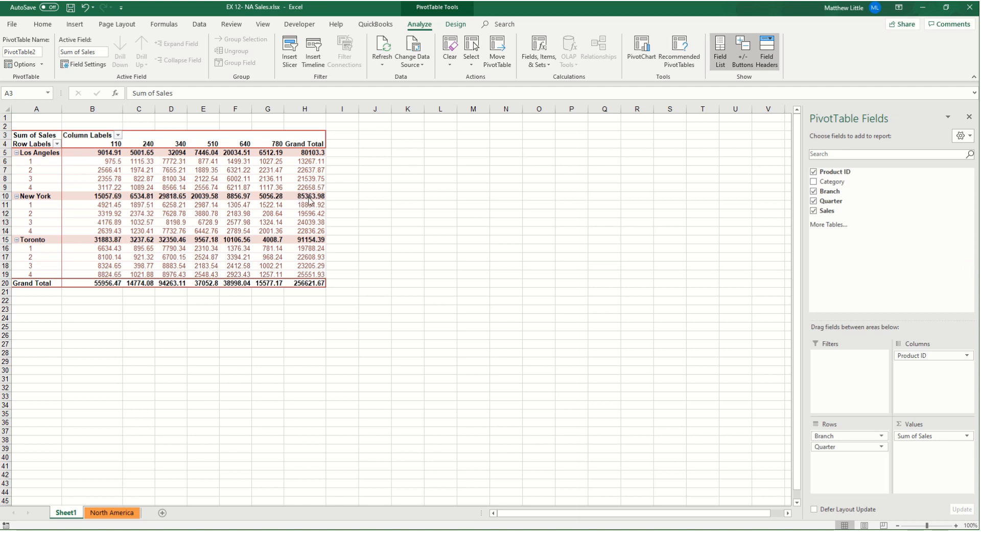
mouse_move(201, 184)
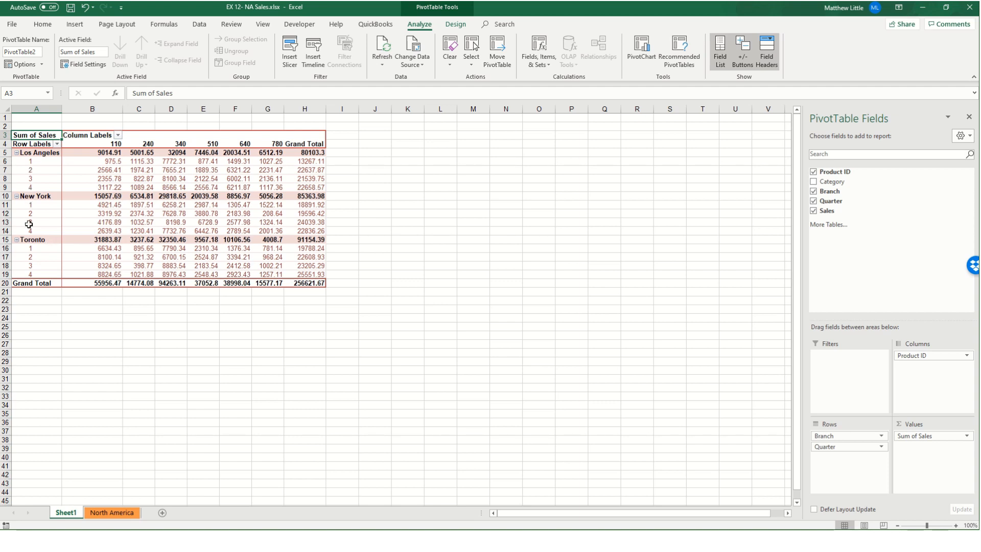
mouse_move(100, 172)
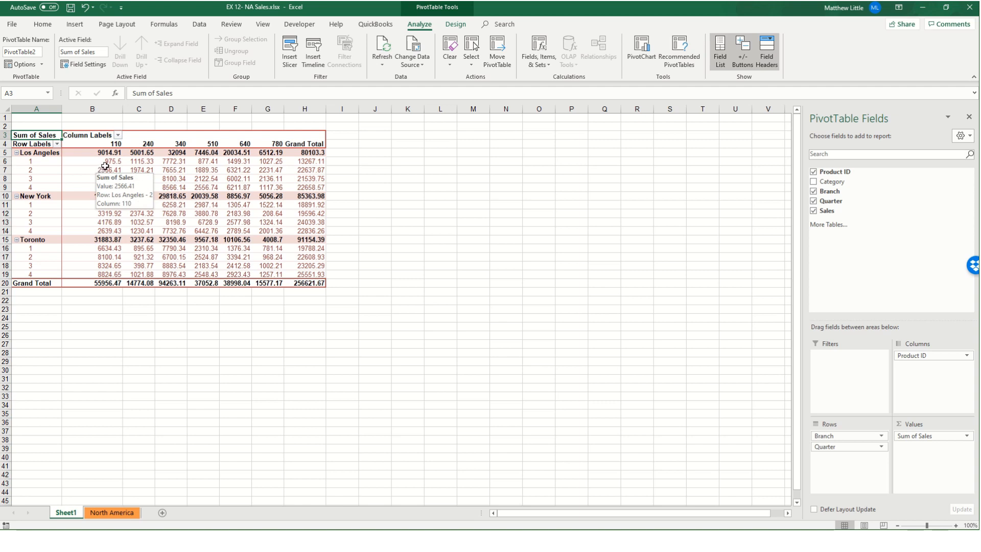
mouse_move(248, 156)
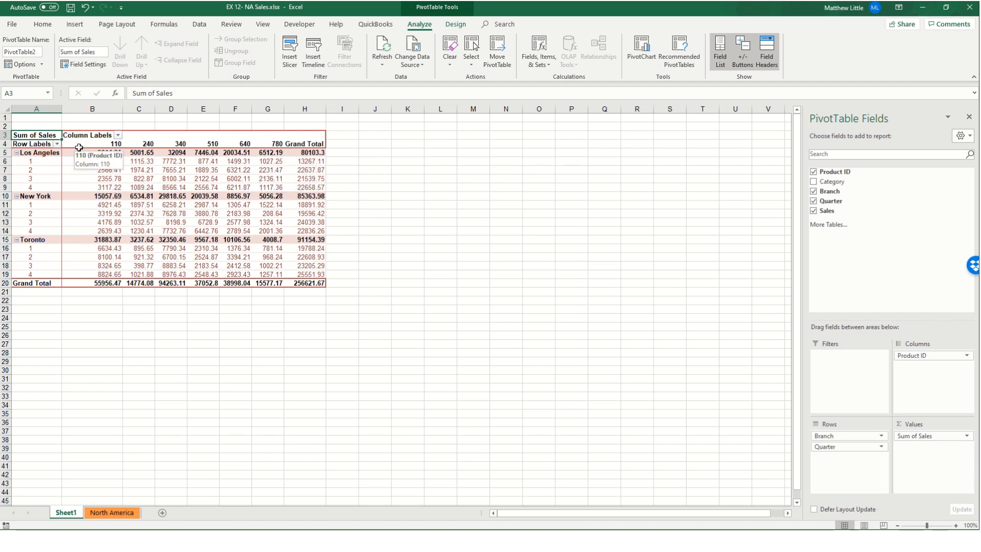
mouse_move(82, 152)
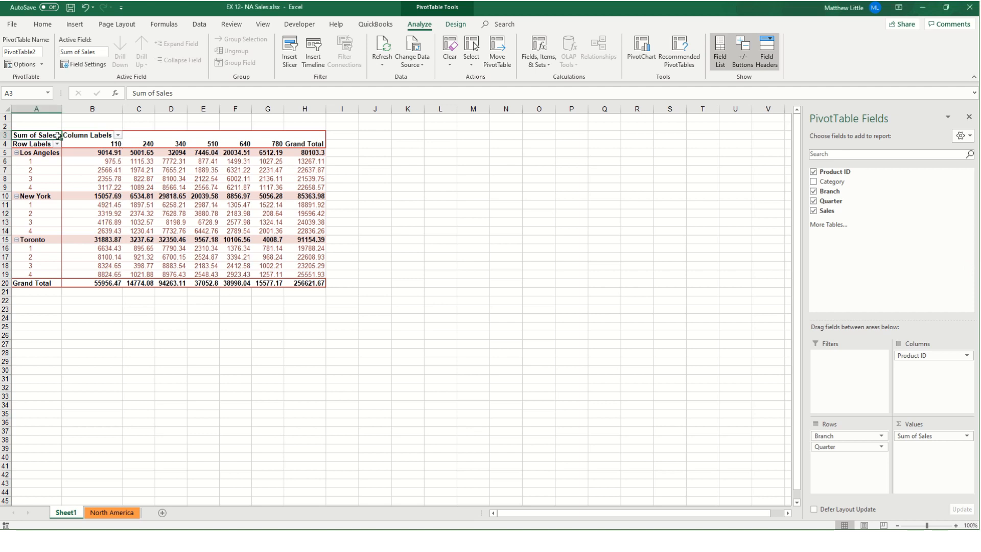
Summarize the PivotTable's sales values by Average.
right_click(39, 137)
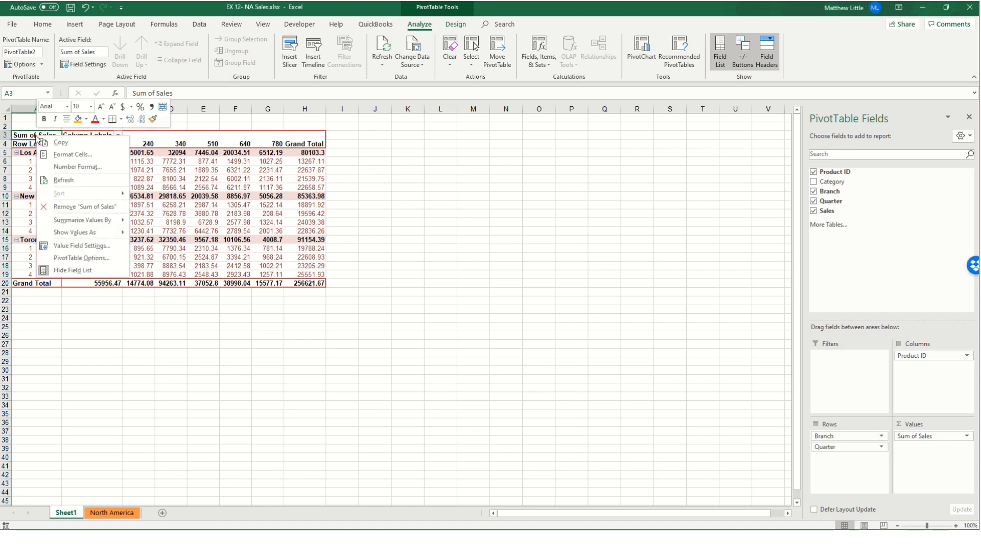
mouse_move(107, 222)
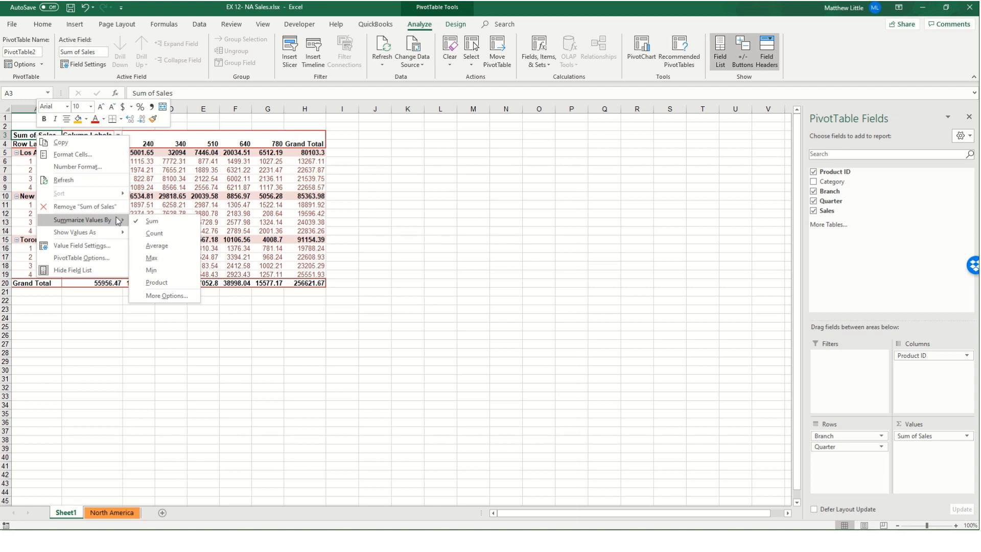
left_click(163, 246)
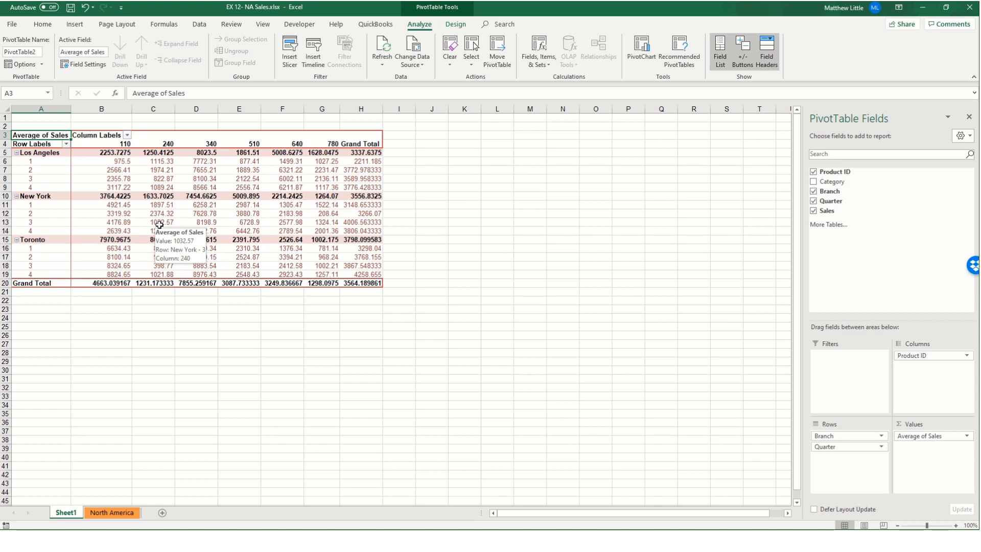
Return the PivotTable's sales values to being summarized by Sum.
right_click(47, 139)
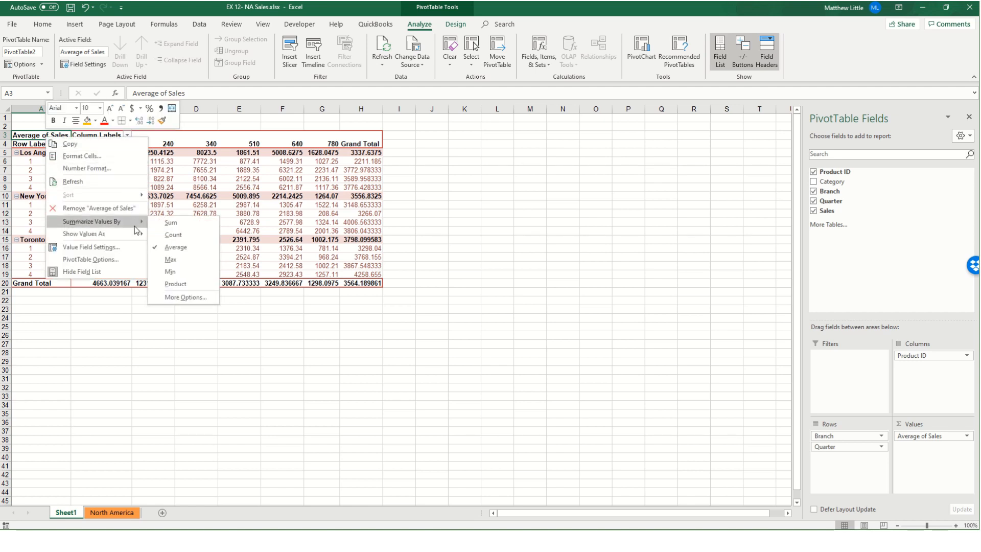
left_click(171, 222)
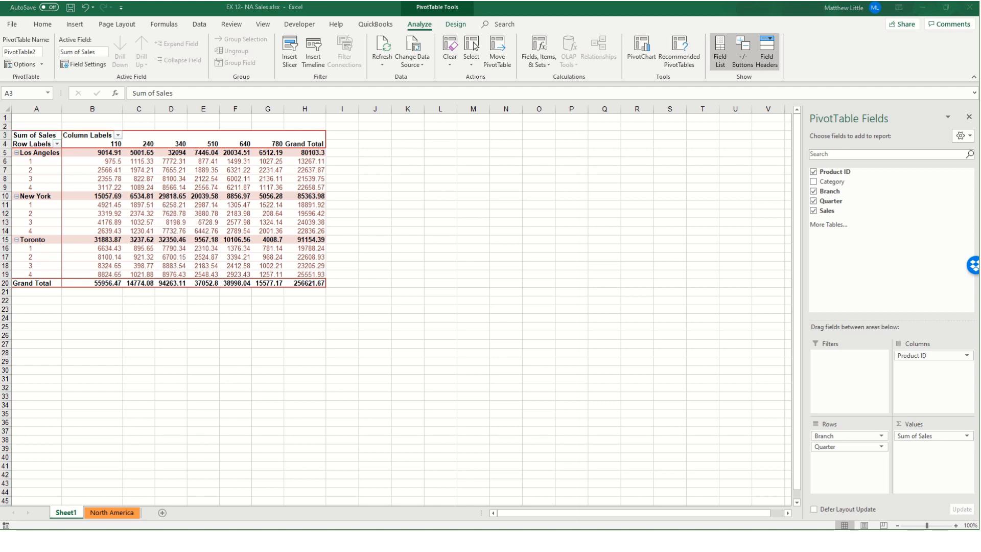
left_click(386, 186)
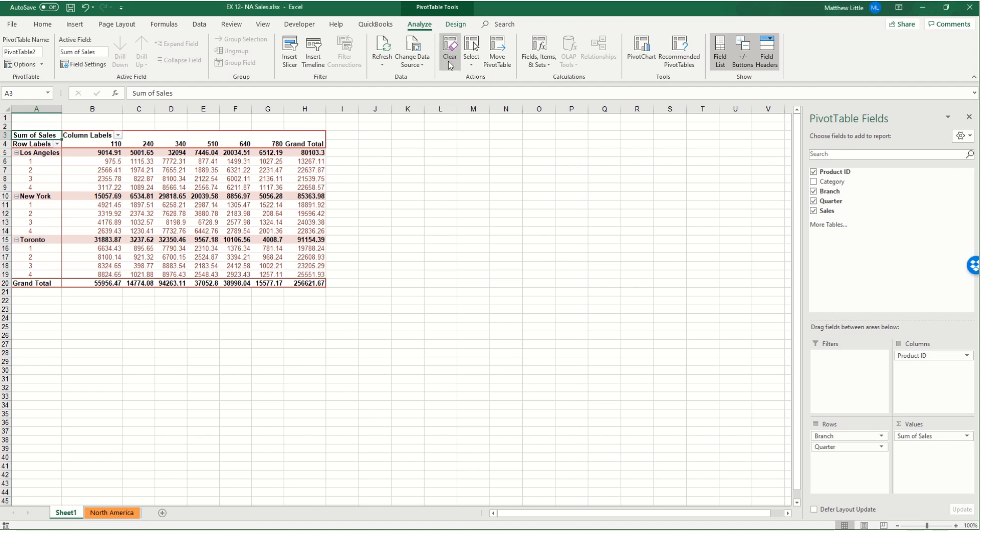
Show all subtotals at the top of each group and apply the blue style from the third row of the Light PivotTable styles.
left_click(455, 26)
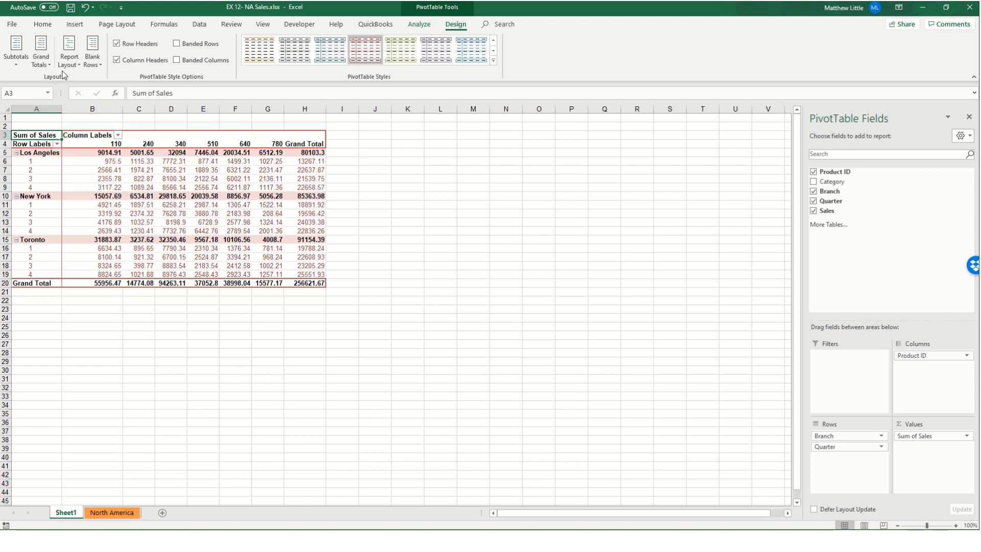
left_click(16, 58)
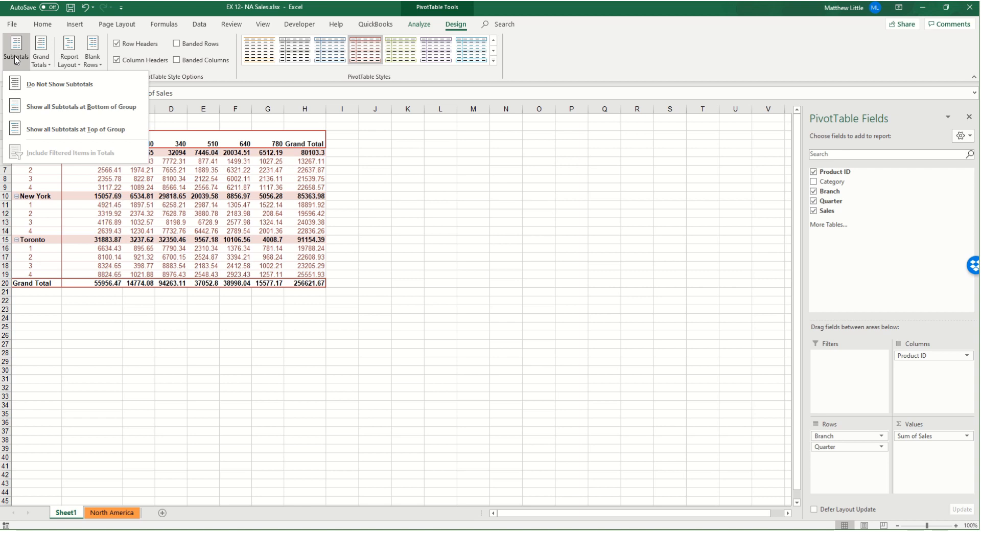
left_click(93, 130)
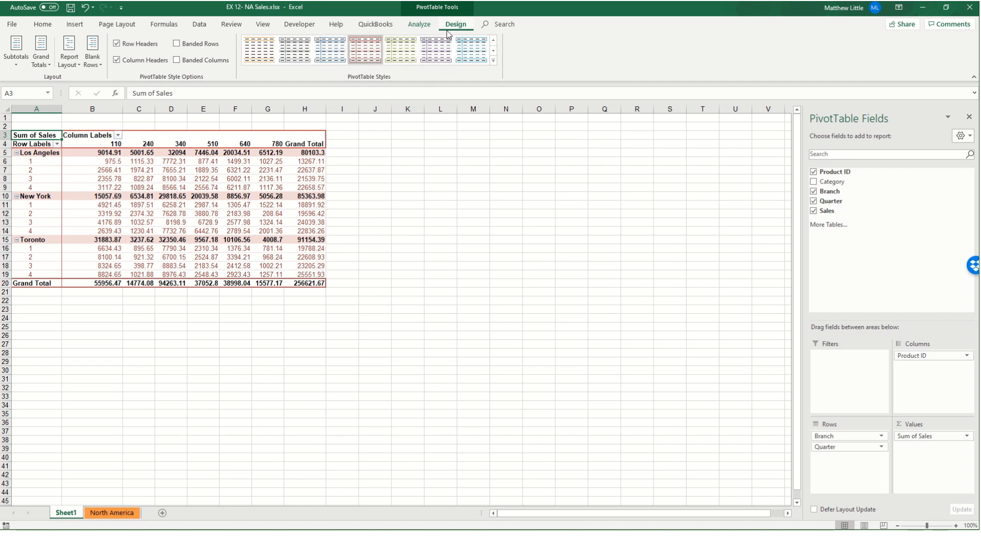
left_click(494, 61)
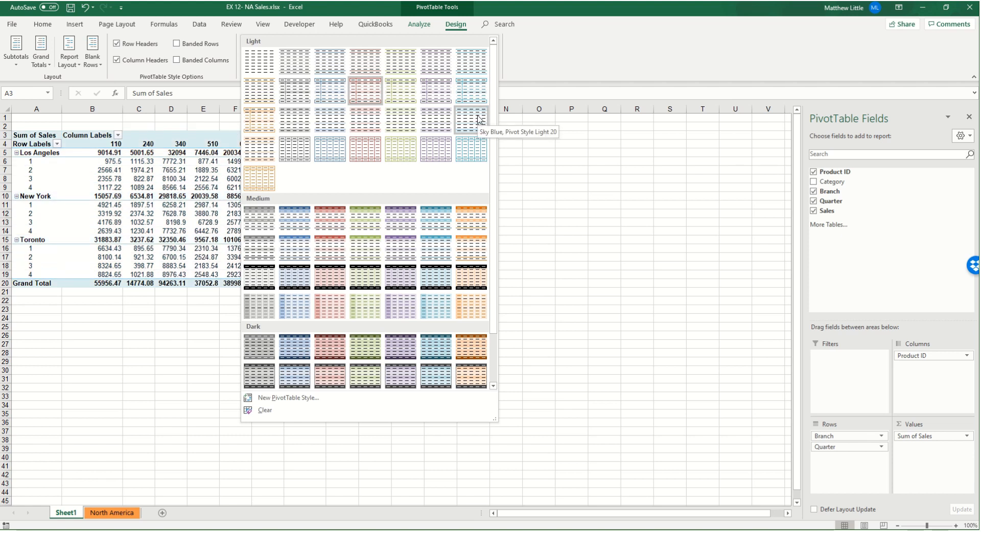
left_click(335, 119)
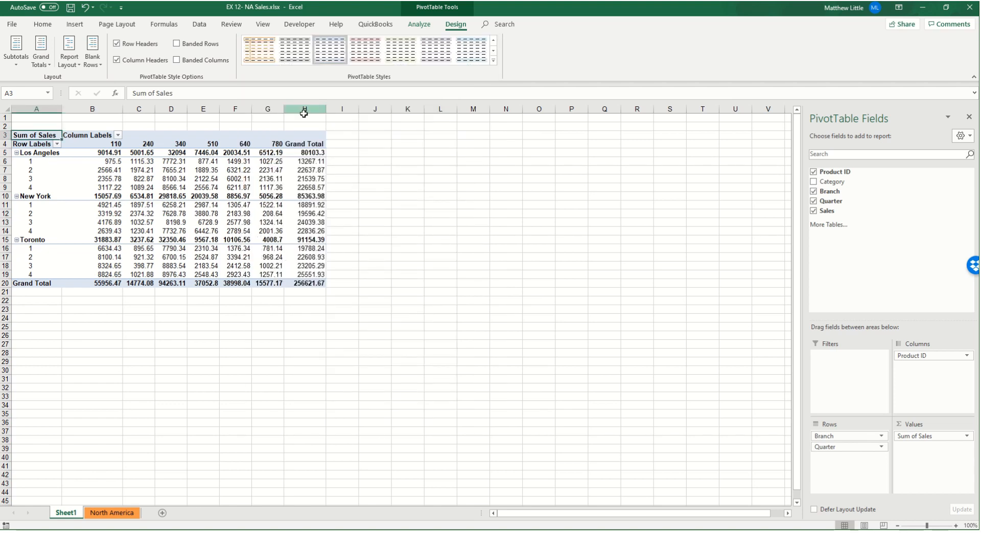
Hide the PivotTable's field headers and select the Los Angeles quarter 4 value for product 340.
left_click(419, 25)
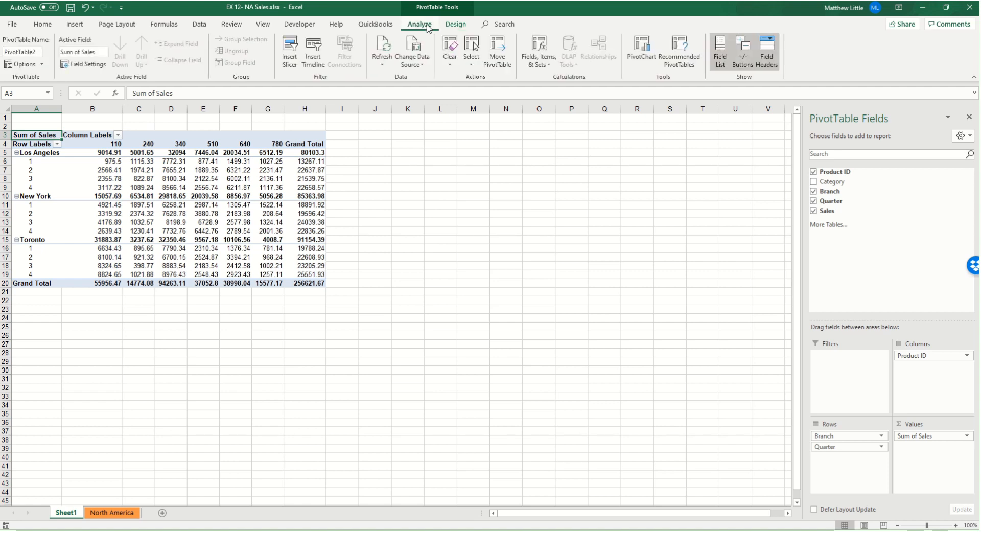
left_click(770, 55)
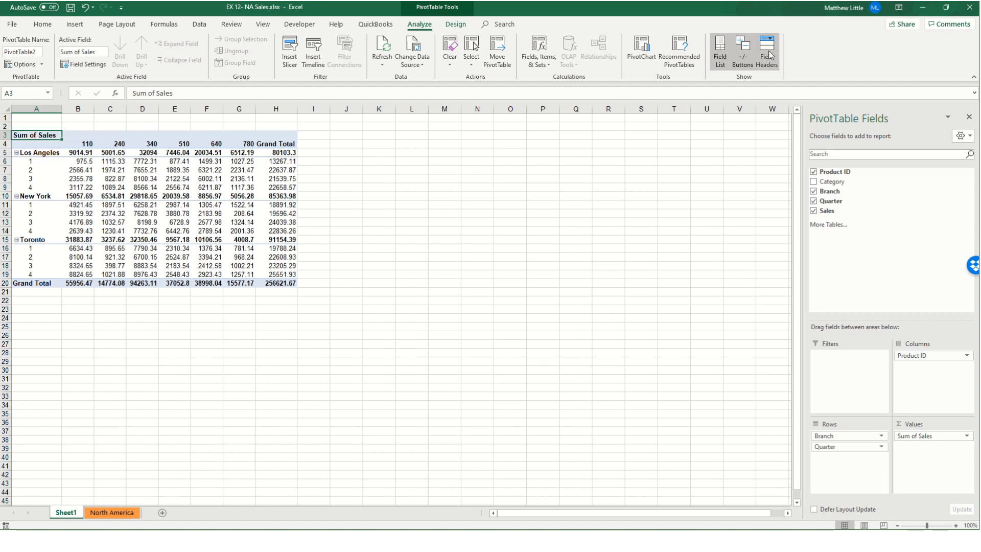
left_click(770, 55)
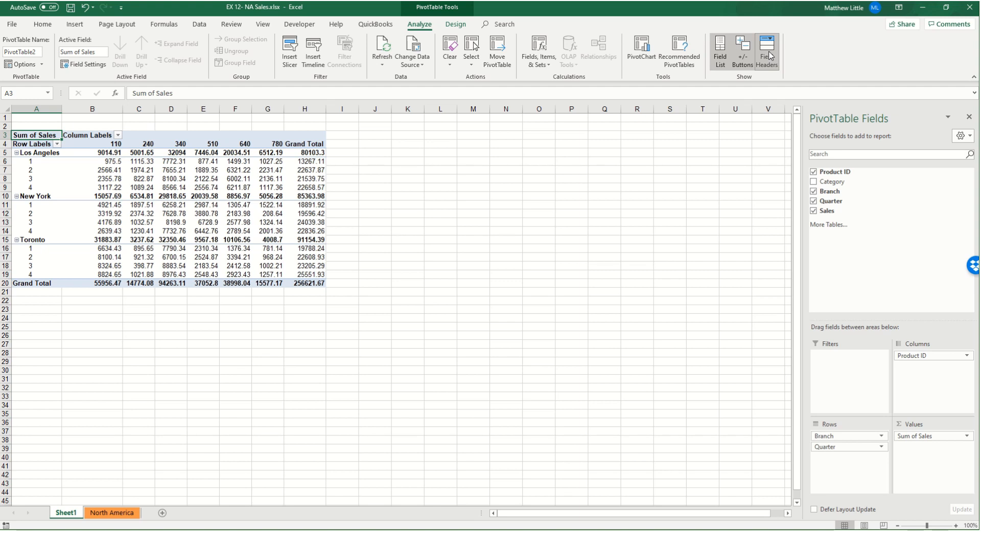
left_click(771, 56)
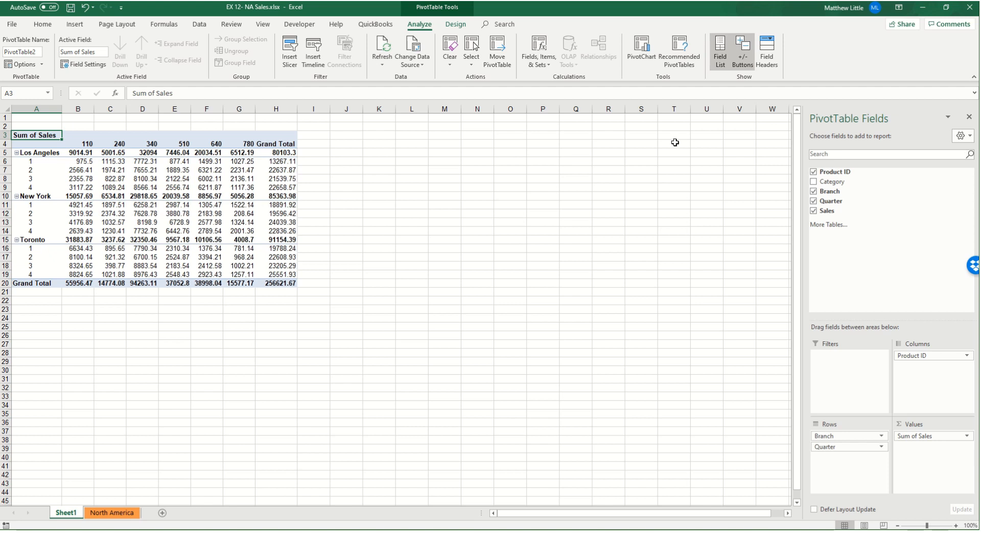
left_click(143, 187)
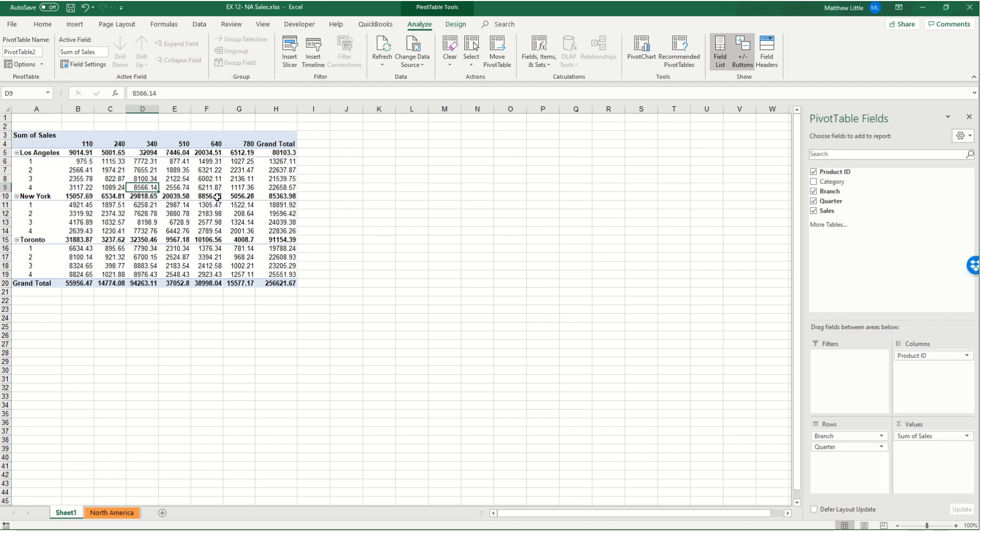
Format the PivotTable's Sum of Sales values as Currency with two decimal places and the $ symbol.
left_click(160, 172)
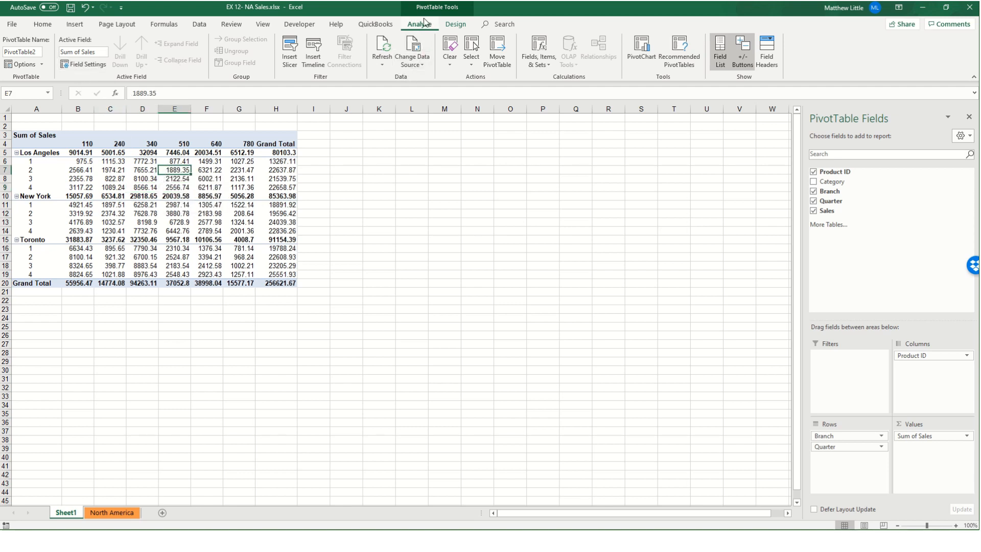
left_click(85, 67)
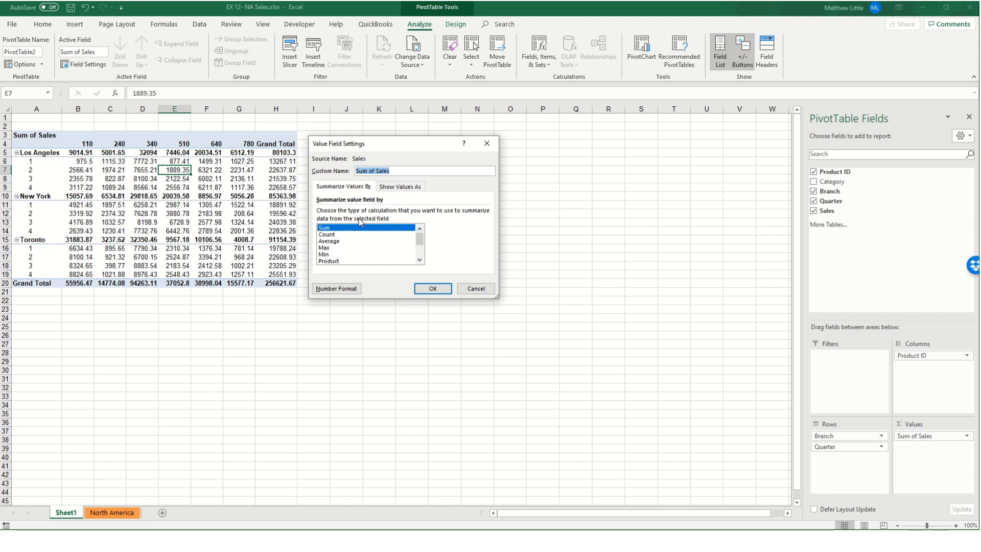
left_click(328, 289)
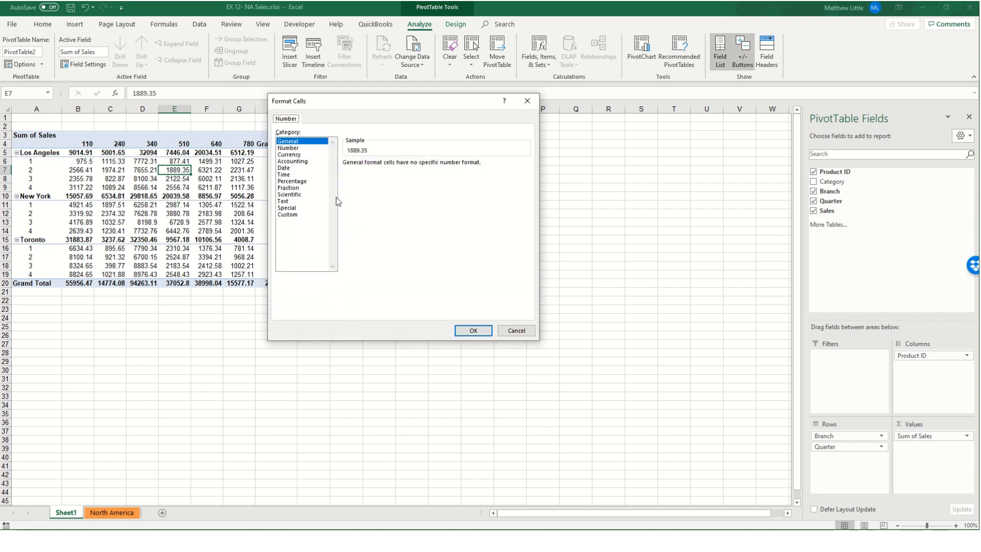
left_click(294, 155)
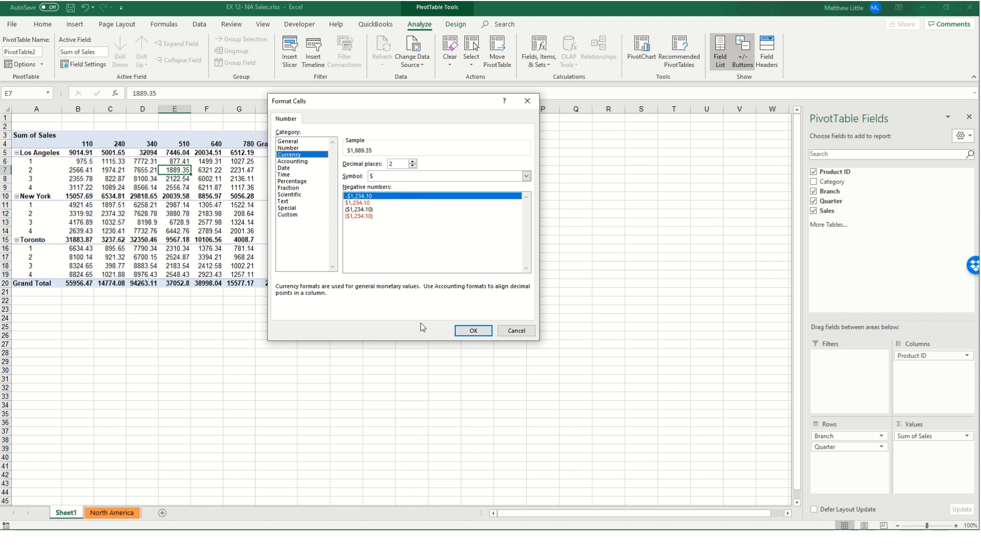
left_click(467, 328)
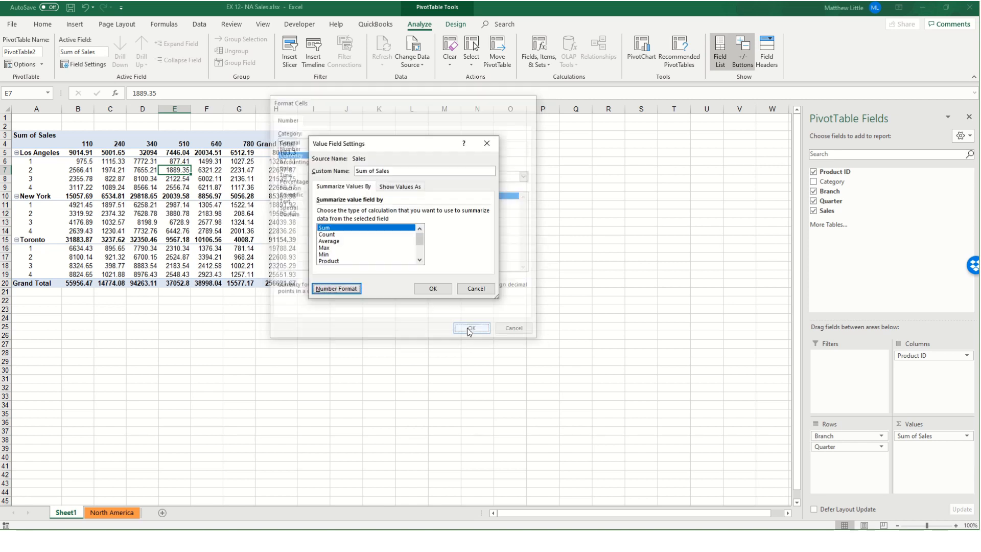
left_click(432, 289)
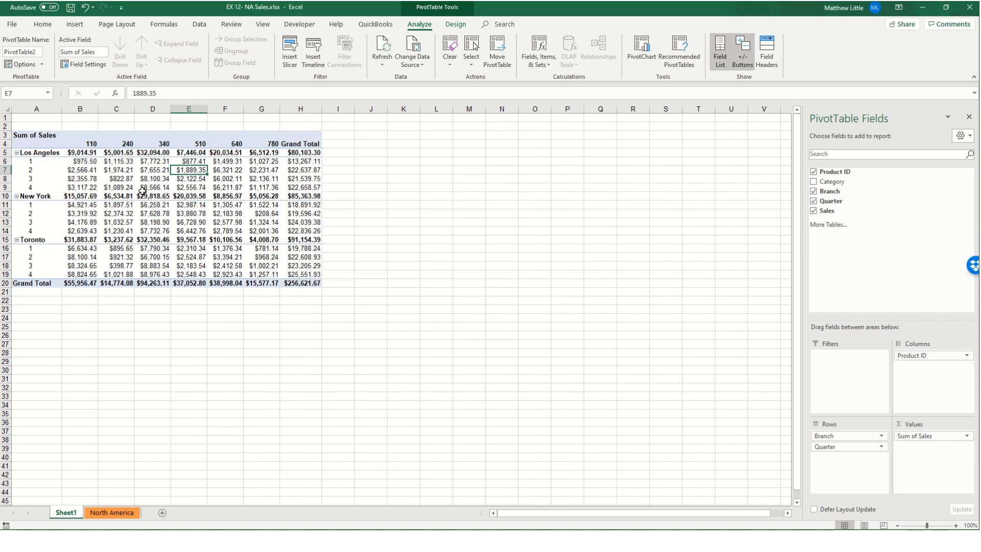
Rename the Sheet1 worksheet as PivotTable and save the workbook.
mouse_move(189, 199)
right_click(75, 513)
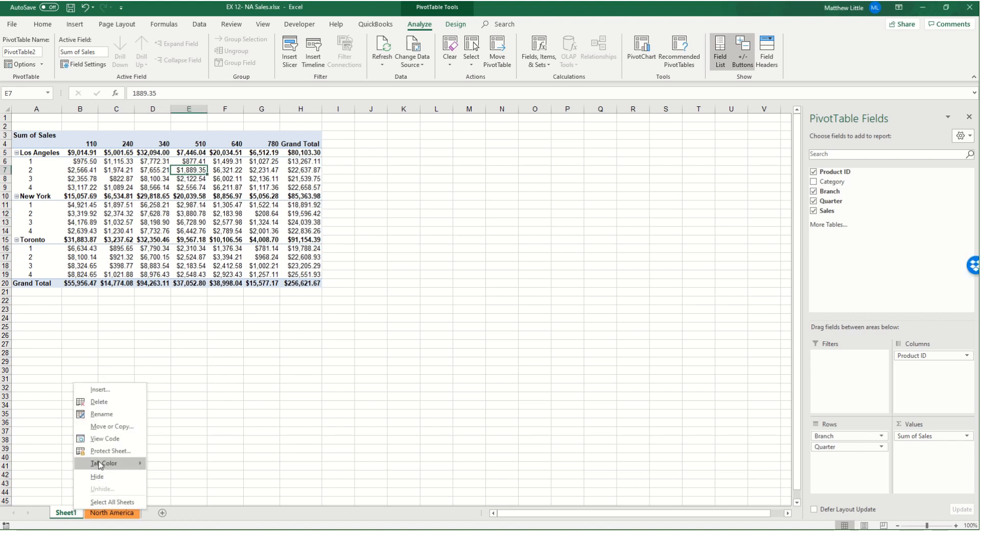
left_click(109, 413)
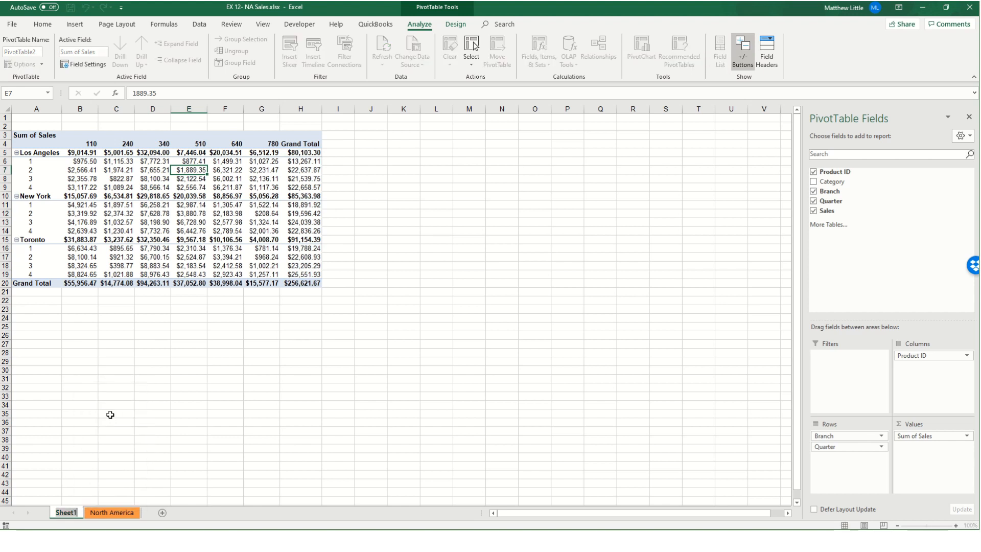
type("Piv")
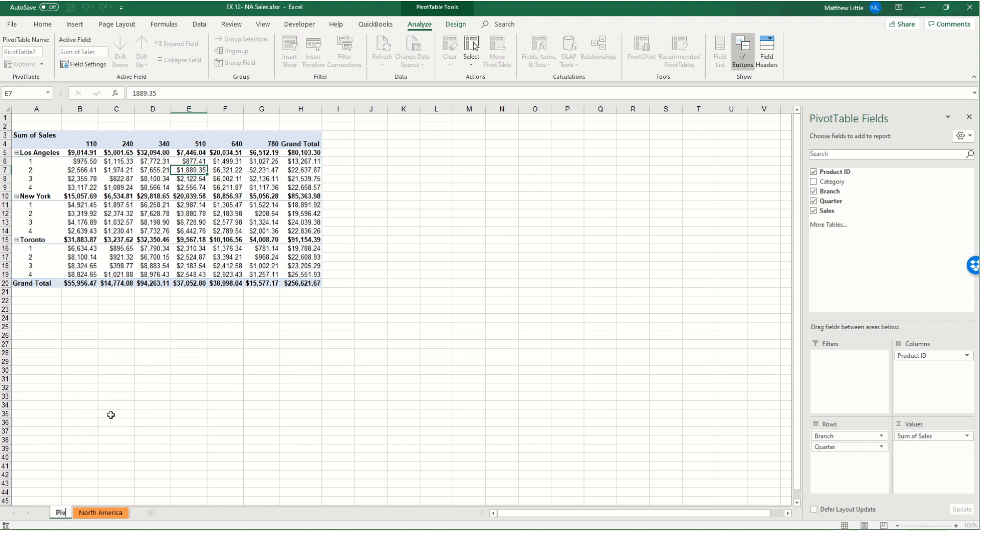
type("otTable")
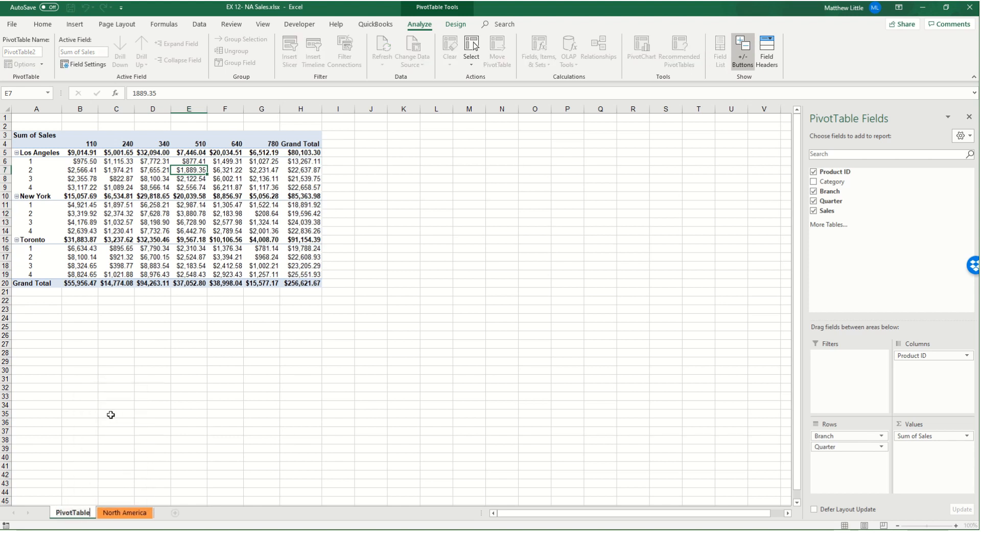
left_click(110, 414)
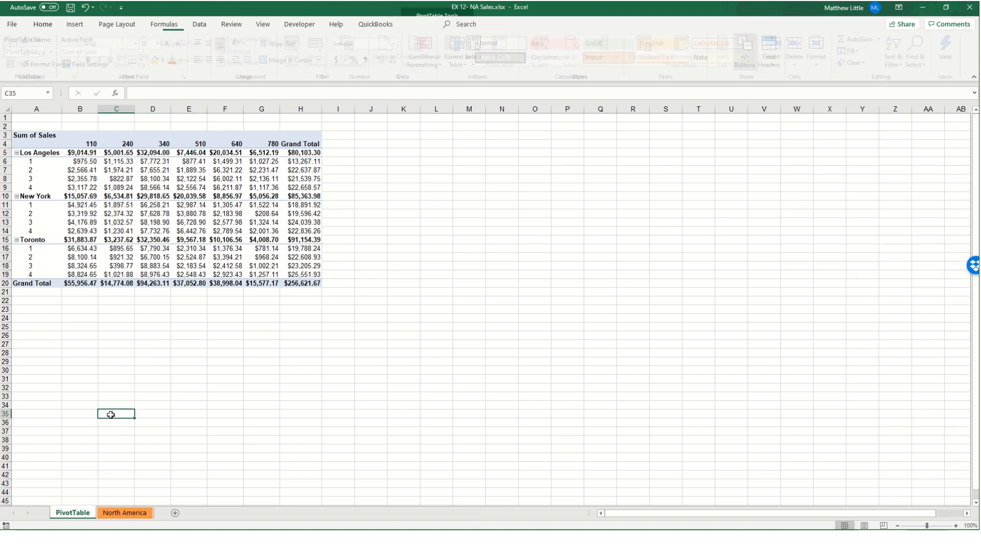
left_click(71, 7)
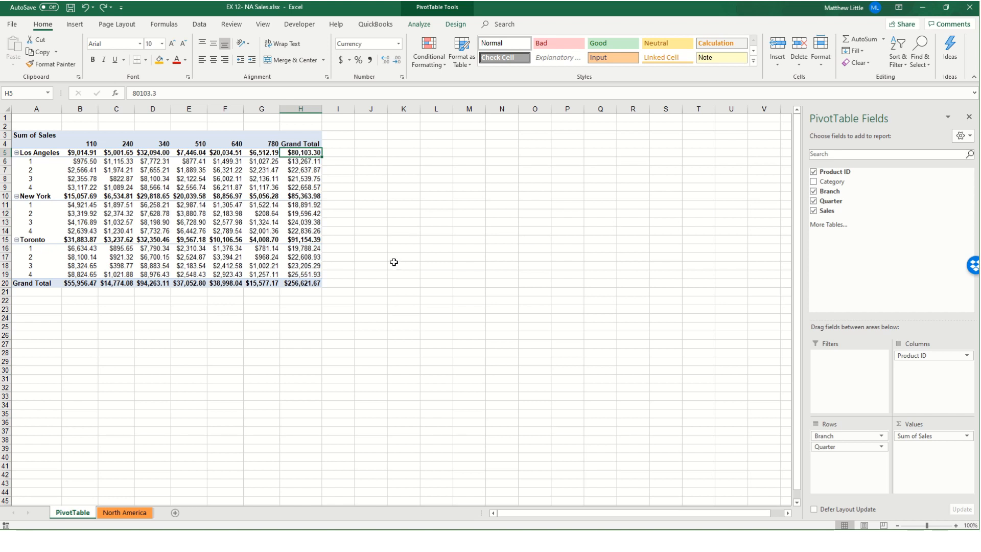
Sort the branches by their Grand Total sales from largest to smallest, in the top-to-bottom direction.
right_click(296, 154)
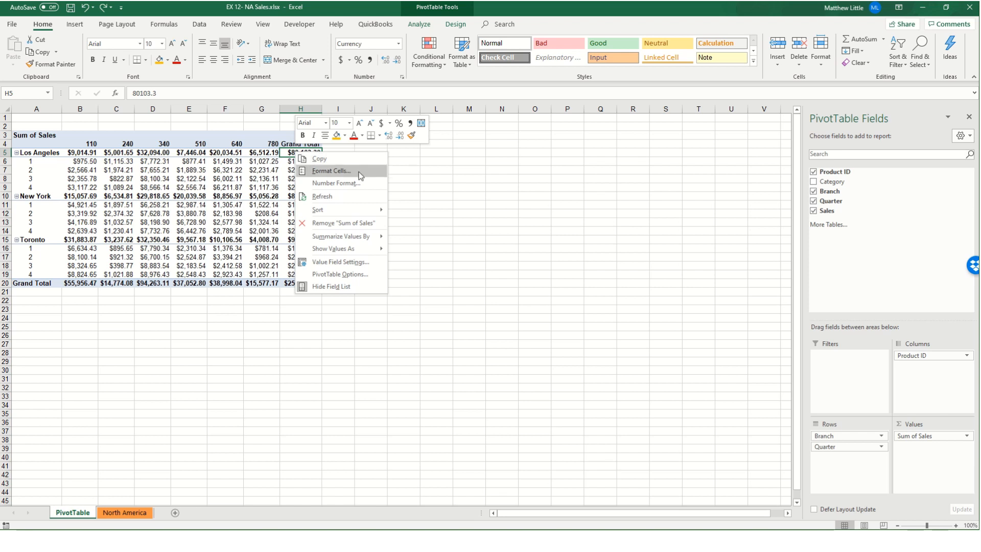
mouse_move(359, 213)
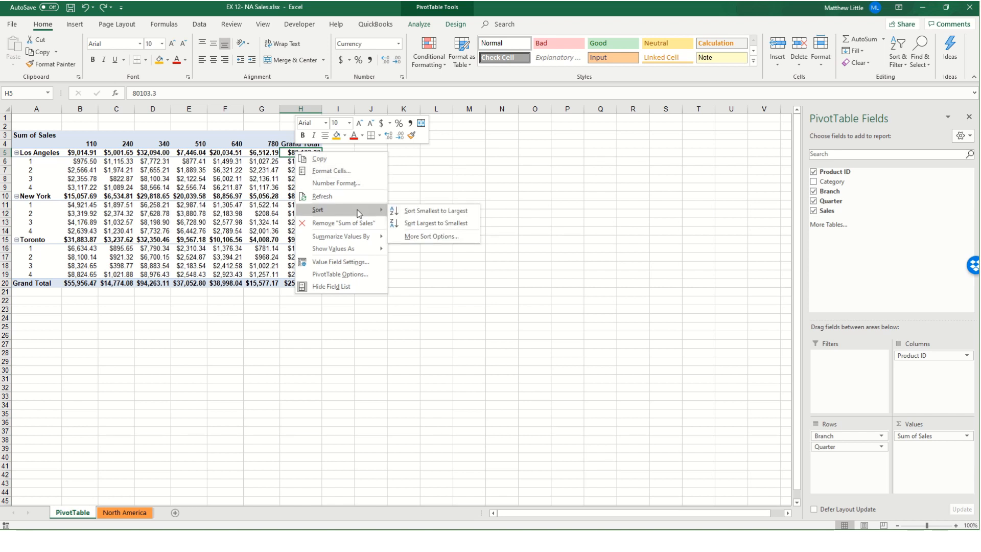
left_click(434, 236)
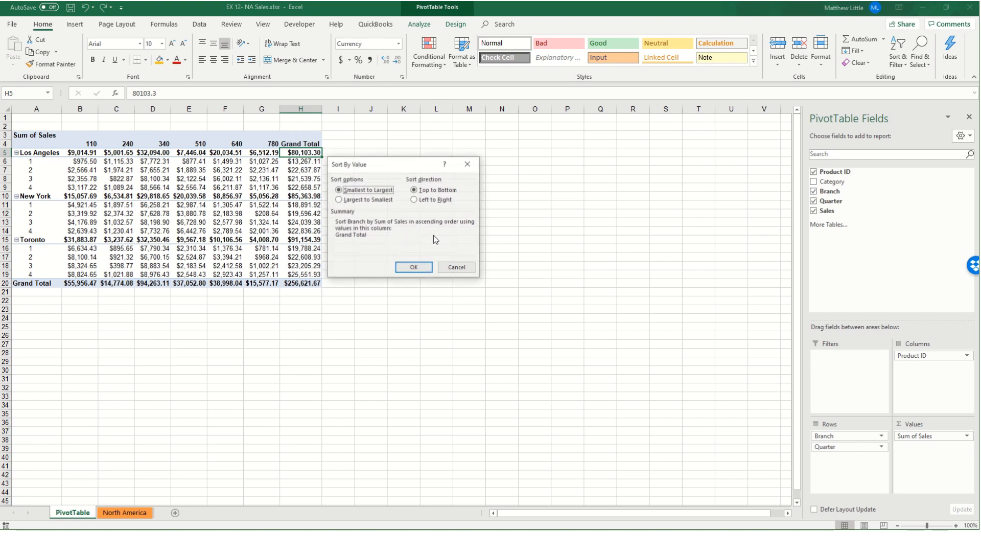
left_click(361, 201)
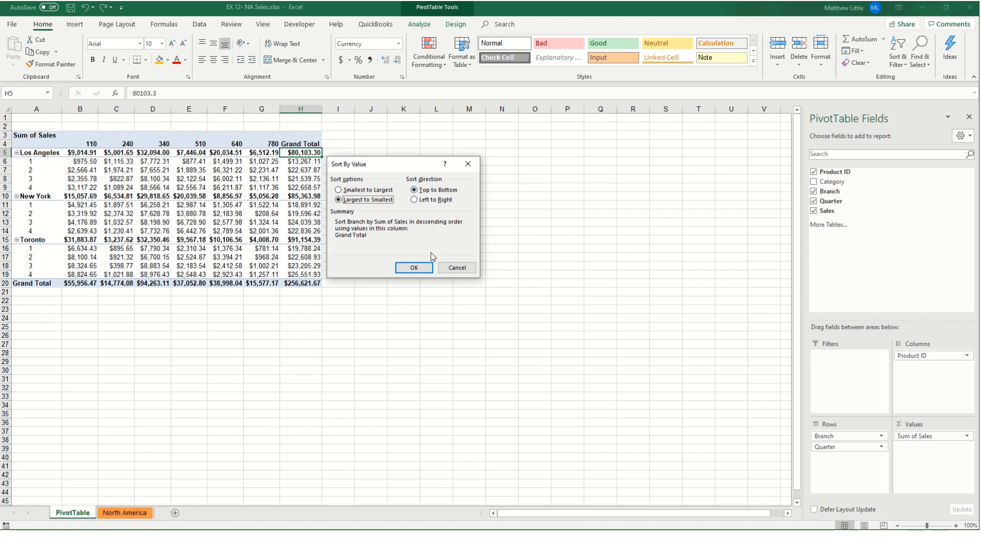
left_click(414, 268)
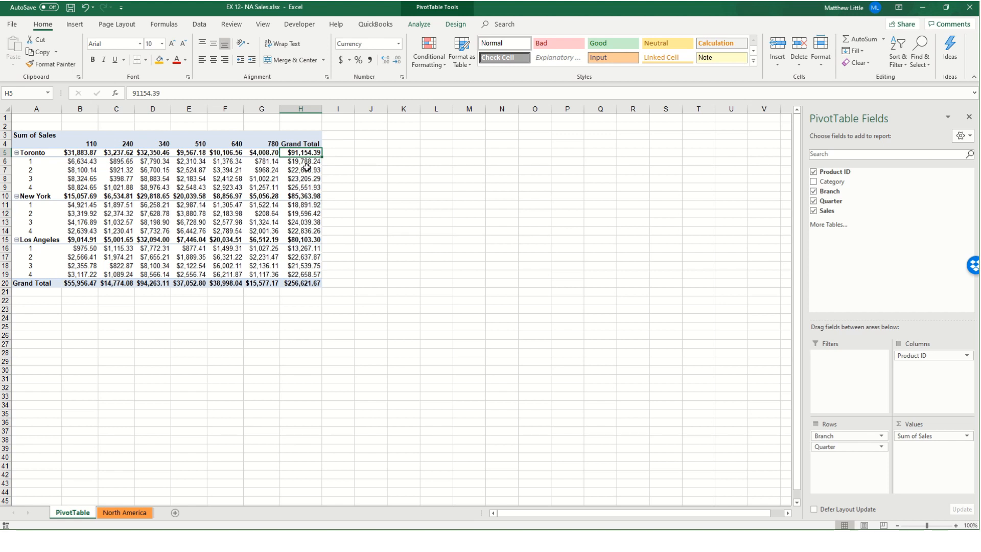
Insert slicers for Product ID and Branch and place them side by side next to the PivotTable.
left_click(230, 176)
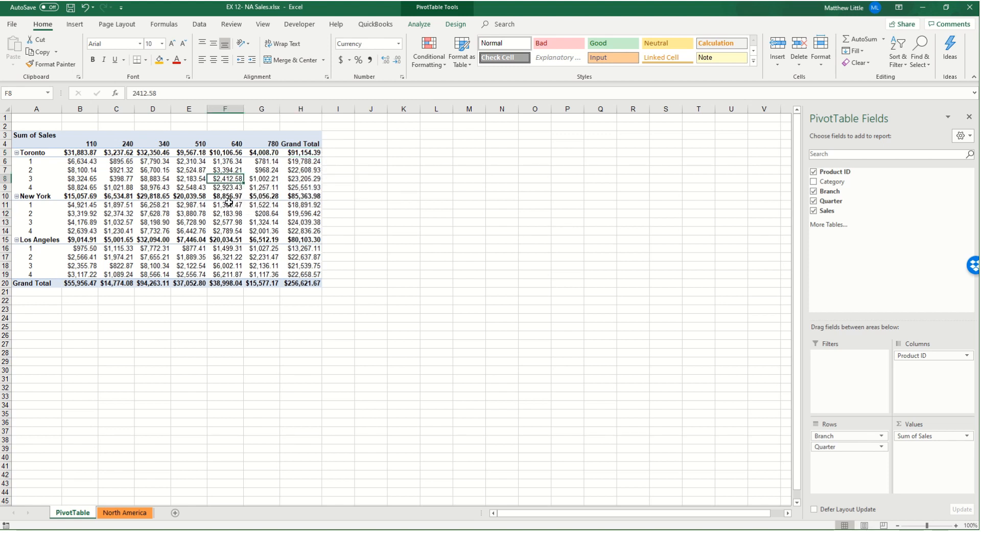
left_click(419, 25)
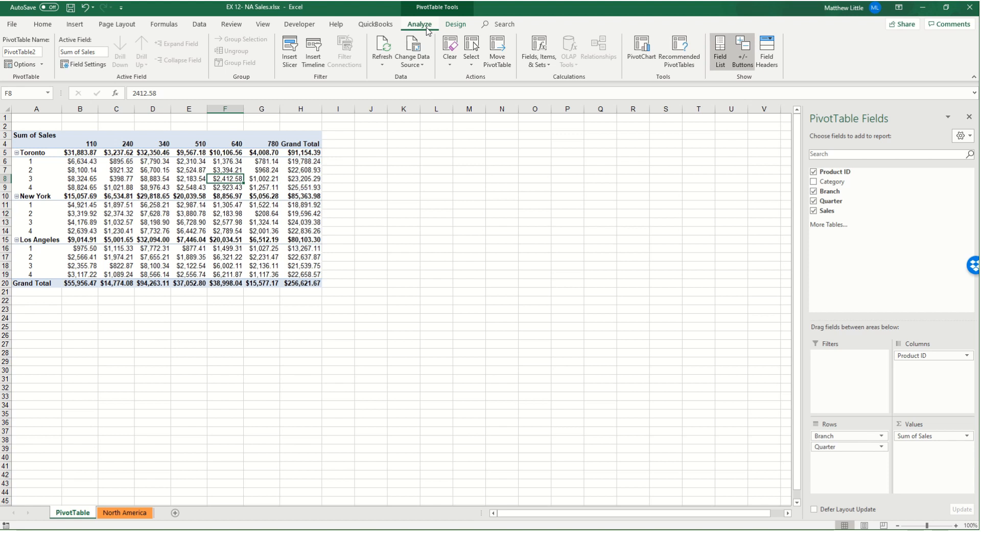
left_click(289, 60)
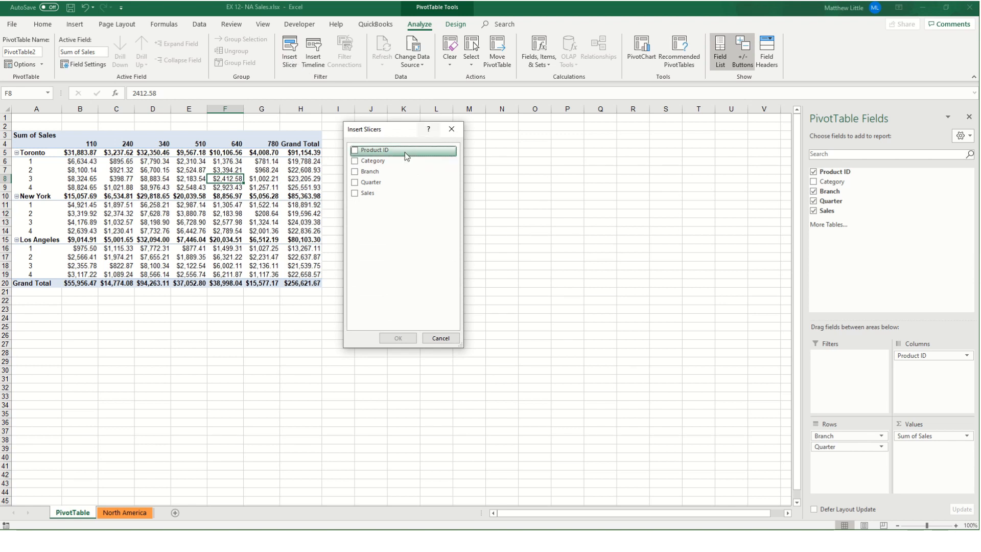
left_click(355, 151)
left_click(355, 172)
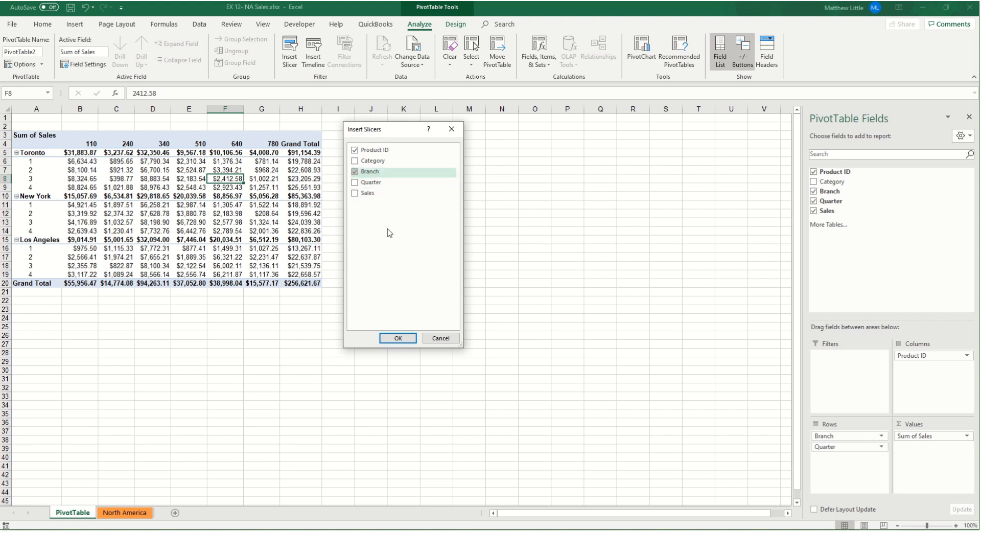
left_click(398, 339)
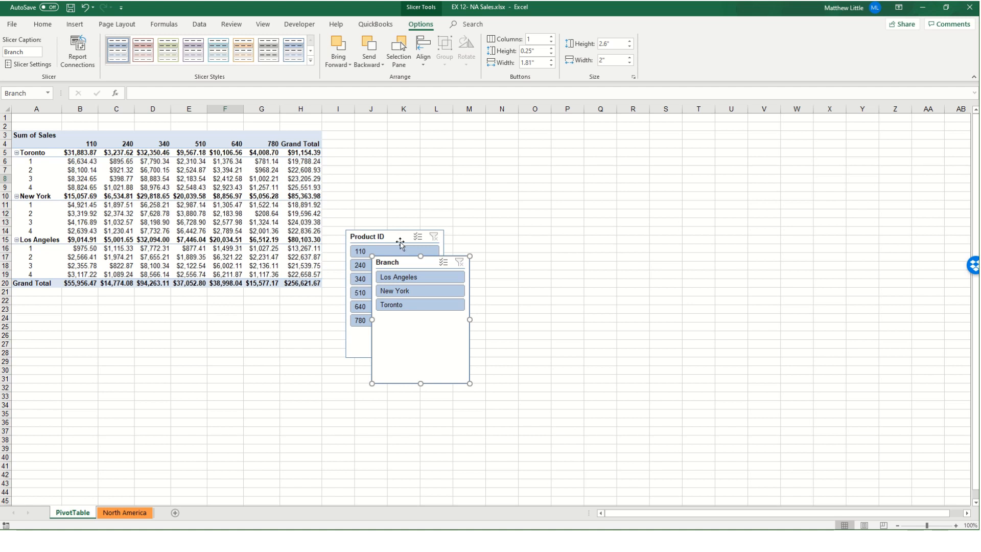
left_click_drag(386, 237, 385, 161)
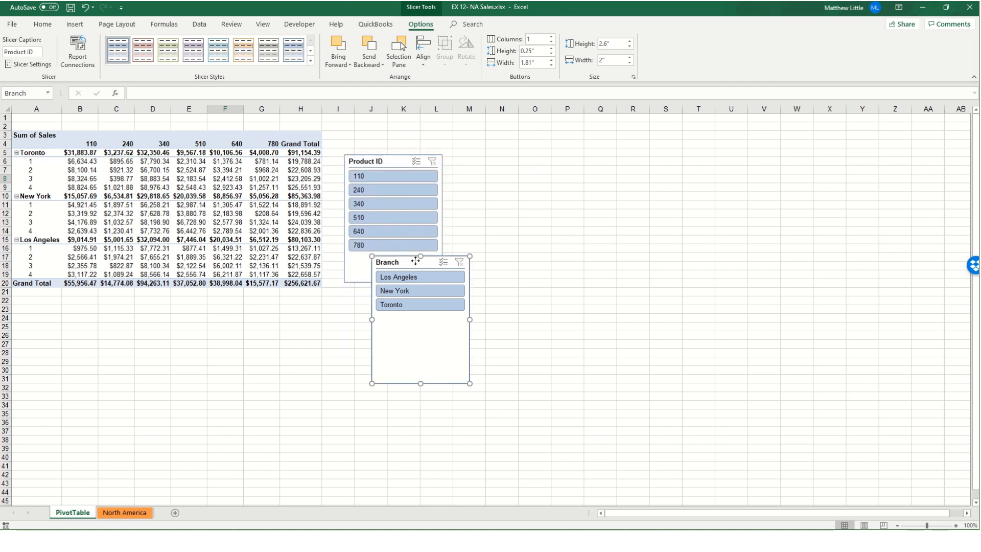
left_click_drag(415, 261, 491, 164)
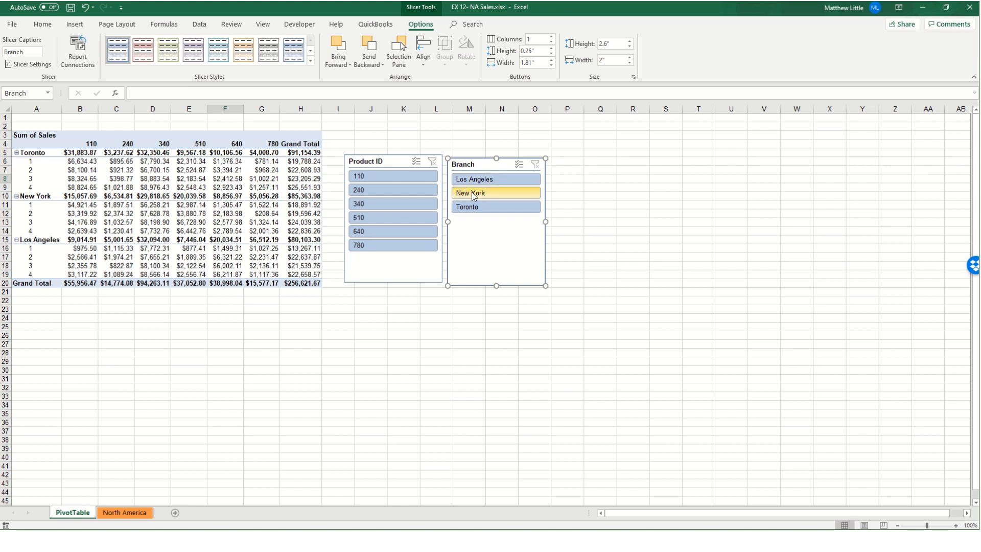
Filter the PivotTable to product IDs 110 and 510 with the Product ID slicer.
left_click(365, 175)
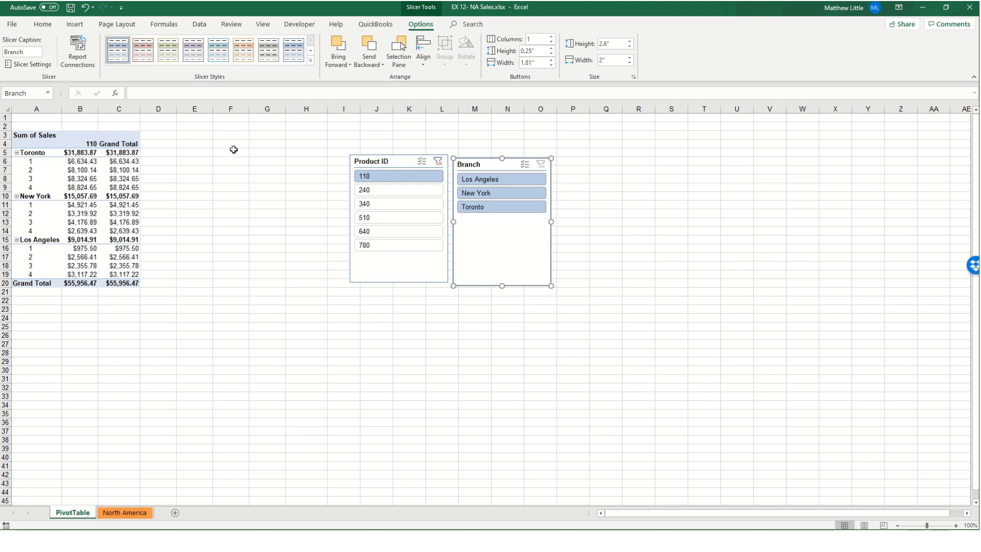
left_click(375, 219, "ctrl")
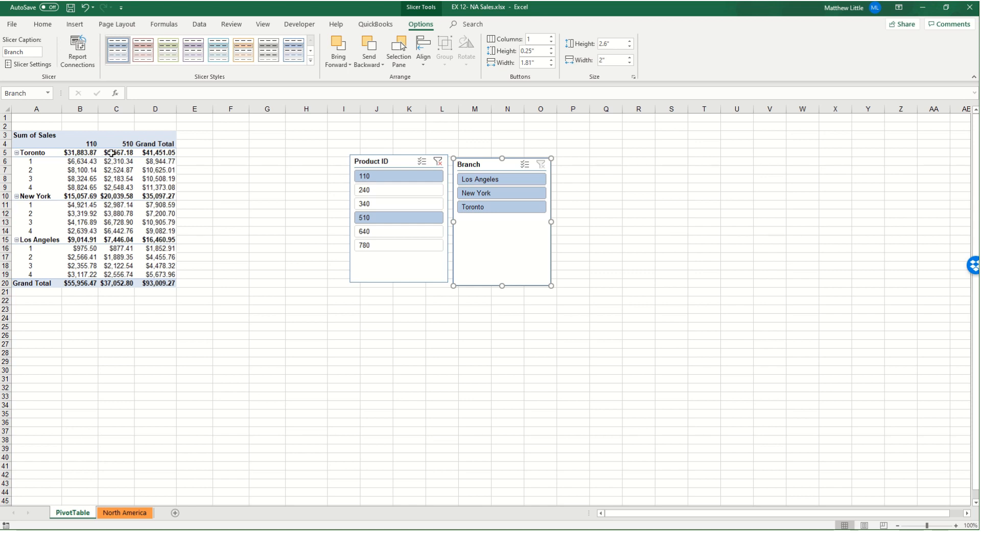
mouse_move(112, 153)
Filter the Branch slicer to New York alone, then switch it to Toronto and New York together.
left_click(473, 194)
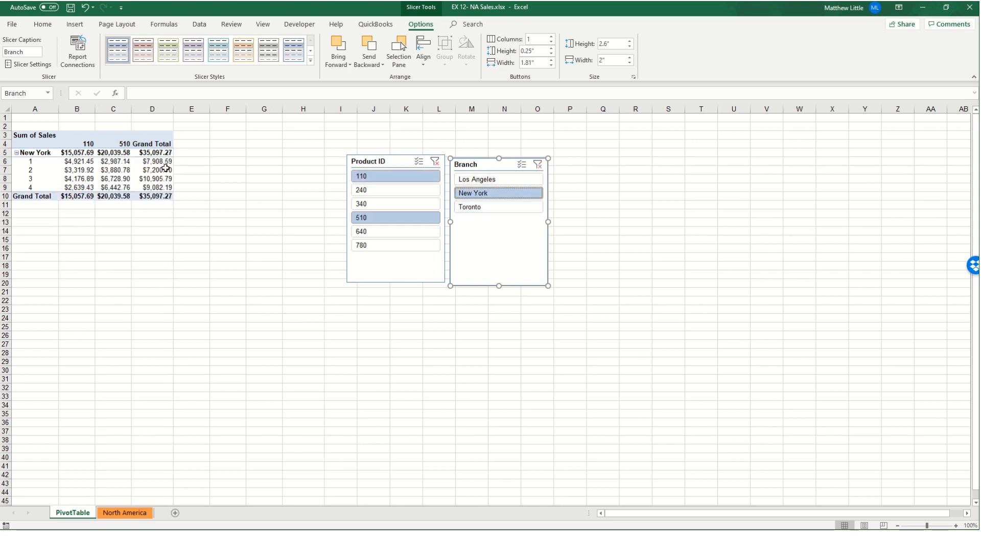
mouse_move(165, 168)
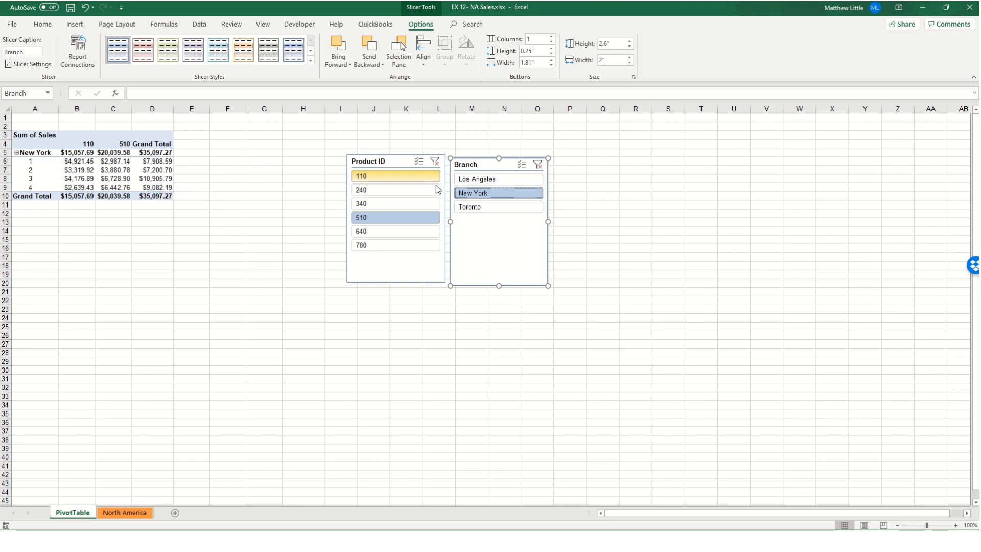
left_click(481, 209)
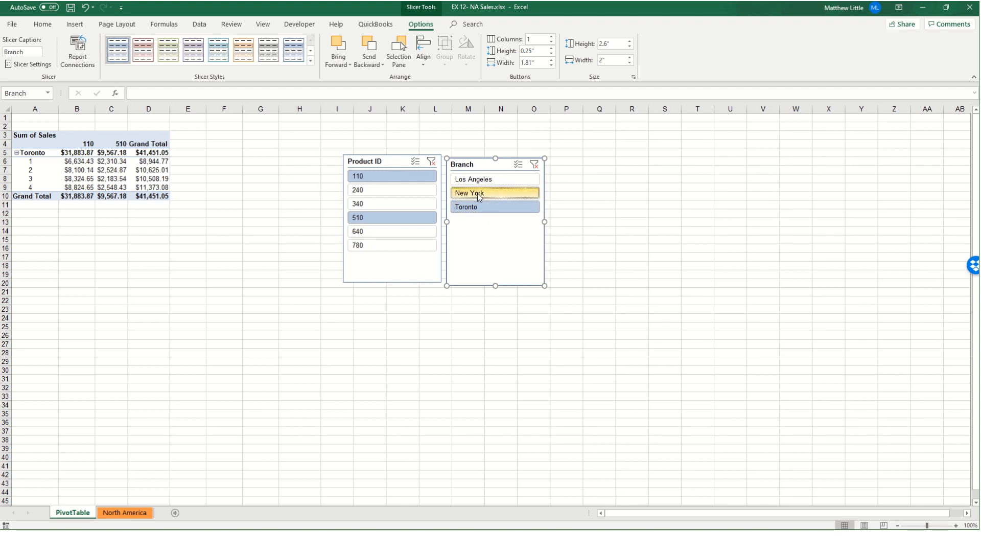
left_click(478, 194, "ctrl")
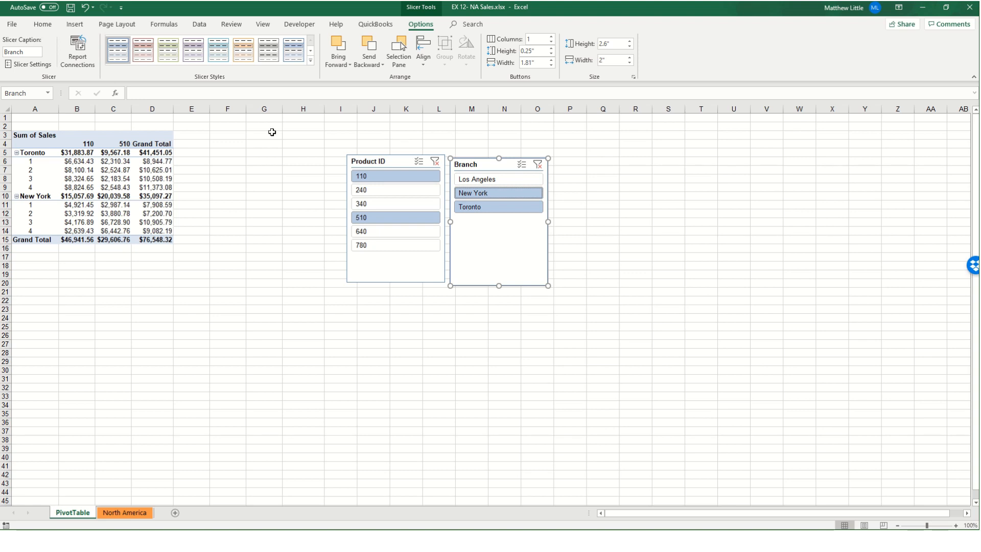
Clear the Product ID and Branch filters and remove both slicers from the sheet.
left_click(434, 162)
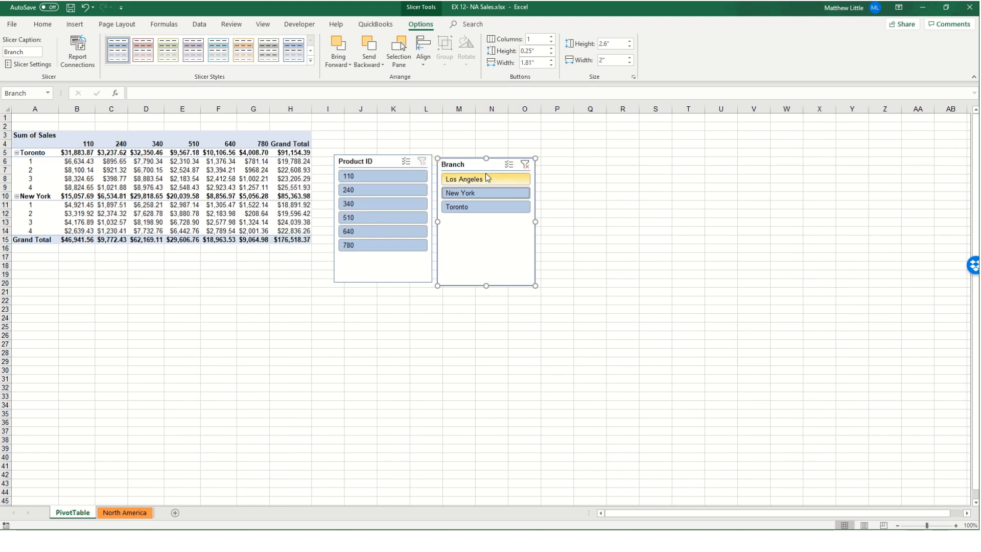
left_click(525, 165)
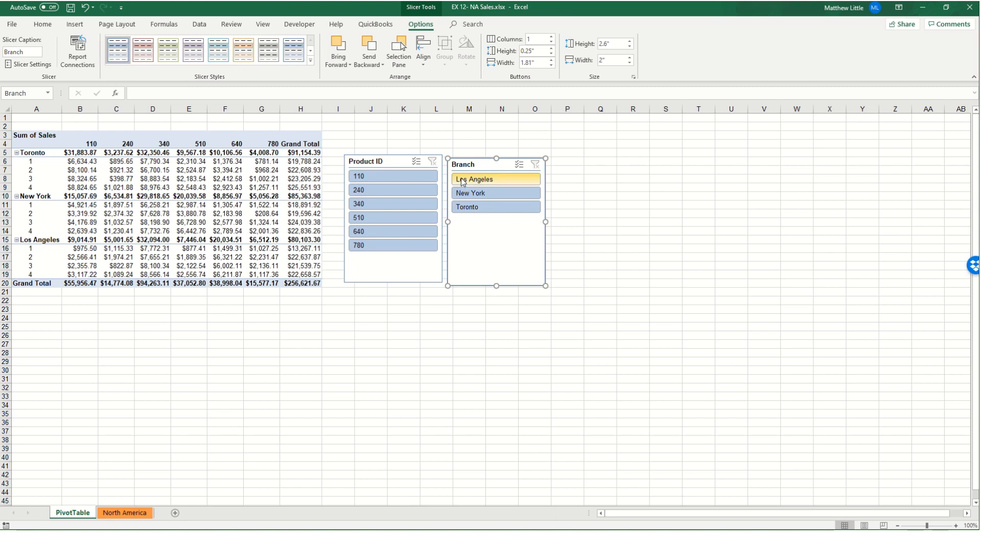
left_click(392, 162, "ctrl")
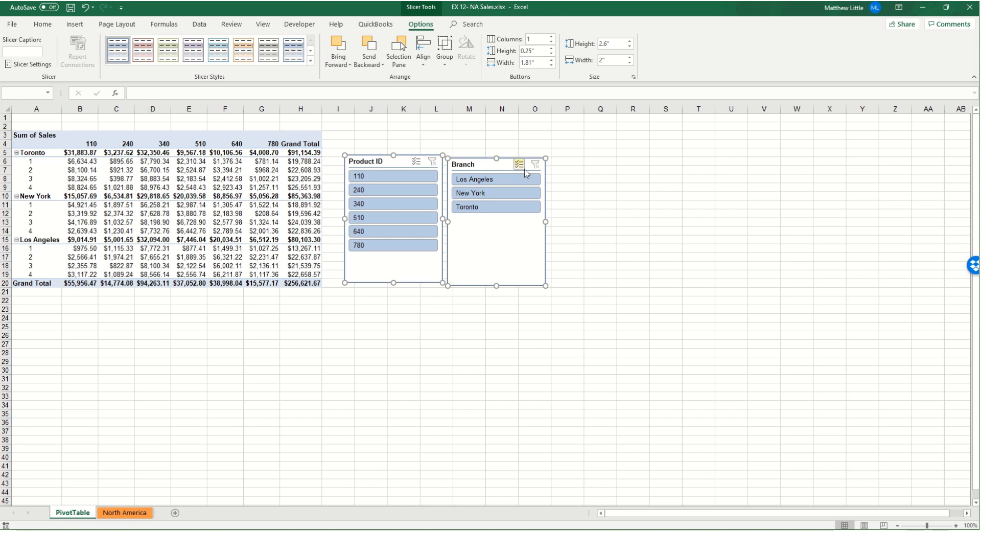
right_click(395, 160)
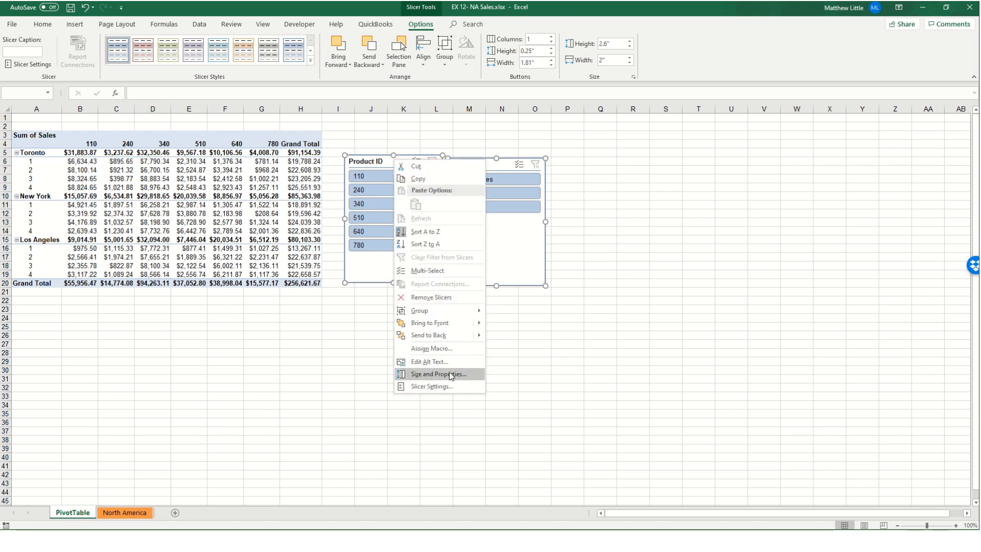
left_click(432, 297)
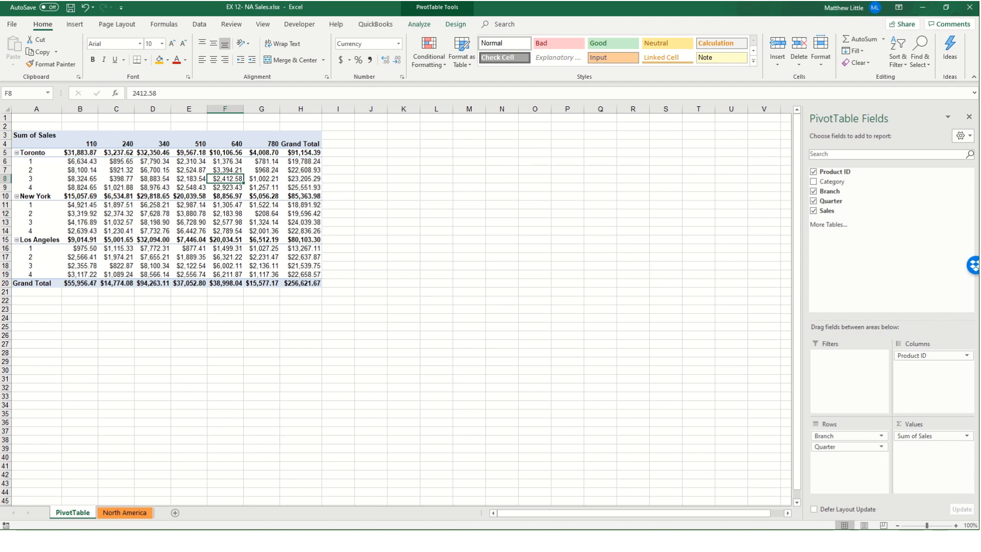
Save the workbook and move the Quarter field from the PivotTable rows to the report filter.
key("ctrl+s")
left_click(863, 448)
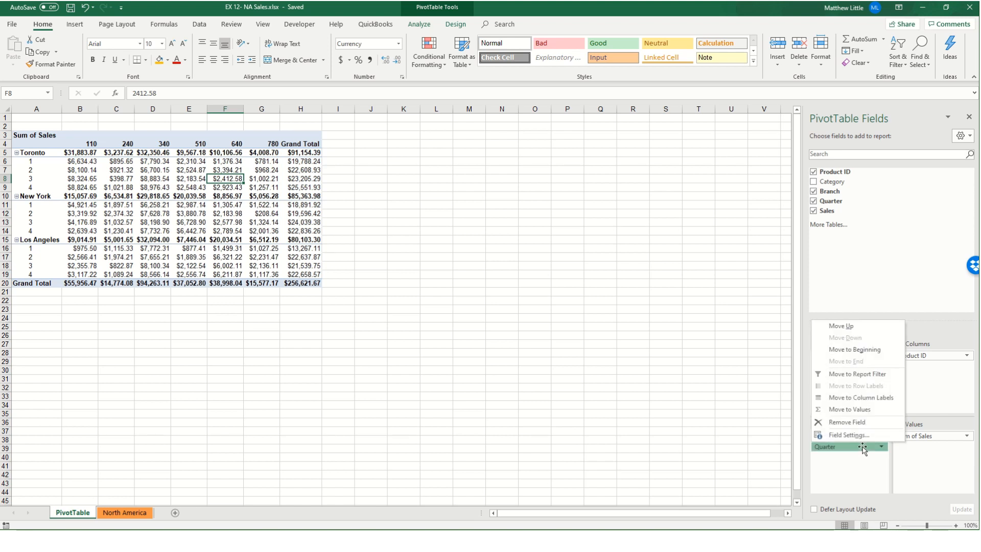
left_click_drag(862, 448, 851, 378)
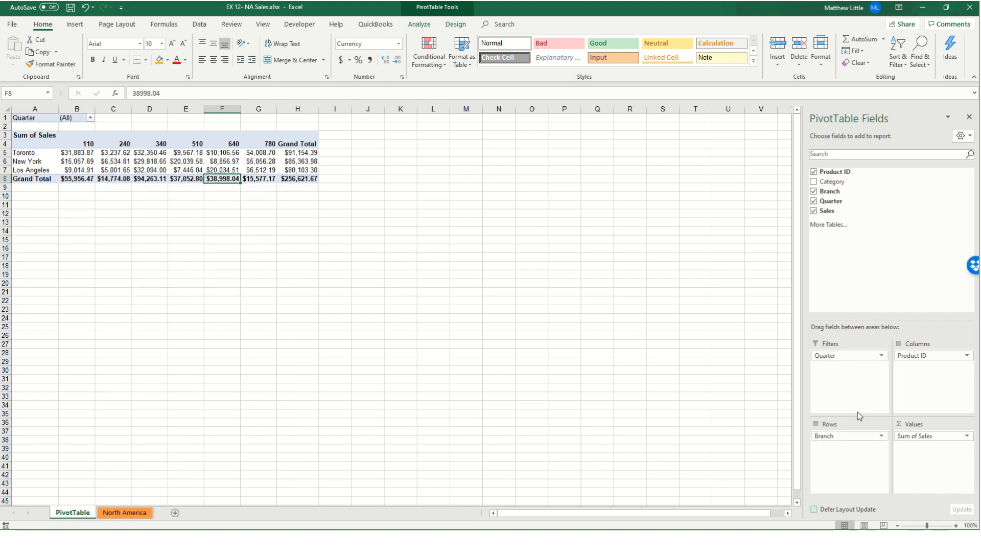
Filter the PivotTable to quarter 4 with the Quarter report filter.
left_click(90, 118)
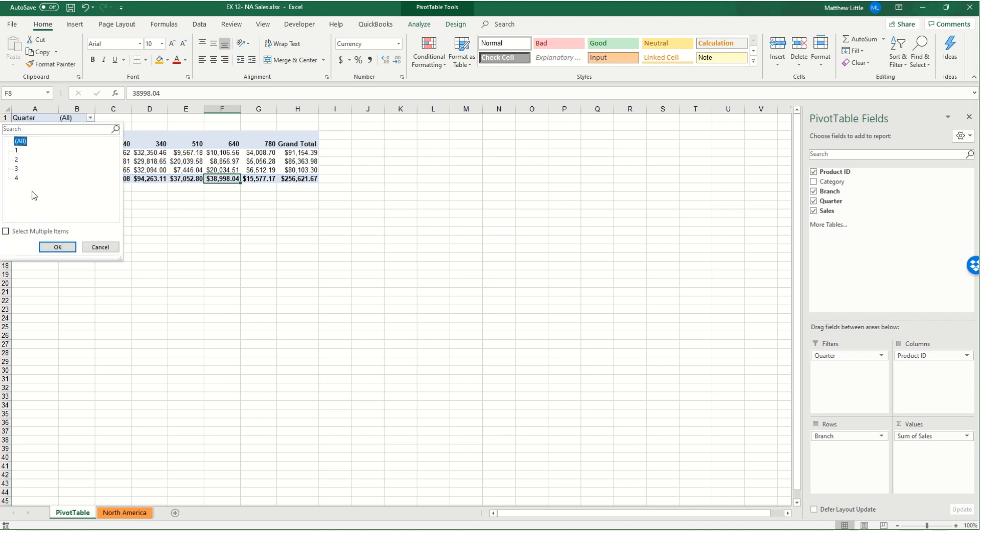
left_click(17, 179)
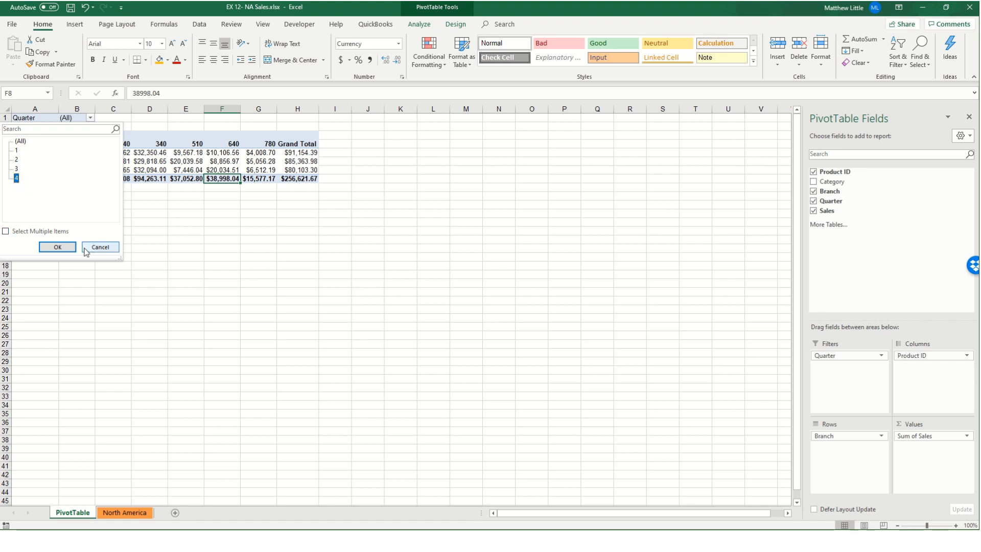
left_click(69, 246)
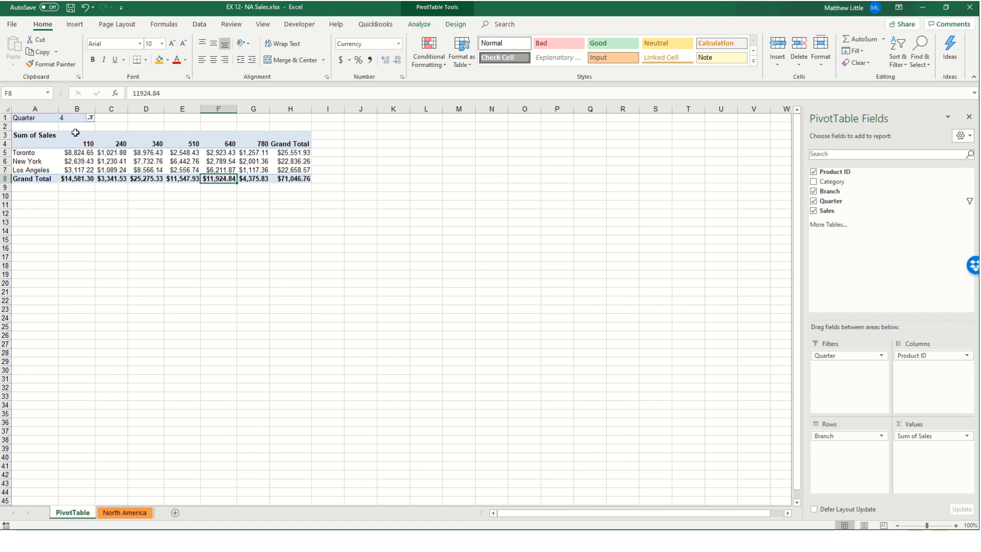
Allow multiple items in the Quarter filter, set it back to all quarters, and save the workbook.
left_click(91, 118)
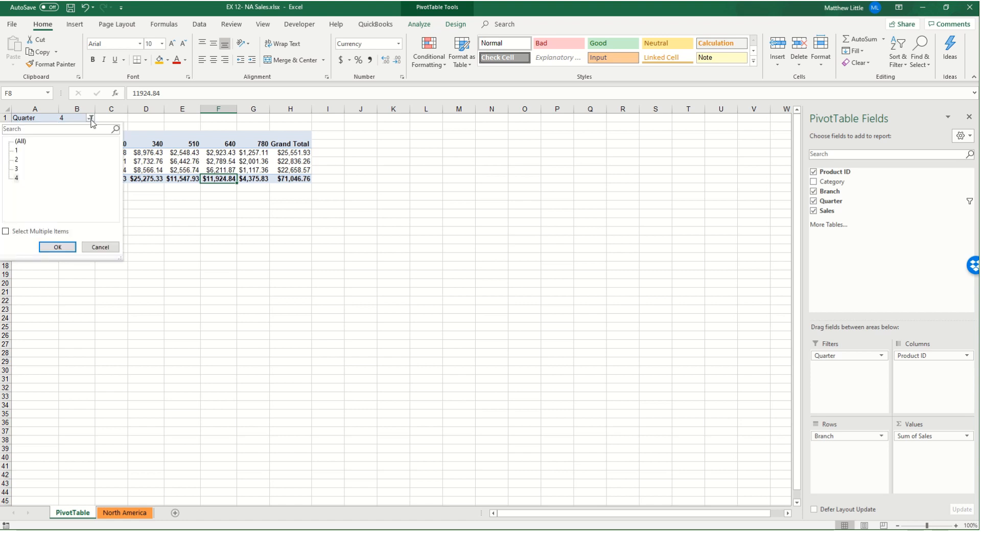
left_click(6, 233)
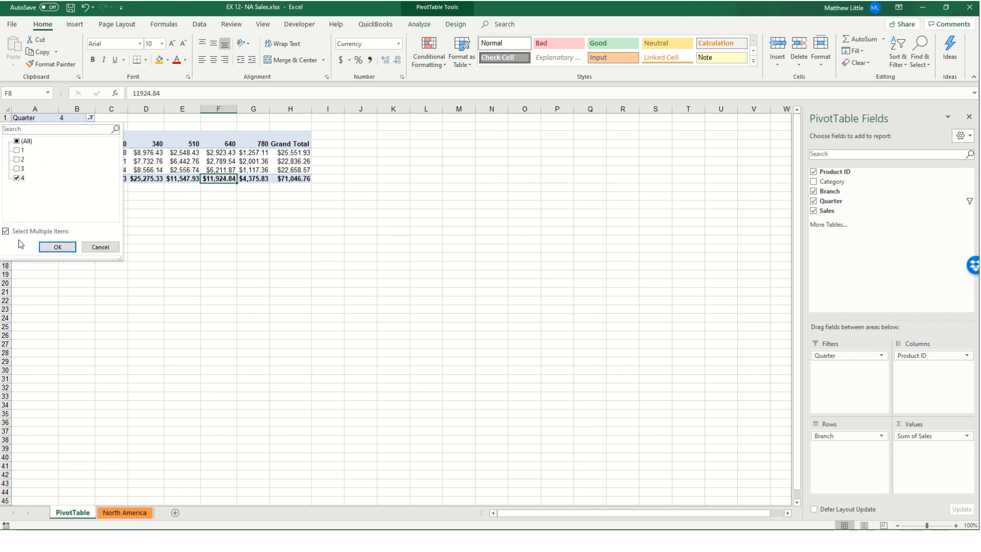
left_click(18, 160)
left_click(17, 150)
left_click(17, 169)
left_click(17, 178)
left_click(17, 141)
left_click(58, 247)
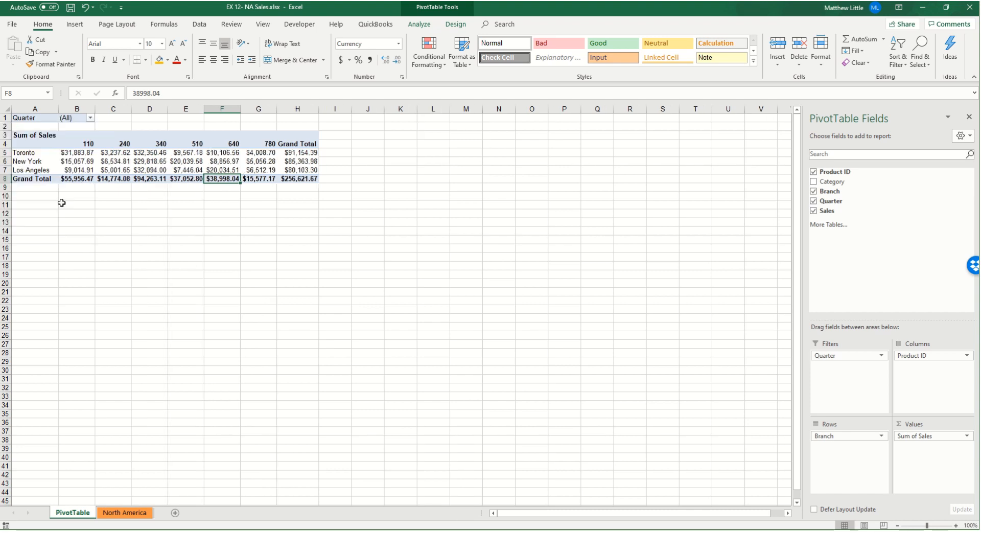
left_click(71, 7)
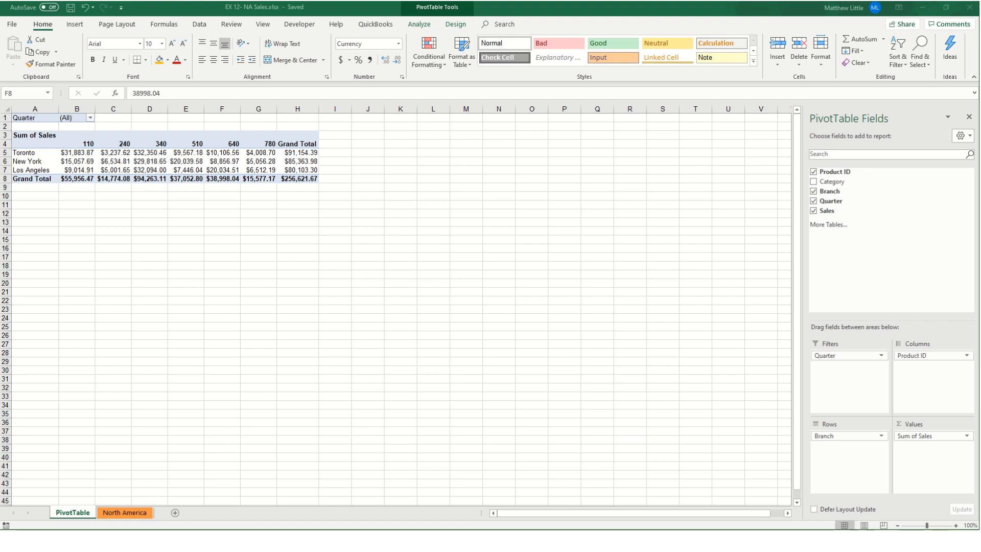
left_click(250, 276)
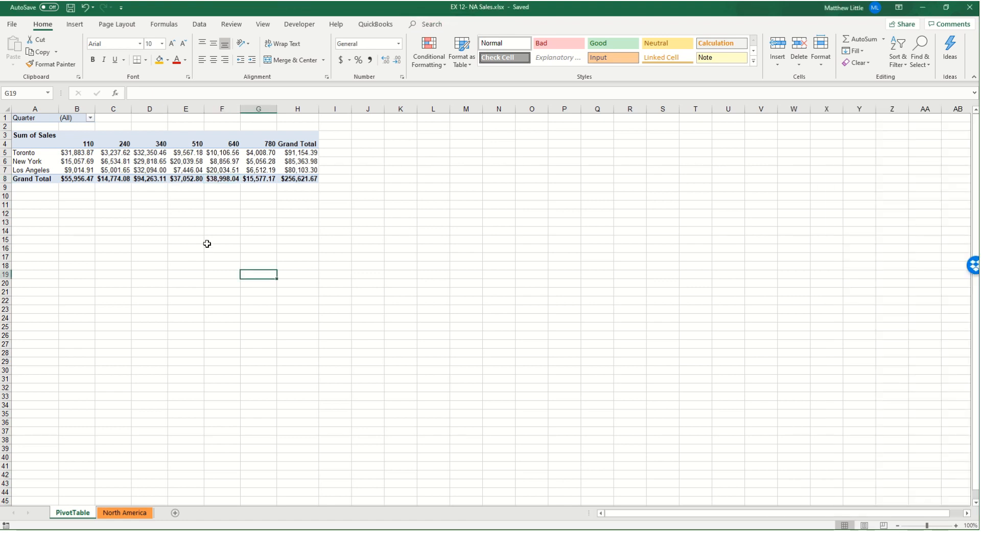
Insert a blank row at row 47 of the North America sheet, above the first Toronto entry for product 510.
left_click(128, 514)
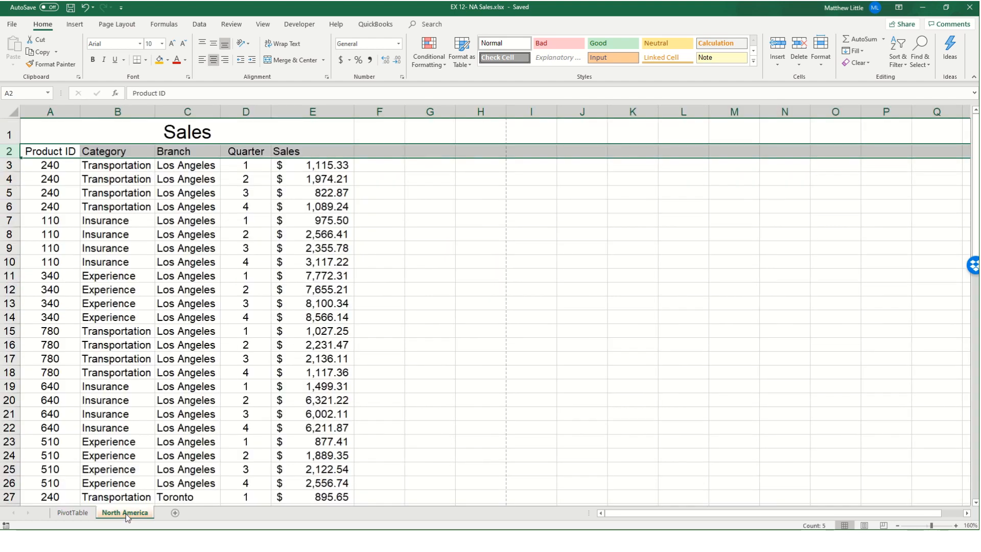
scroll(71, 478, "down", 9)
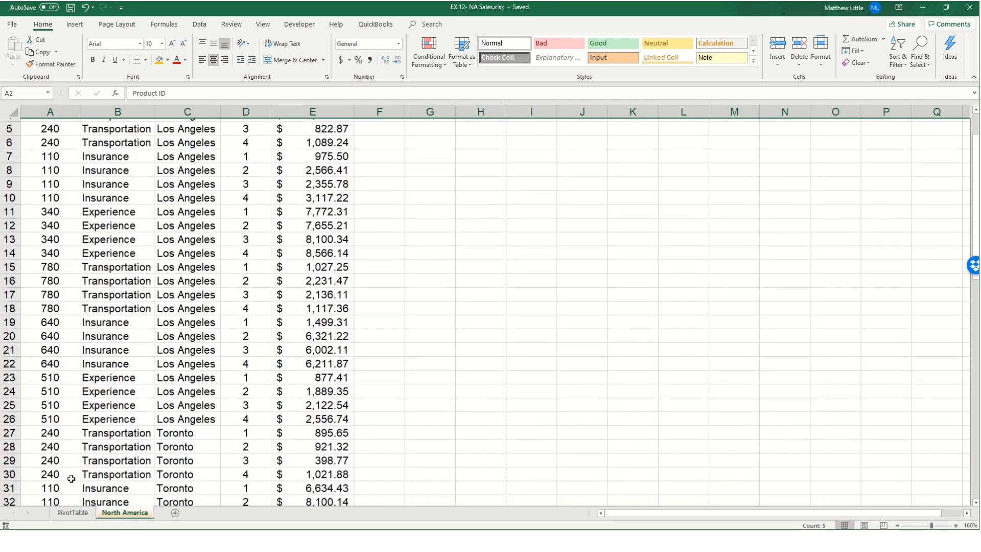
scroll(71, 478, "down", 1)
left_click(10, 347)
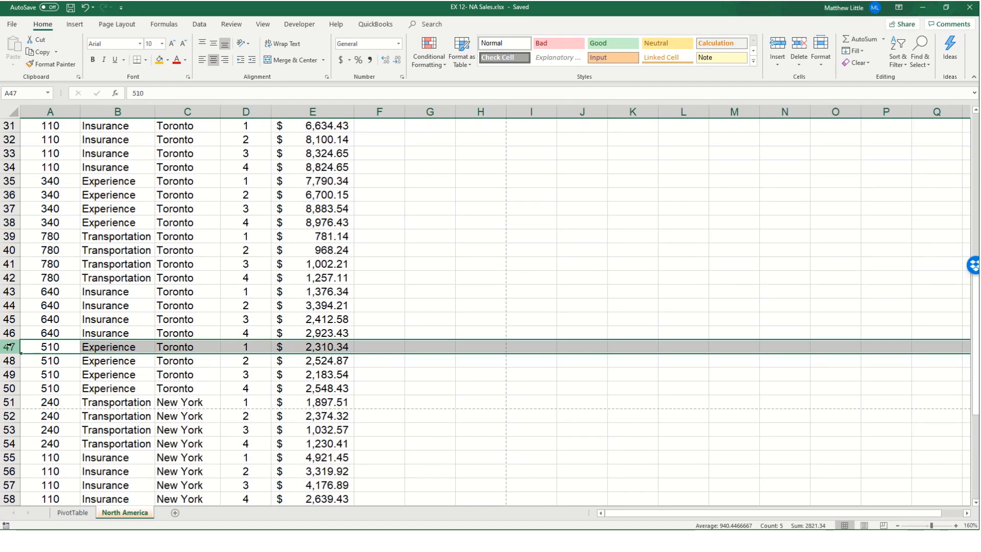
right_click(4, 346)
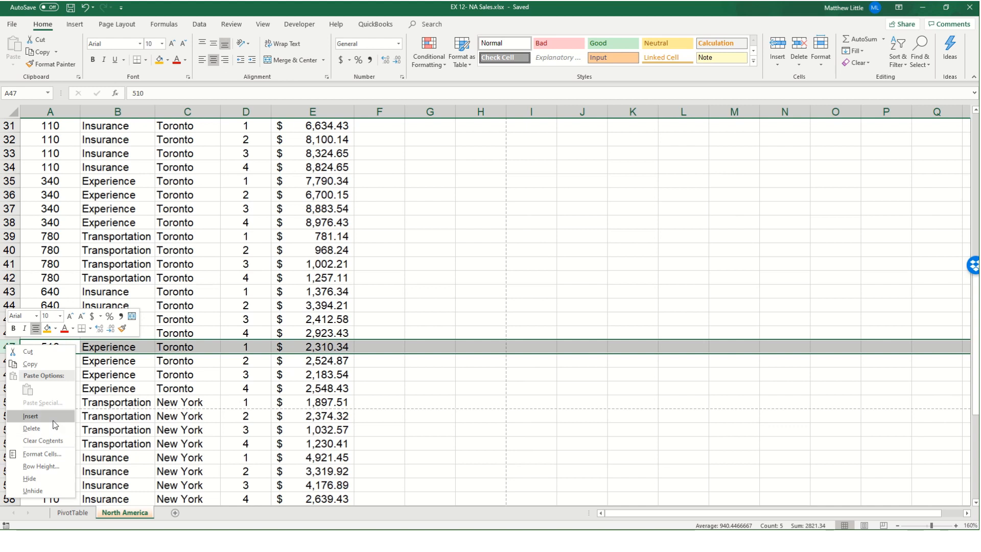
left_click(31, 416)
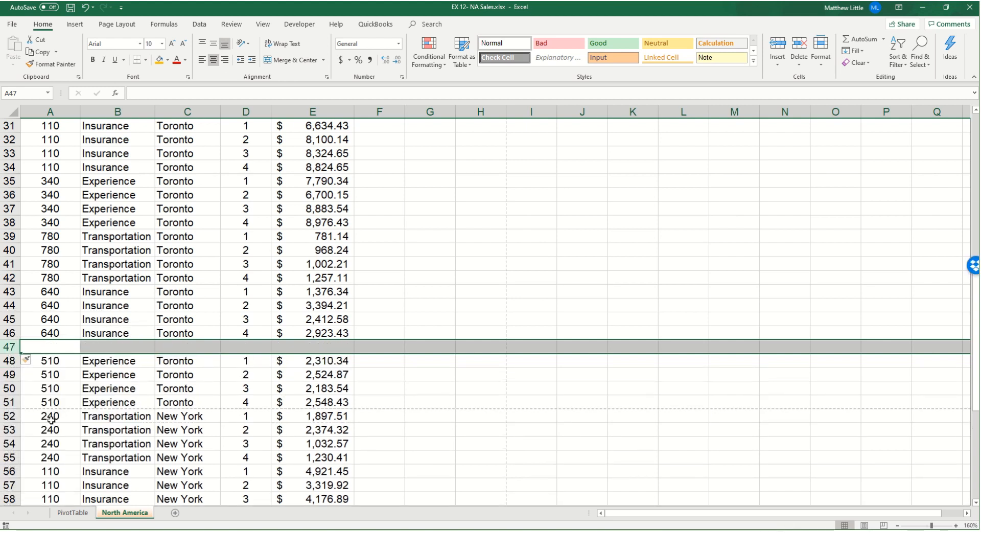
Enter product ID 450 and category Experience in the blank row 47.
left_click(61, 349)
type("4")
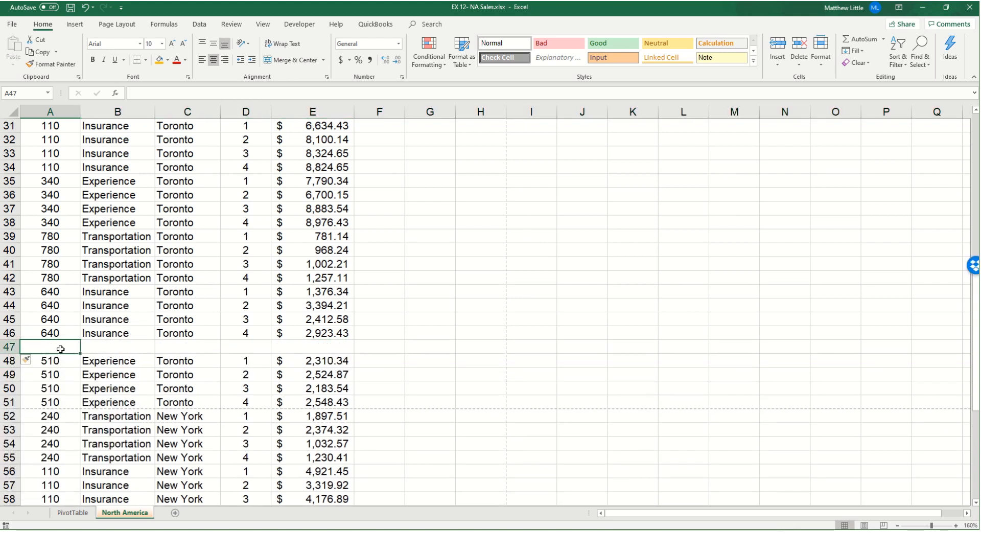
type("50")
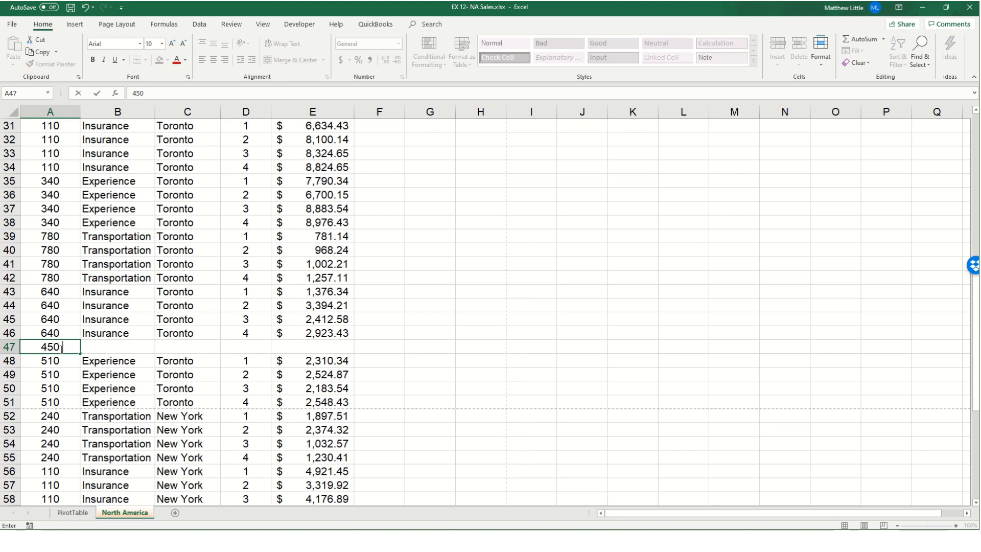
type(" Exp")
key("BackSpace")
key("BackSpace")
key("BackSpace")
key("BackSpace")
key("Tab")
type("Exper")
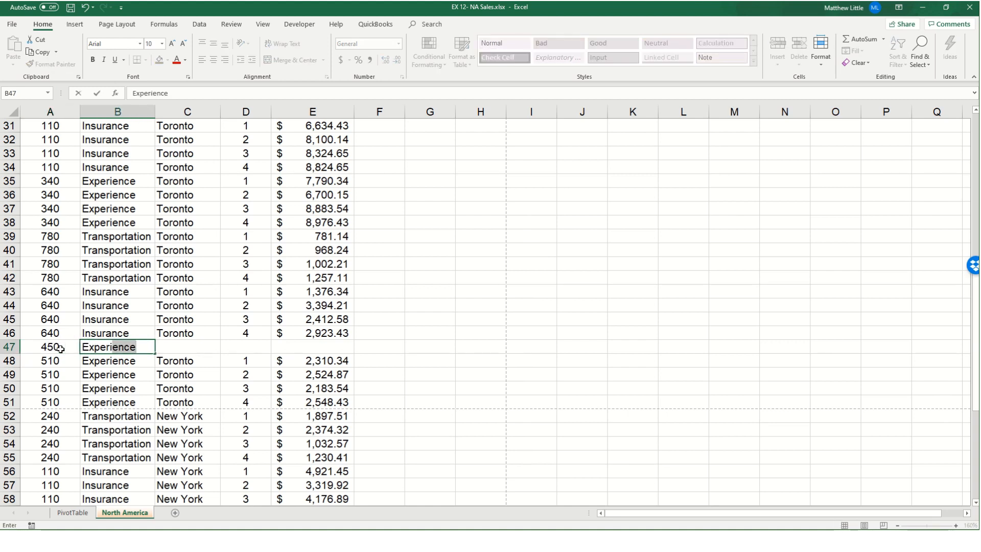
key("Tab")
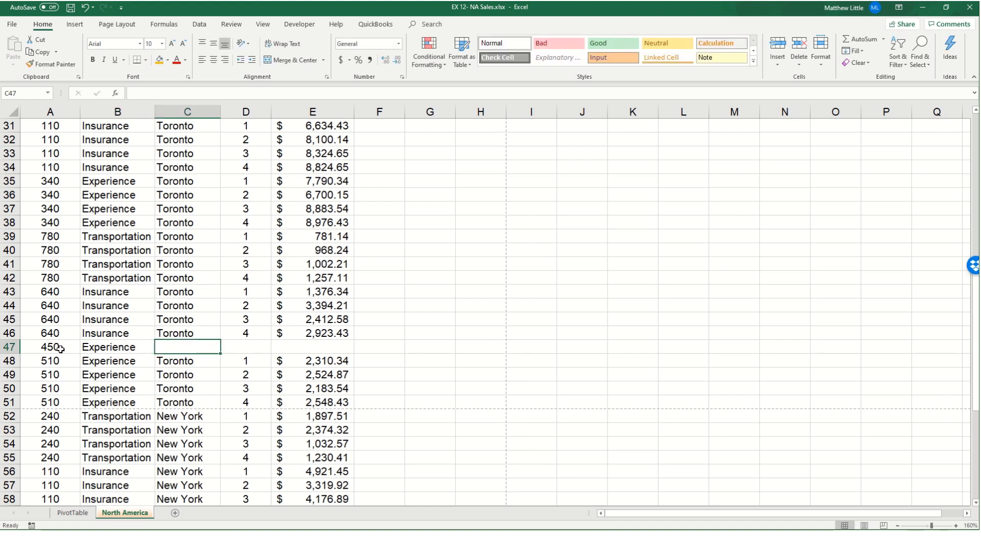
Complete row 47 with branch New York, quarter 4 and sales of 3015.05, and select the row.
type("New")
key("Tab")
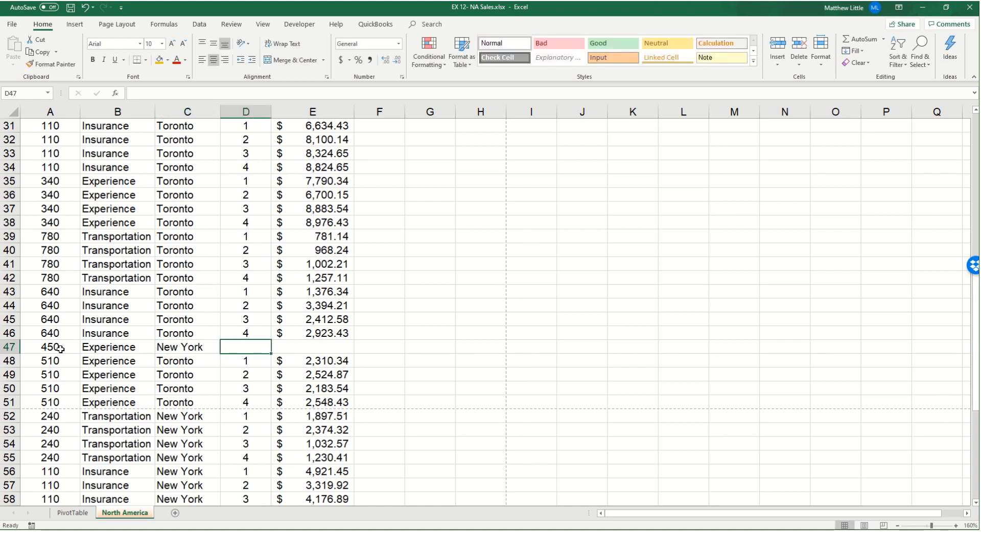
type("4")
key("Tab")
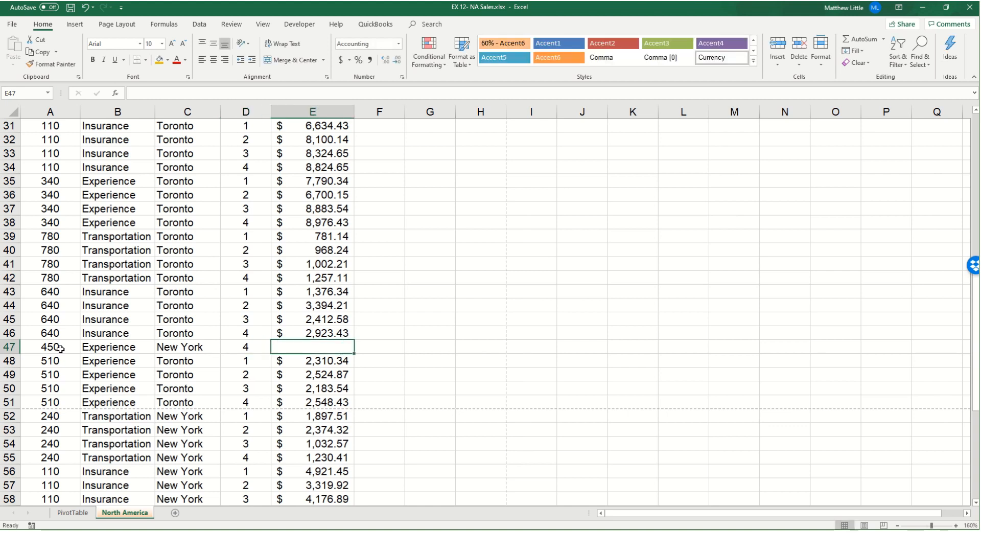
type("3015.05")
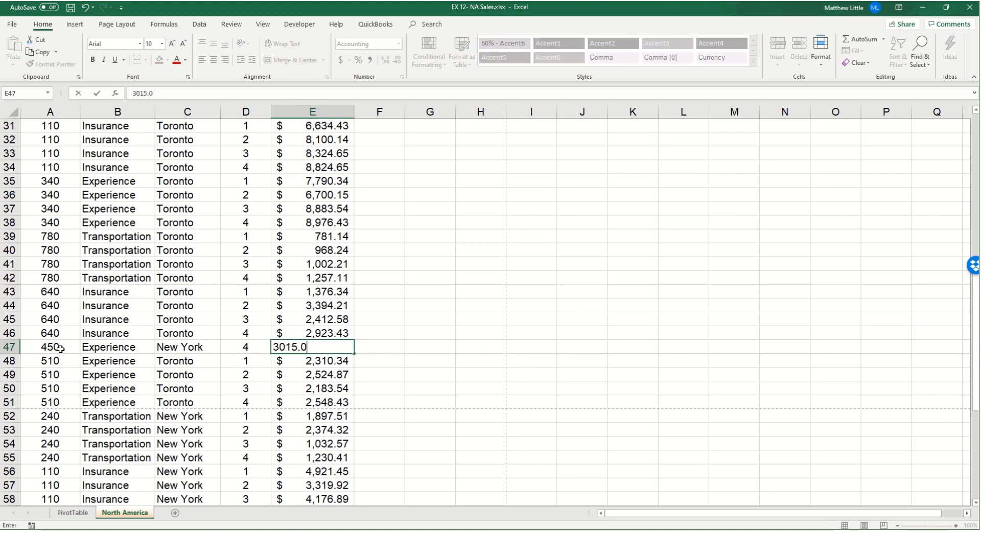
key("Return")
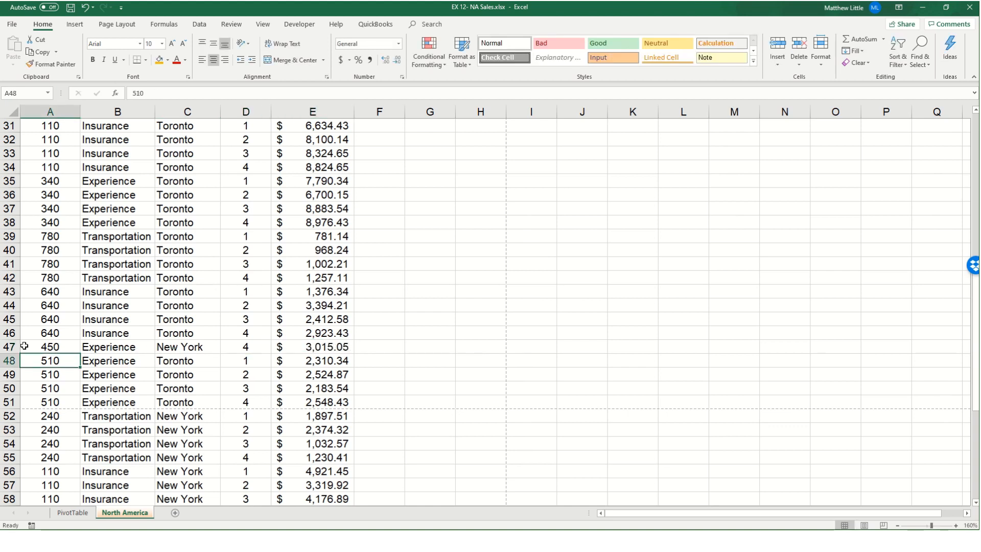
left_click(15, 347)
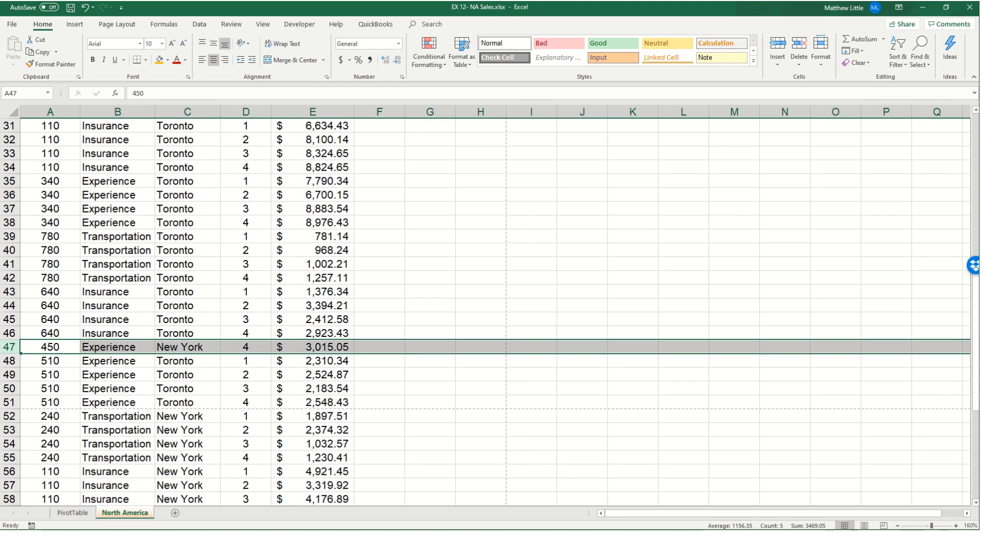
Filter the PivotTable on the PivotTable sheet to quarter 4 only.
left_click(86, 515)
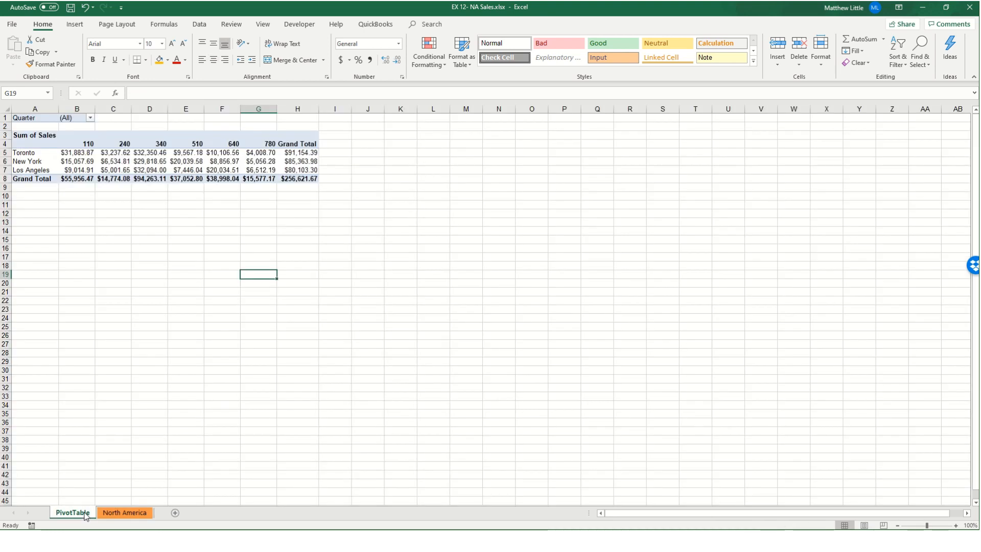
left_click(90, 118)
left_click(17, 178)
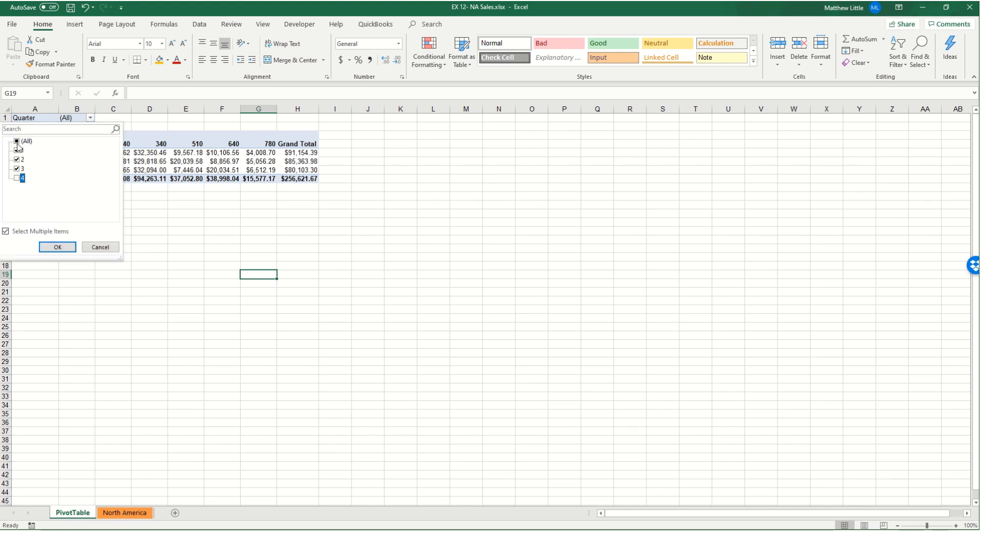
left_click(16, 142)
left_click(17, 141)
left_click(17, 178)
left_click(57, 247)
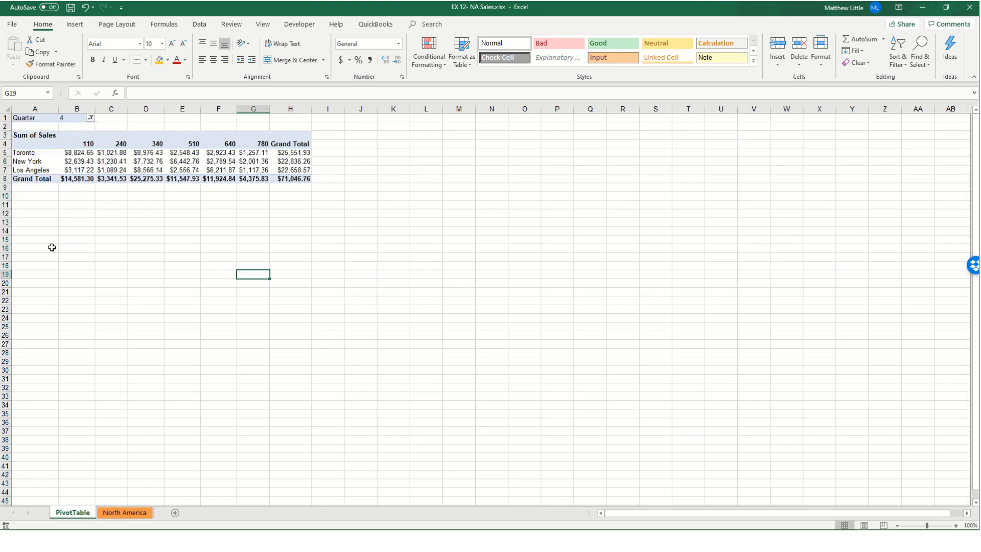
Refresh the PivotTable and compare its product 450 column with source row 47 on the North America sheet.
right_click(174, 162)
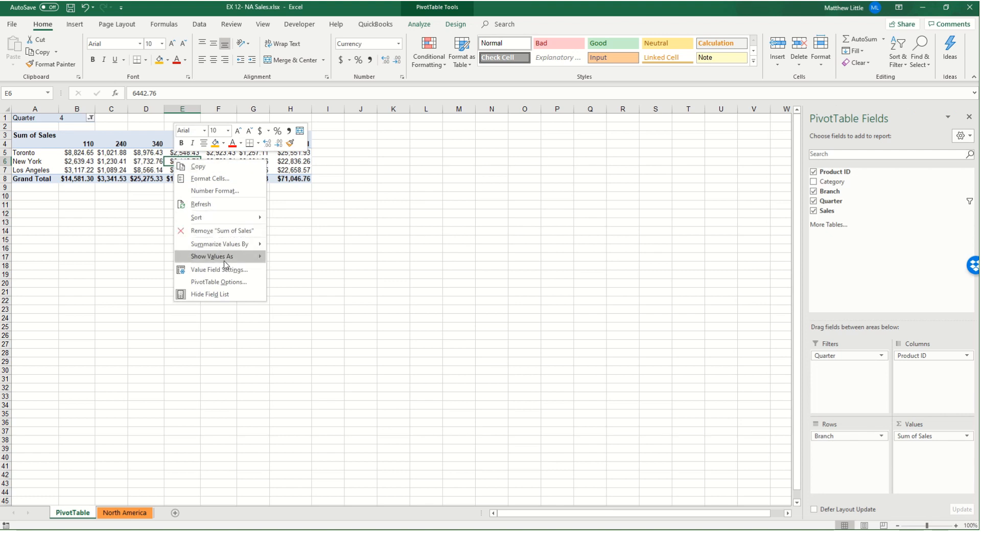
left_click(201, 204)
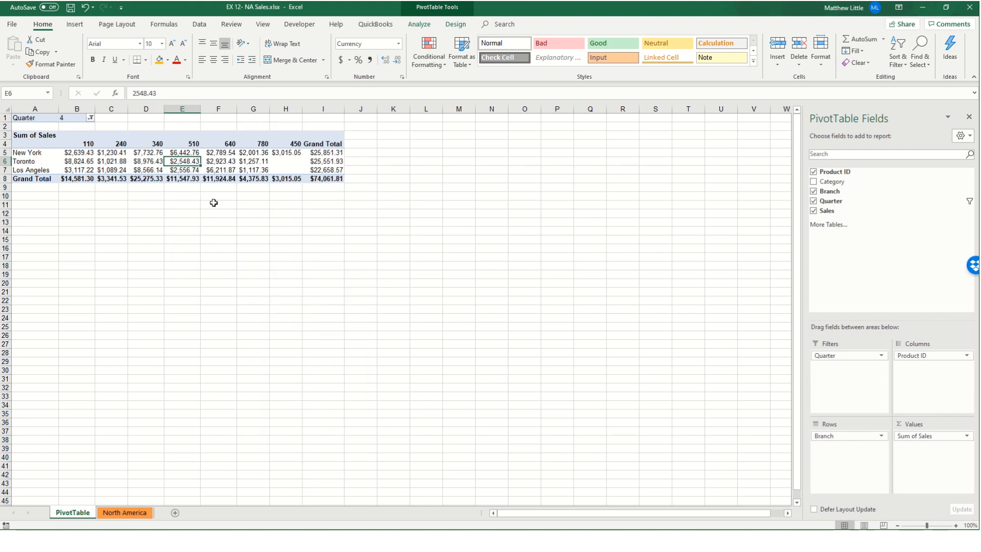
left_click(295, 152)
left_click(291, 109)
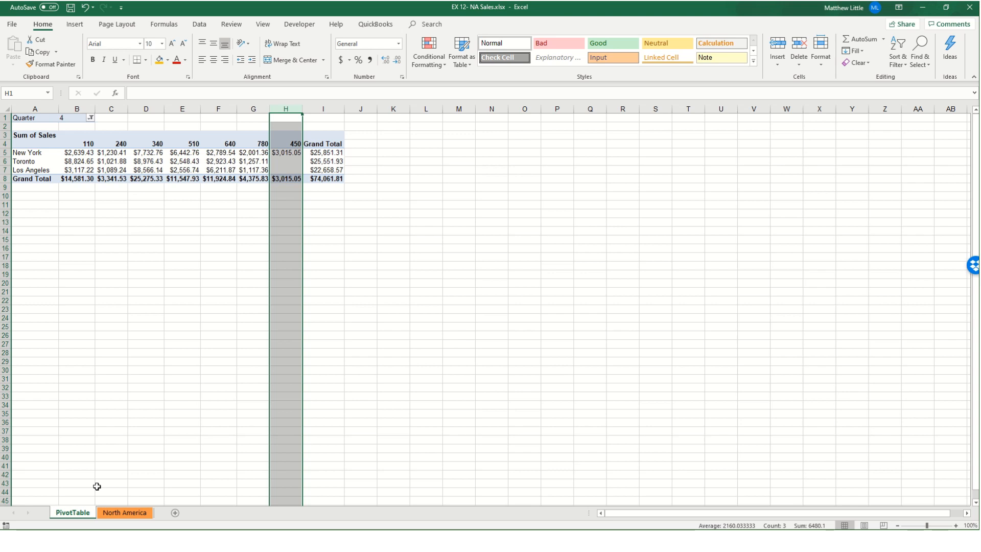
left_click(122, 513)
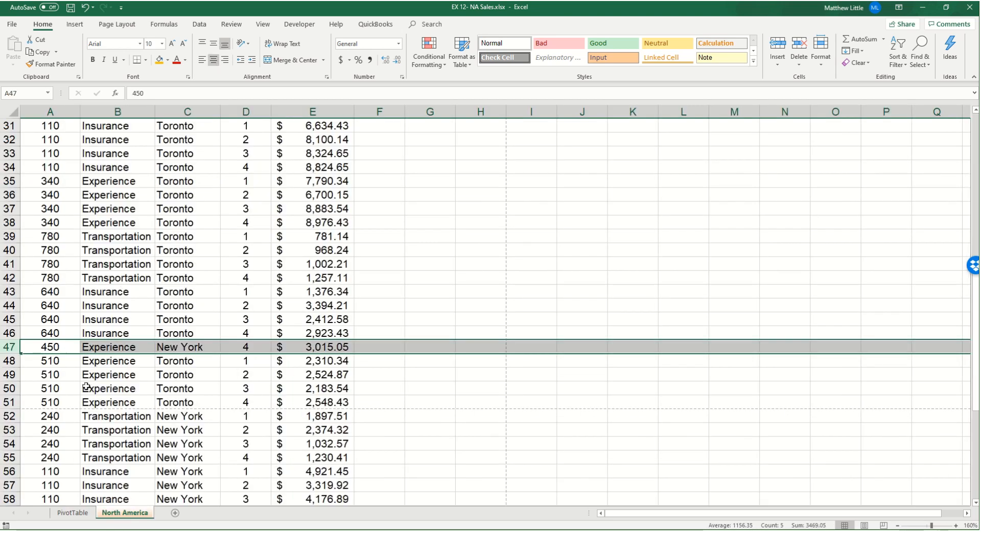
left_click(72, 513)
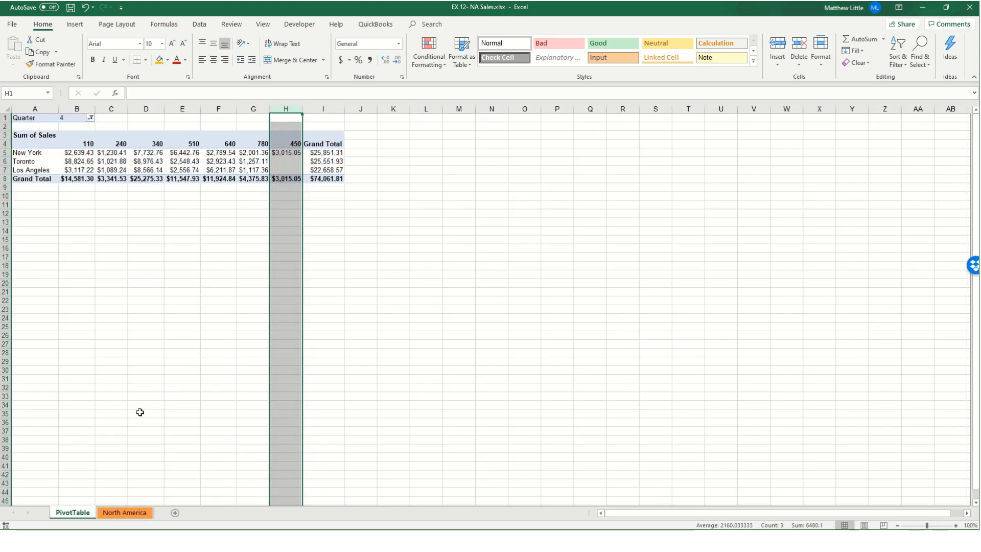
Save the workbook and add the Category field to the PivotTable rows beneath Branch.
left_click(70, 8)
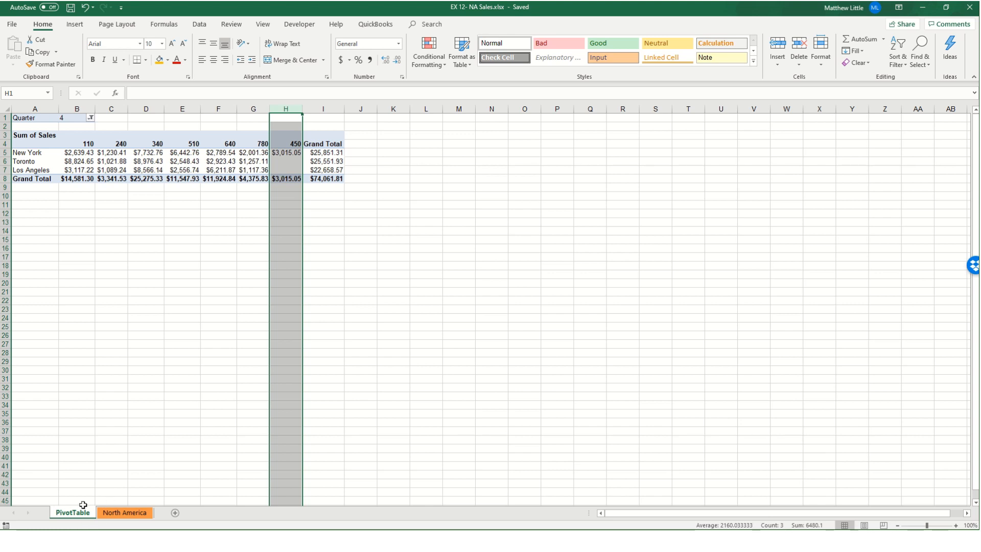
left_click(188, 161)
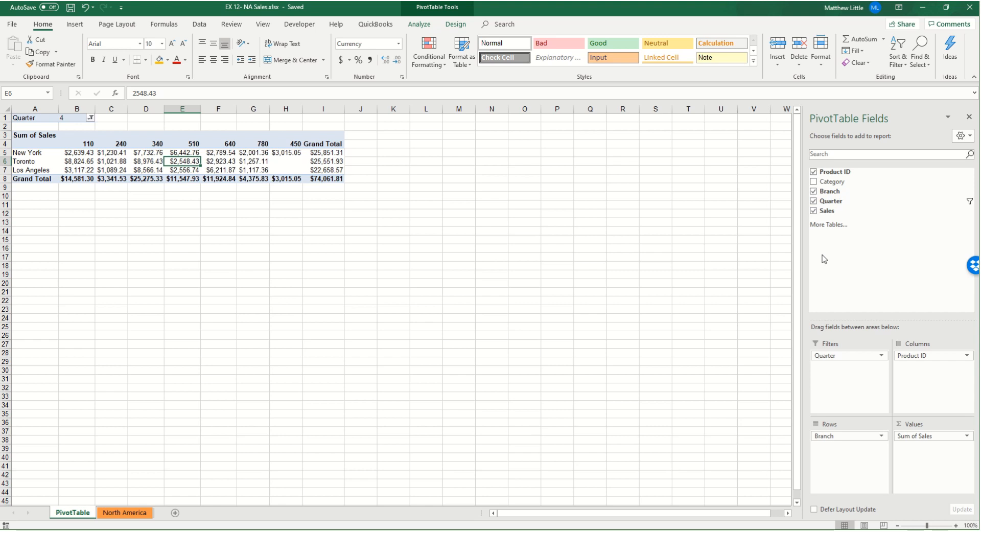
left_click(814, 182)
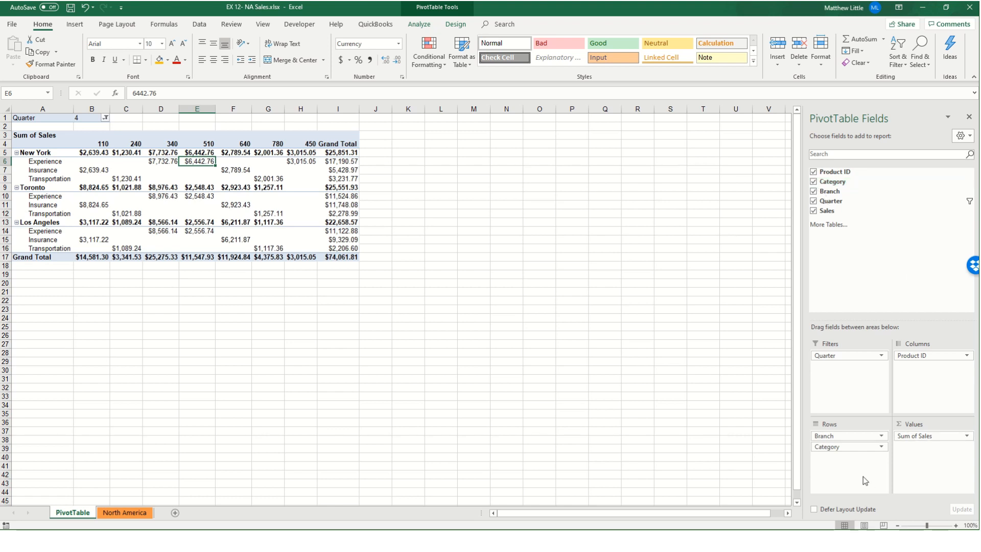
Rearrange the PivotTable fields to put Category in the columns and Product ID beneath Branch in the rows.
left_click_drag(846, 448, 844, 434)
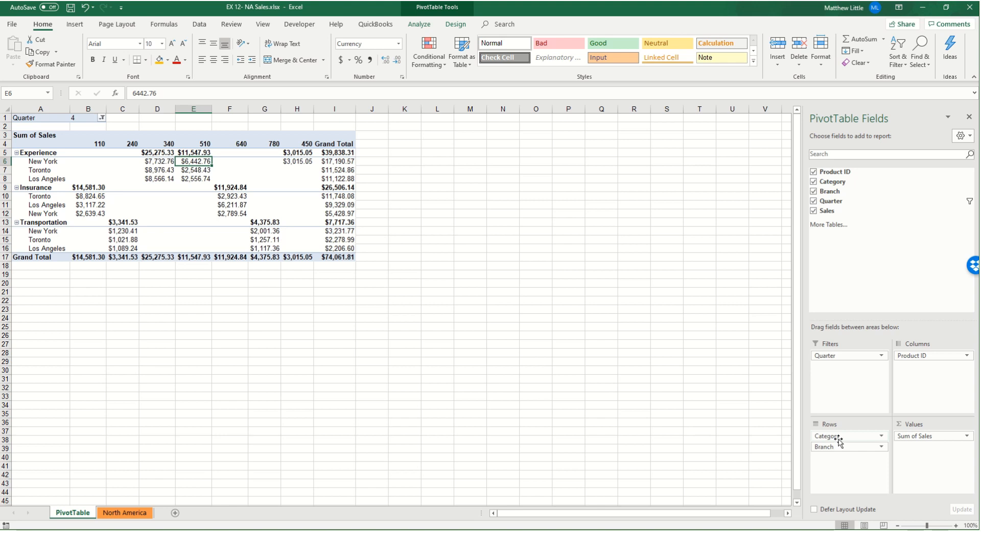
left_click_drag(852, 437, 927, 387)
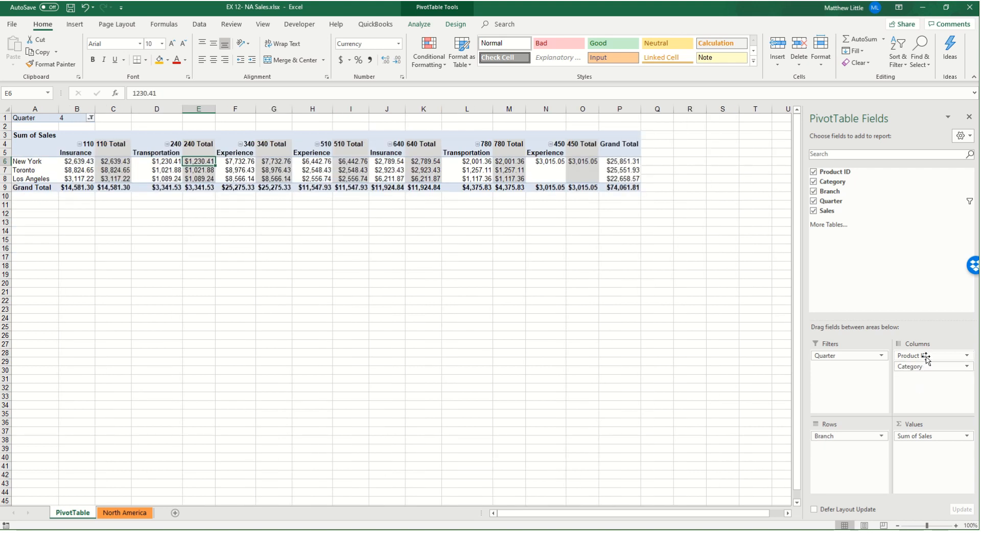
left_click_drag(927, 358, 839, 451)
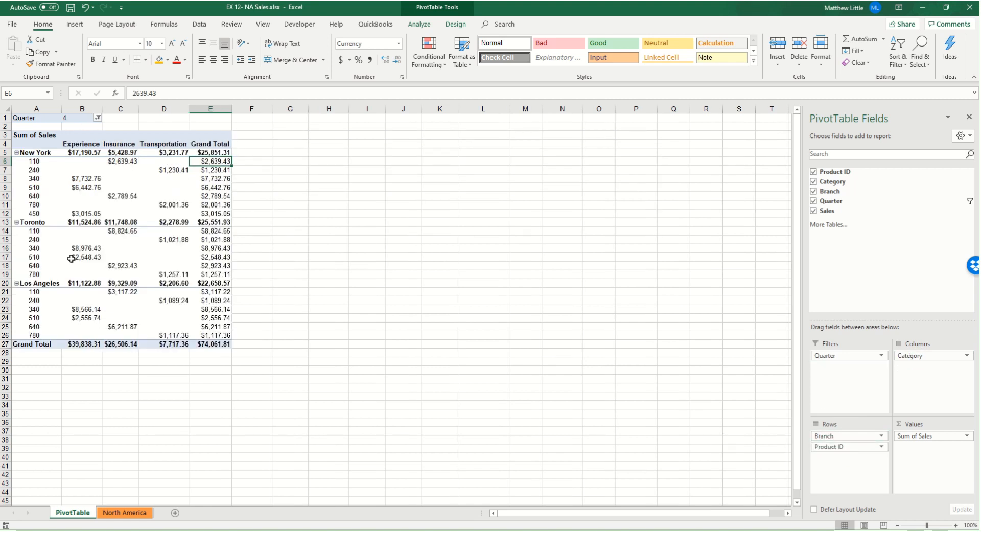
Move the Category field into the filters above Quarter and return Product ID to the columns.
mouse_move(71, 258)
left_click_drag(930, 358, 850, 354)
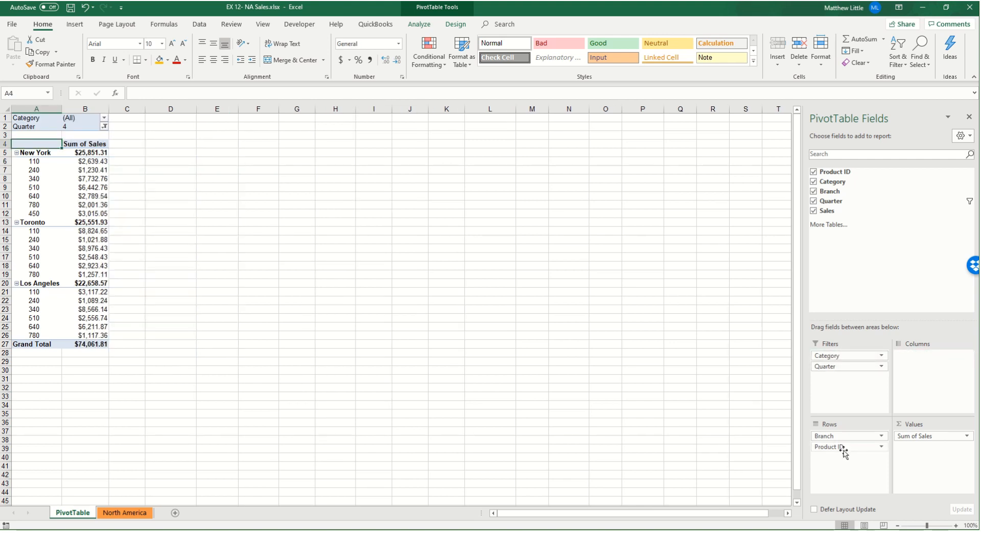
left_click_drag(844, 447, 951, 379)
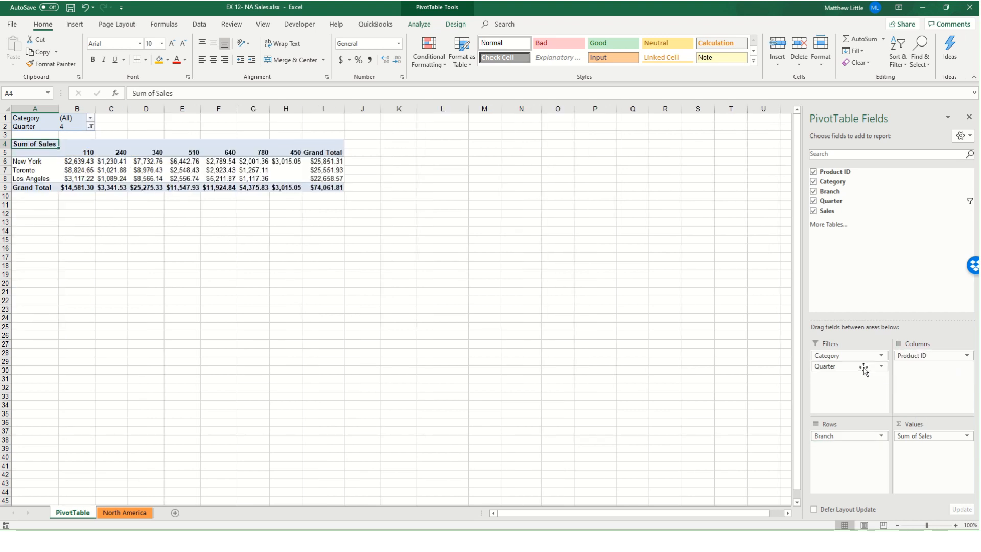
Filter the PivotTable to the Experience category.
left_click(86, 120)
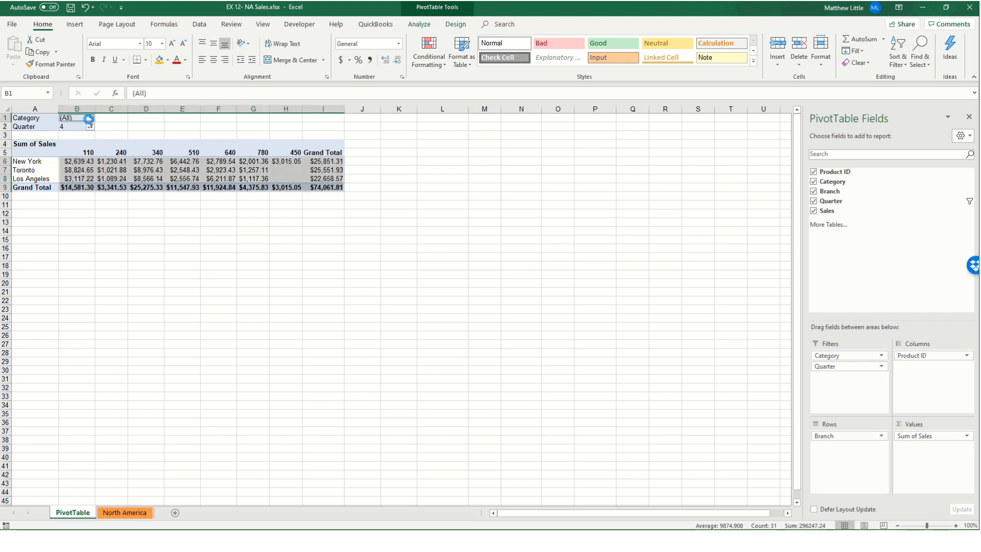
left_click(29, 151)
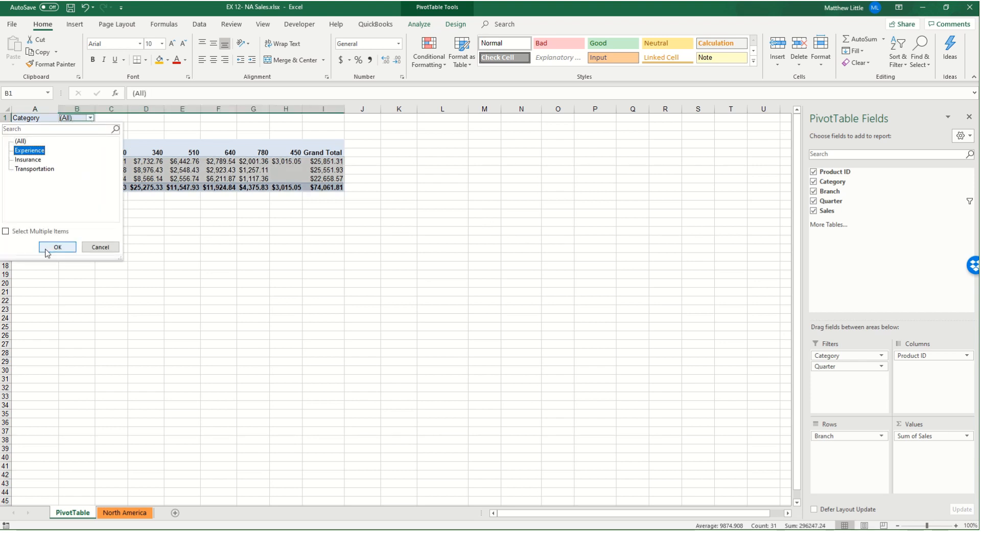
left_click(49, 248)
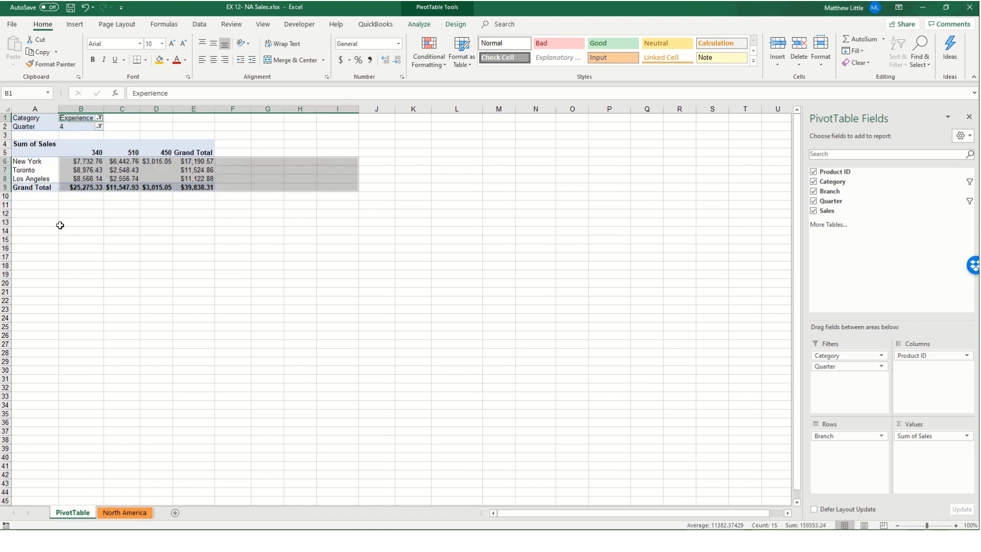
Reset both the Quarter and Category filters of the PivotTable to all items.
left_click(98, 127)
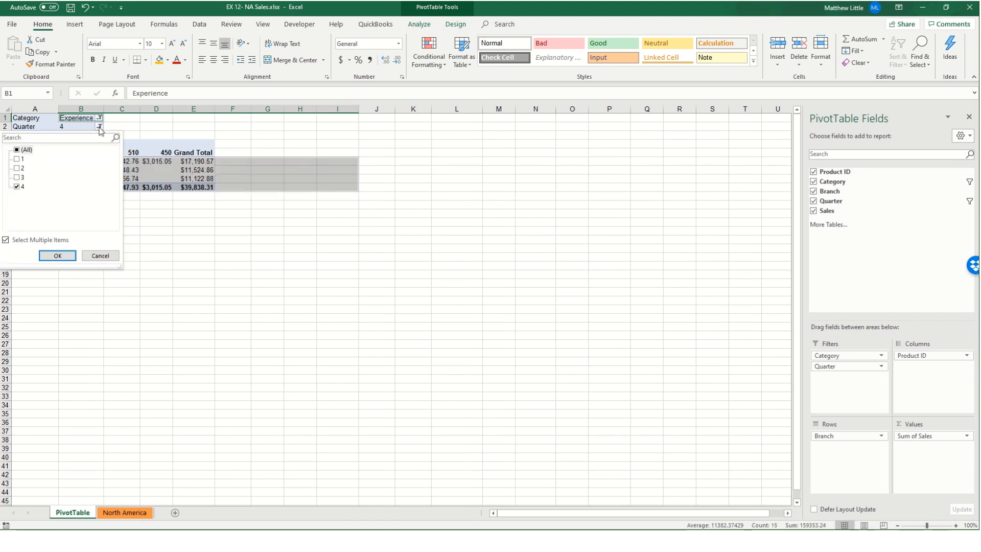
left_click(17, 150)
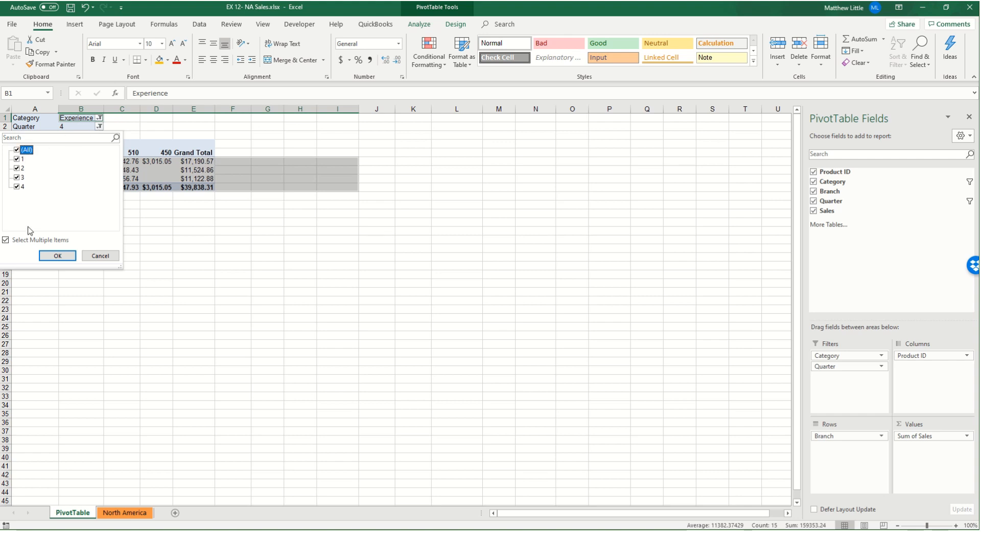
left_click(53, 257)
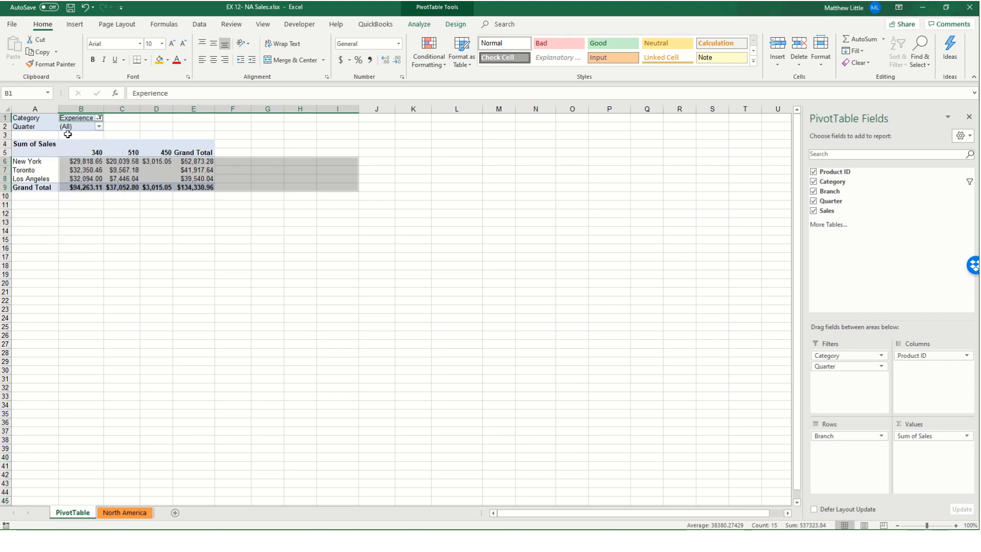
left_click(99, 118)
left_click(29, 150)
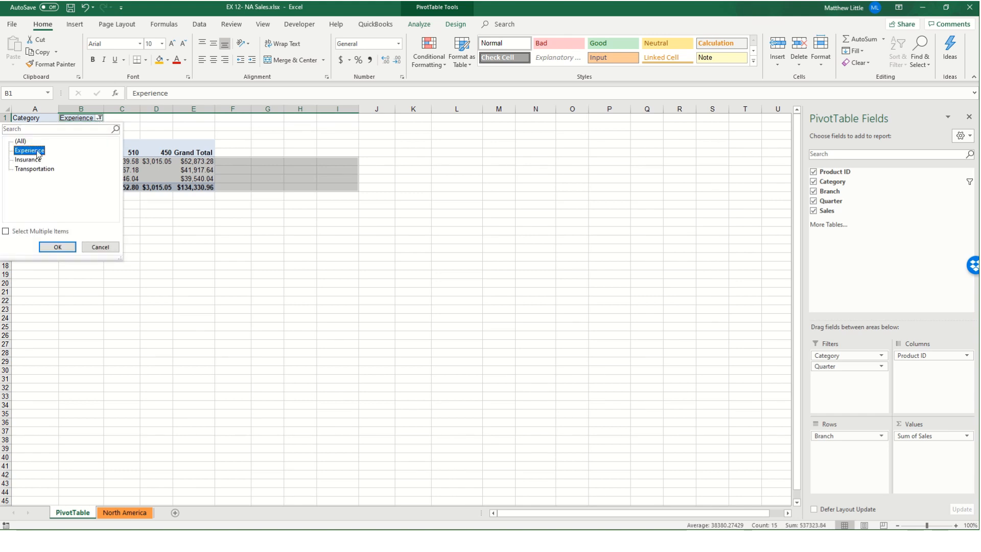
left_click(23, 141)
left_click(57, 247)
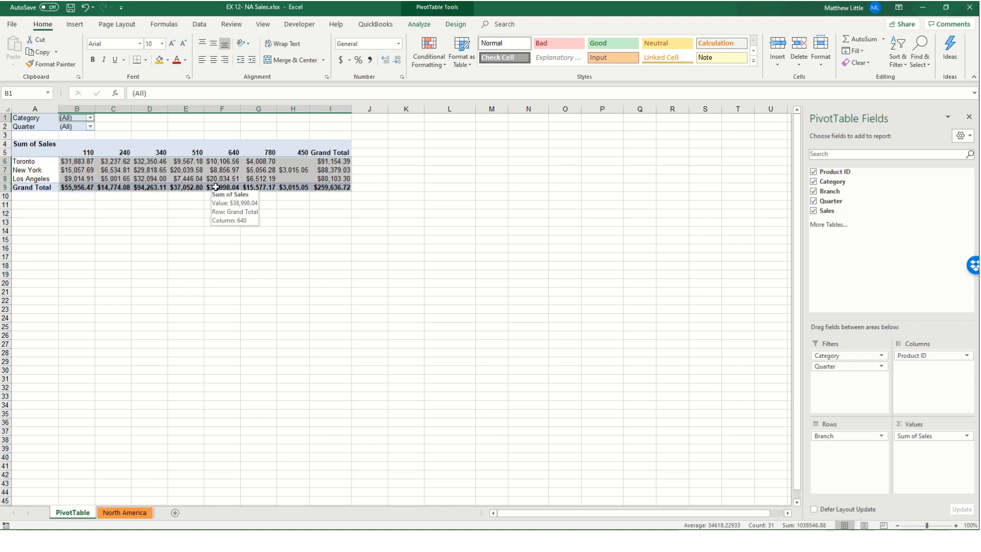
Set the PivotTable sheet to print in landscape orientation fitted on one page, and save the workbook.
left_click(12, 24)
left_click(36, 179)
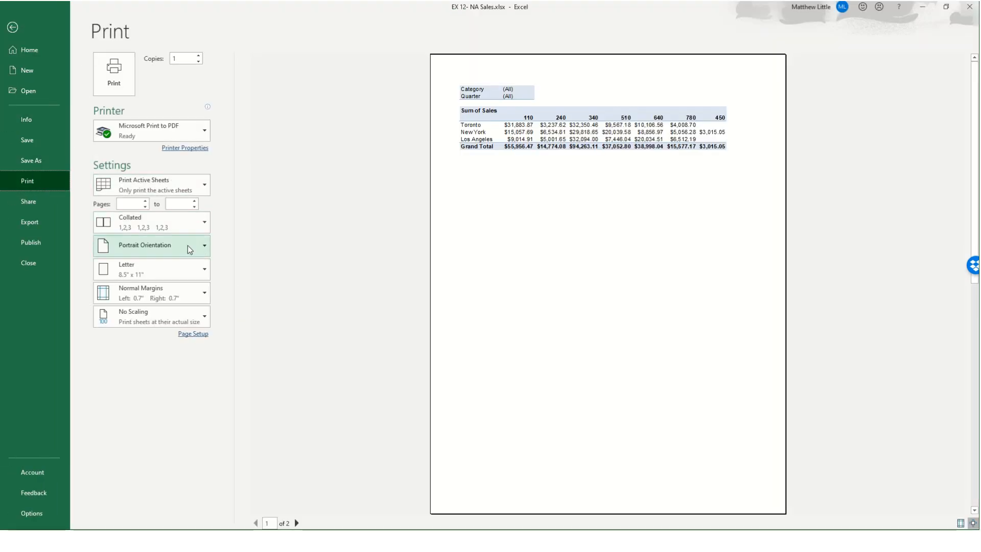
left_click(176, 250)
left_click(170, 290)
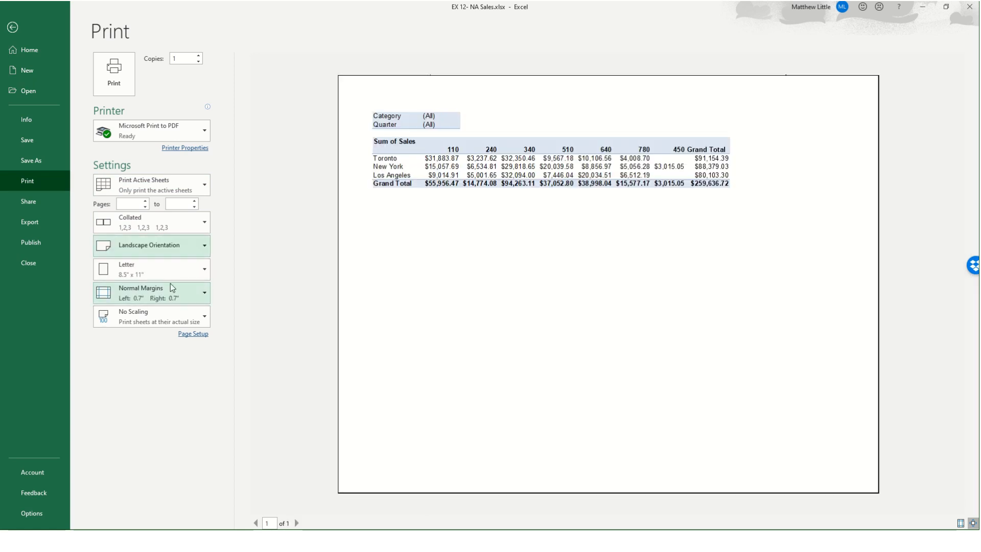
left_click(161, 321)
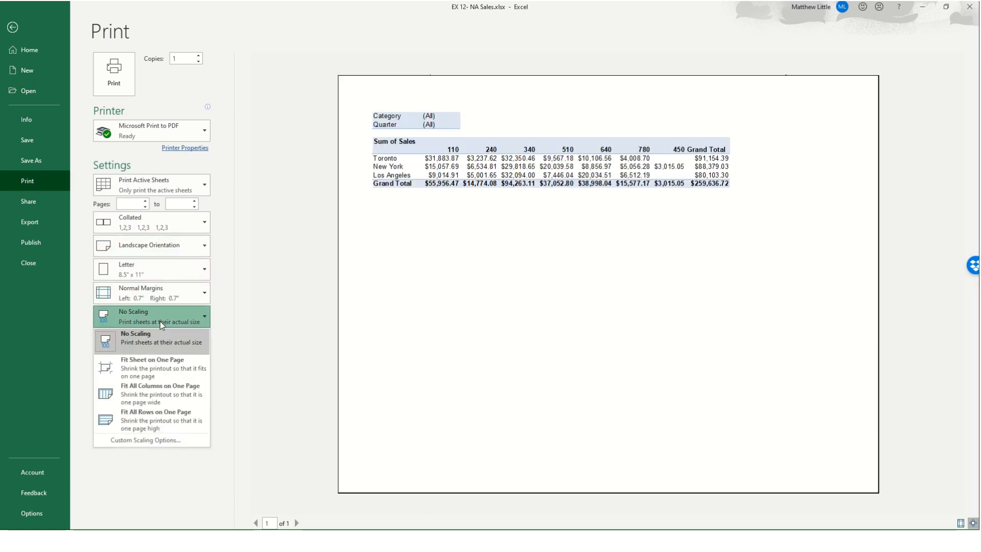
left_click(160, 369)
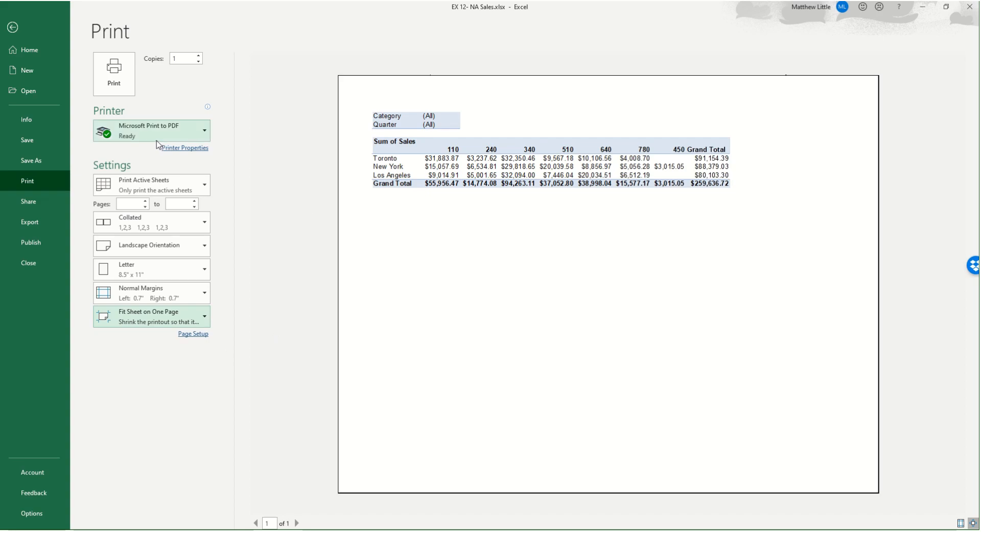
left_click(12, 28)
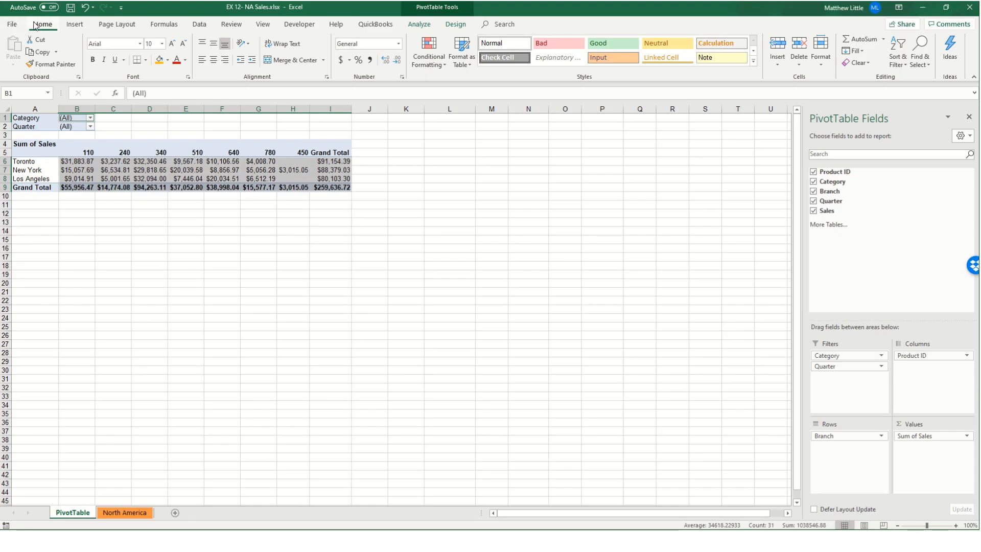
left_click(70, 8)
left_click(200, 230)
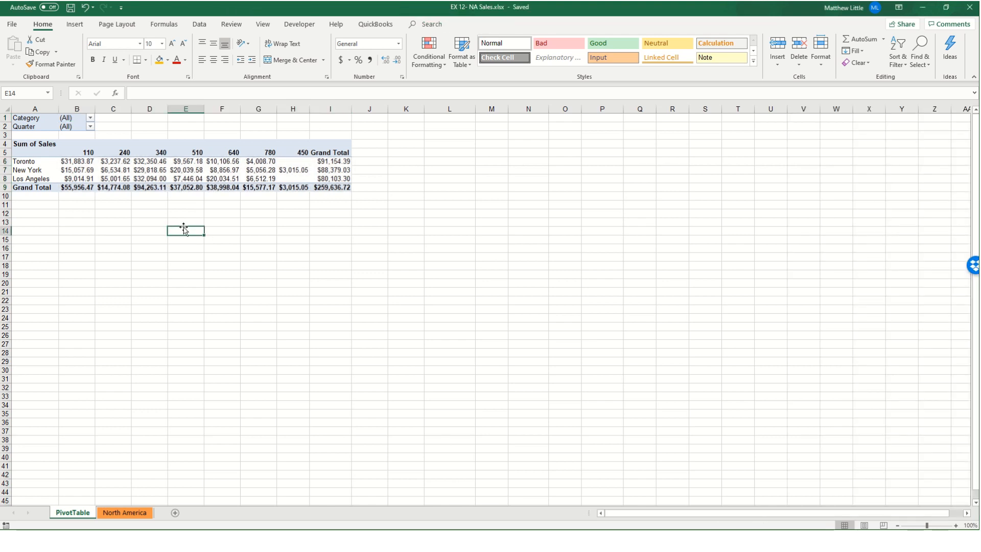
Filter the PivotTable to the Experience category and quarter 4 only.
left_click(91, 118)
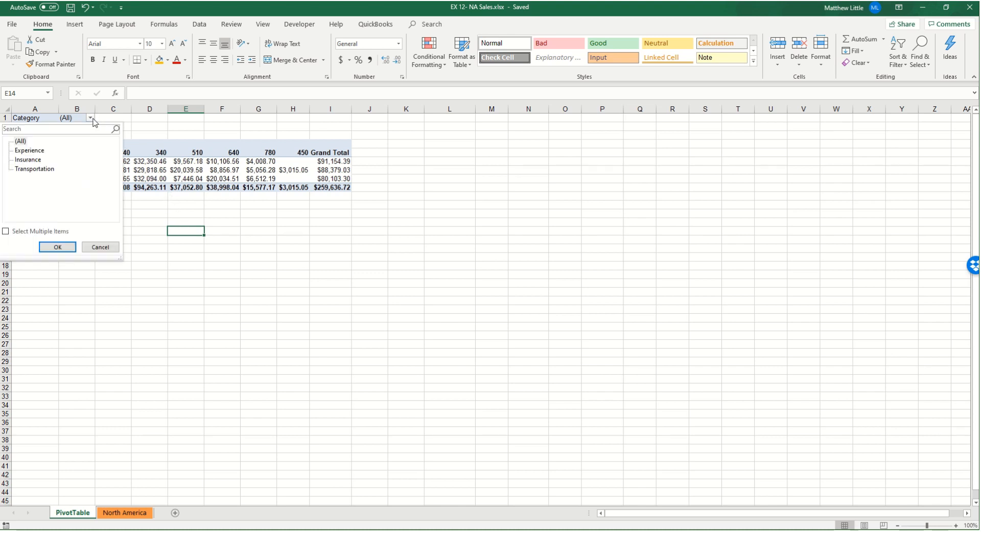
left_click(41, 151)
left_click(57, 247)
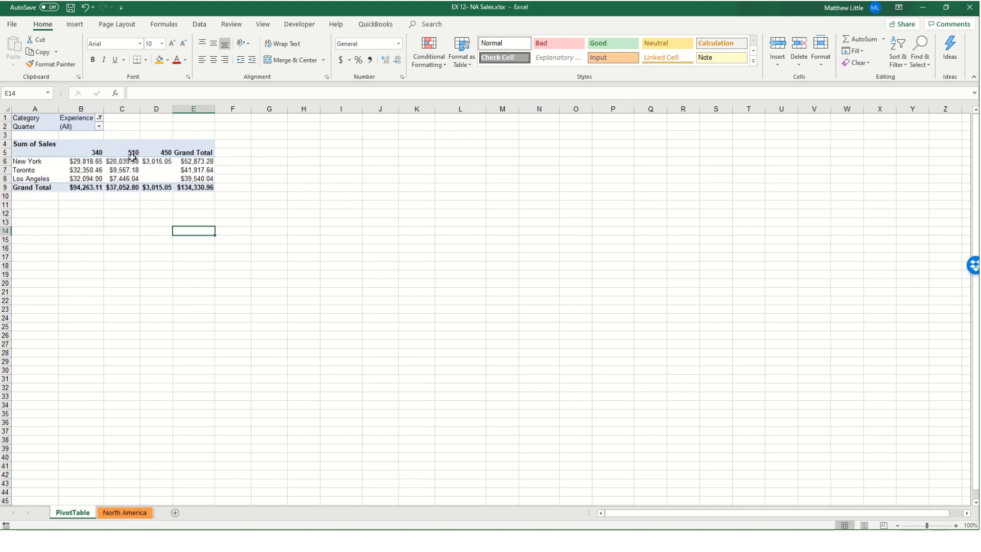
left_click(99, 126)
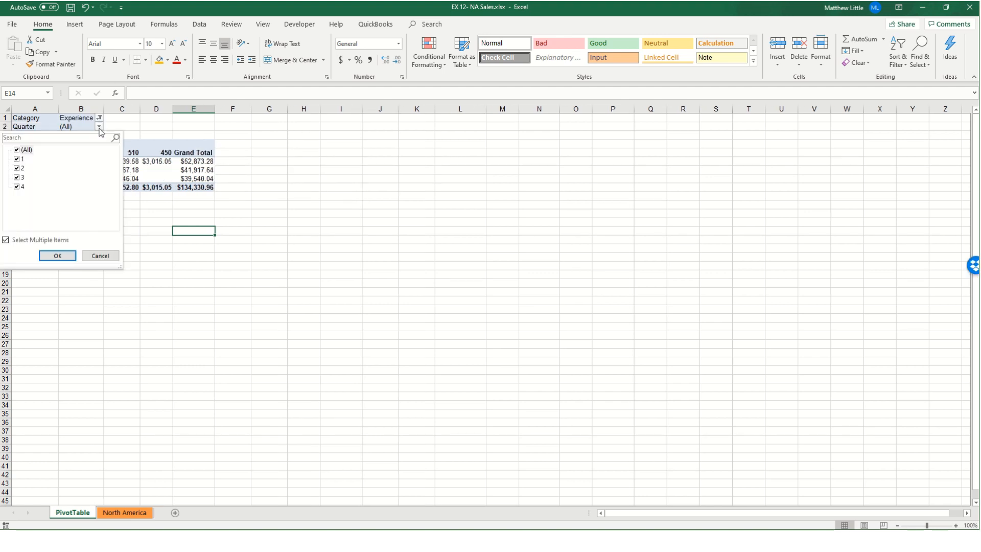
left_click(16, 150)
left_click(17, 187)
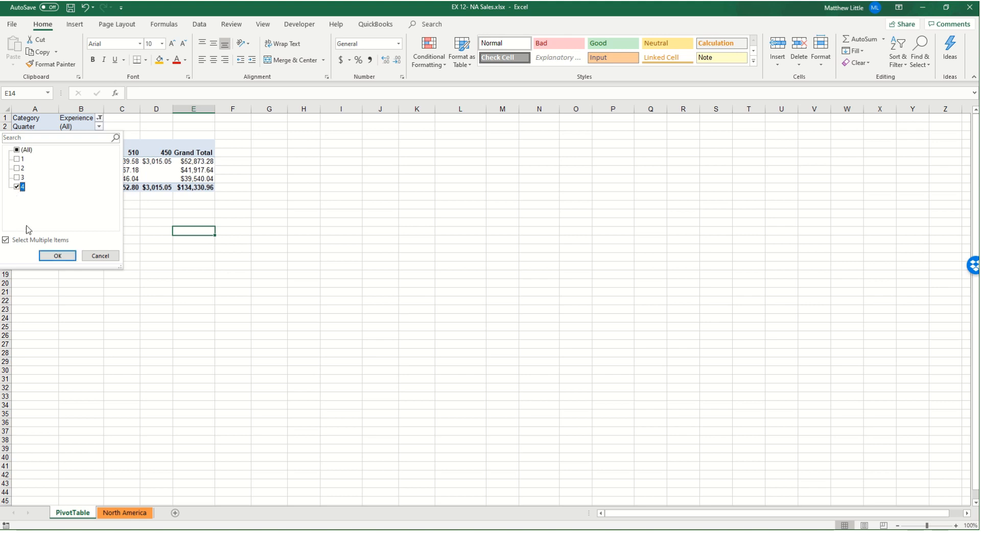
left_click(54, 255)
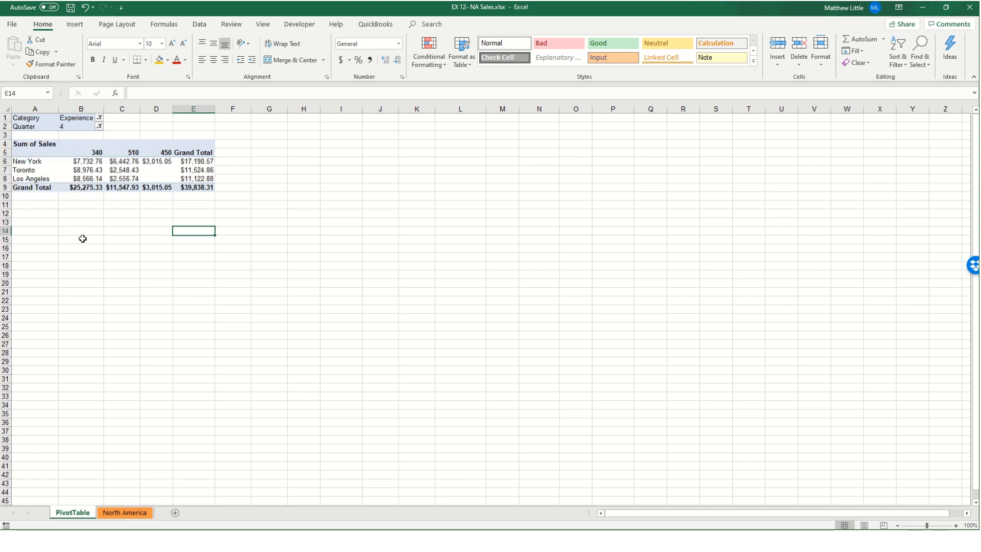
Insert a clustered column PivotChart from the filtered PivotTable and place it just beside the table.
left_click(133, 169)
mouse_move(119, 171)
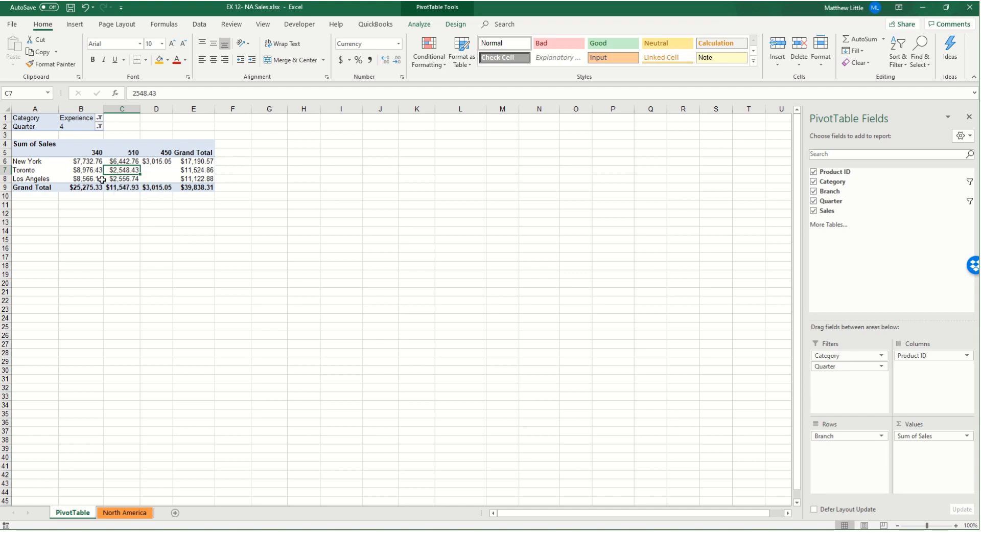
mouse_move(151, 160)
left_click(420, 26)
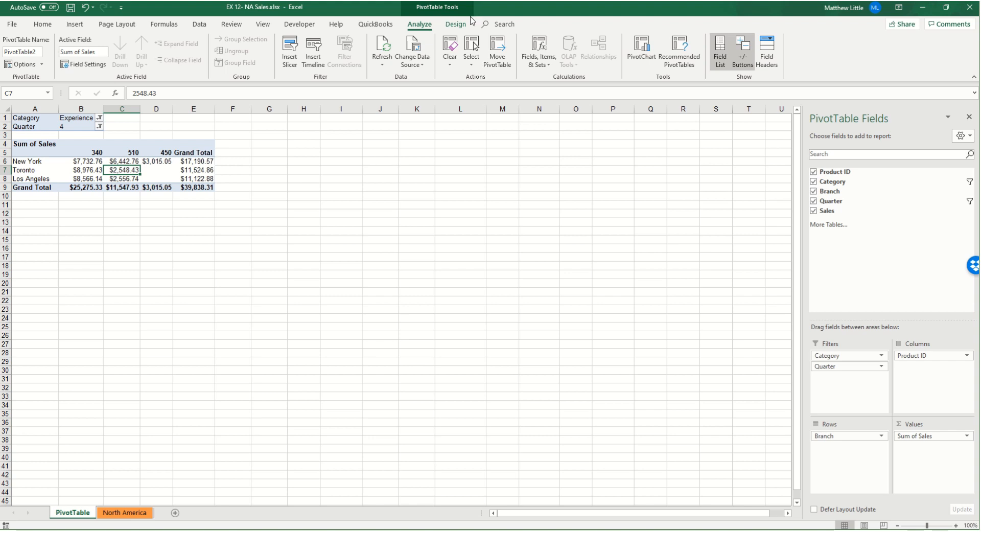
left_click(651, 54)
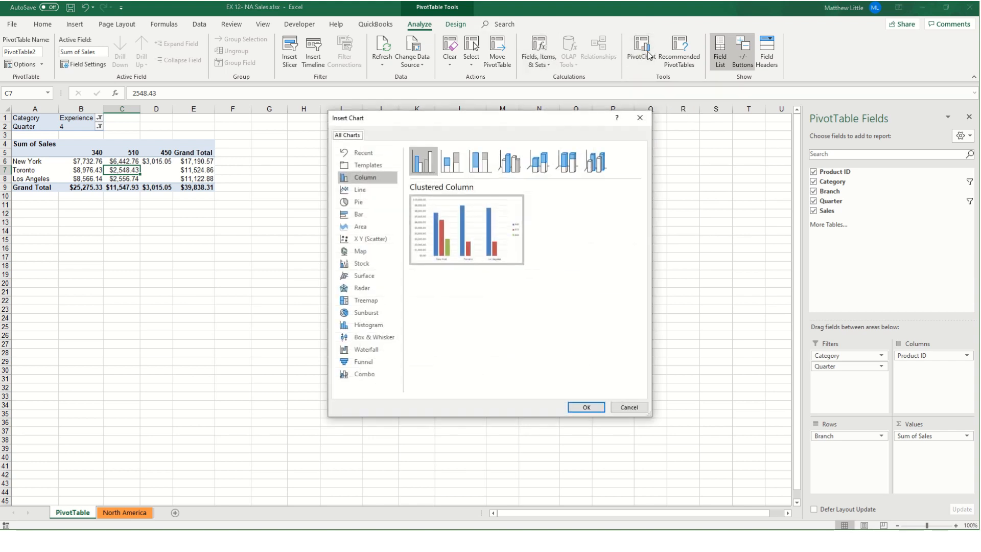
mouse_move(435, 217)
left_click(575, 406)
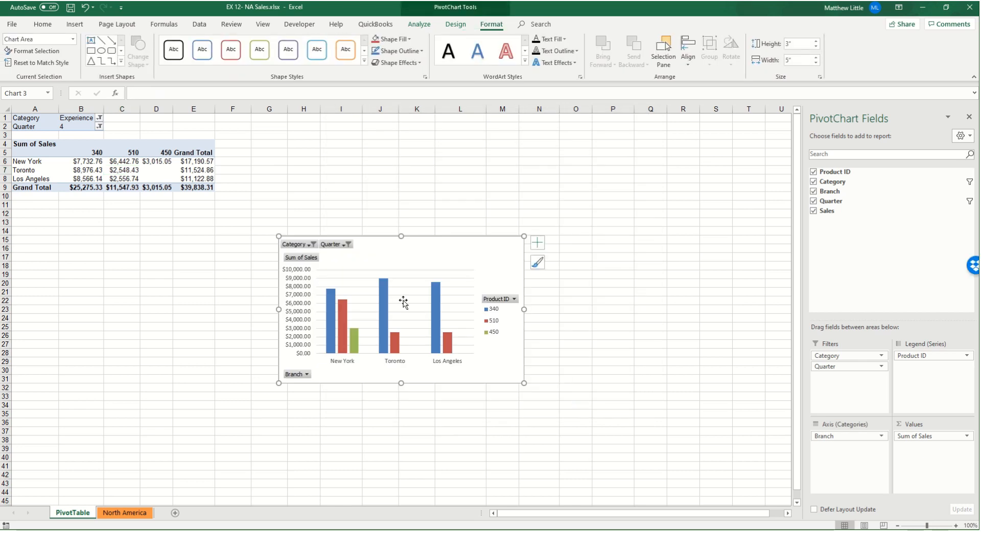
left_click_drag(403, 302, 354, 208)
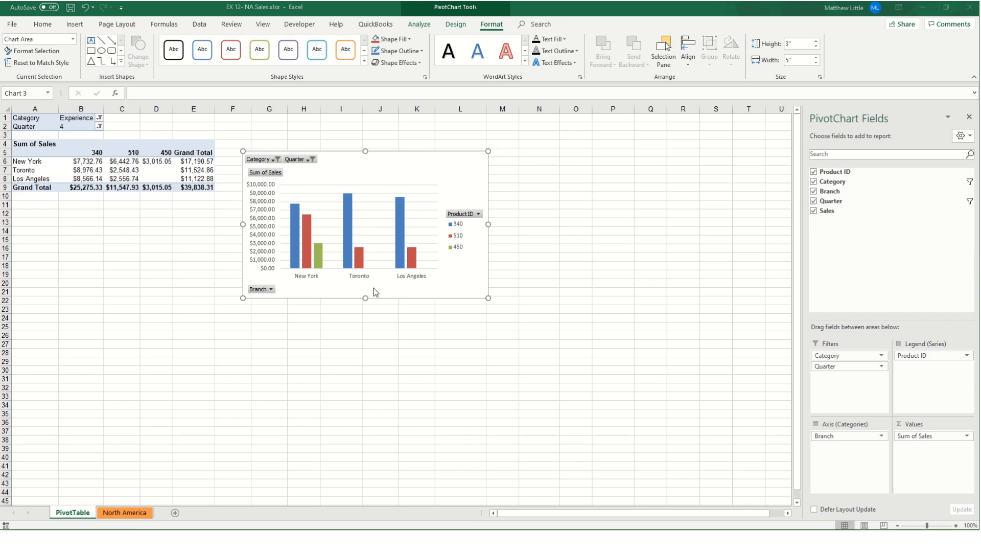
left_click(425, 165)
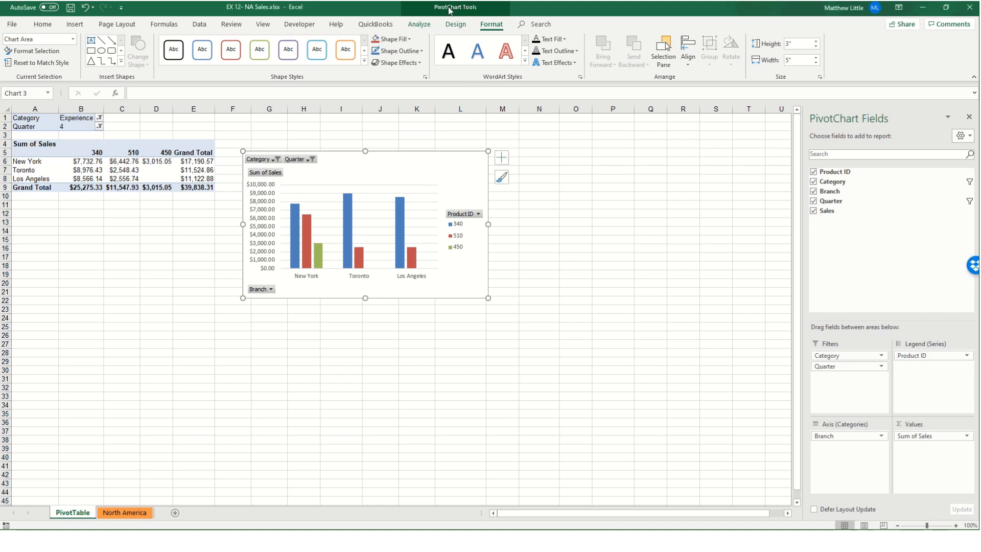
Move the PivotChart to a new chart sheet named PivotChart.
left_click(459, 26)
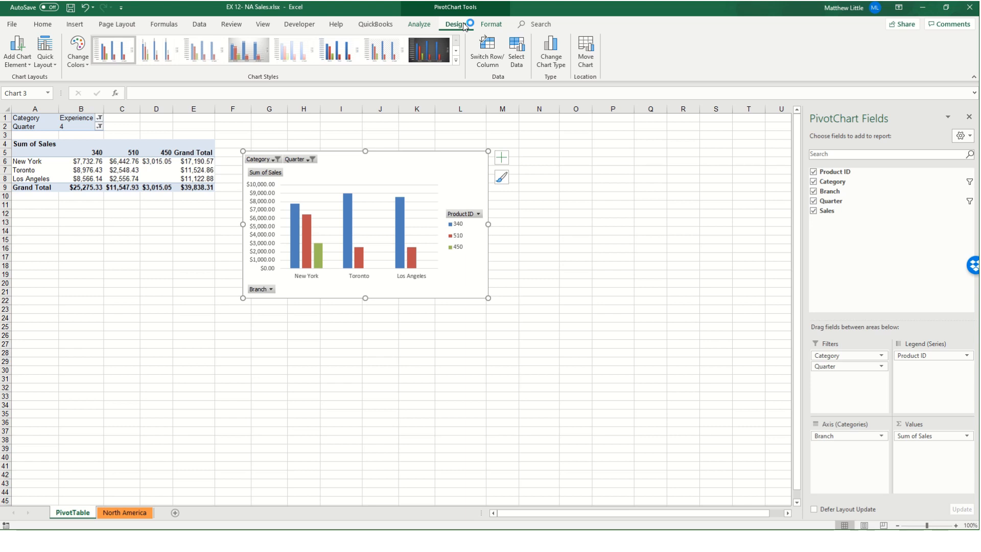
left_click(586, 56)
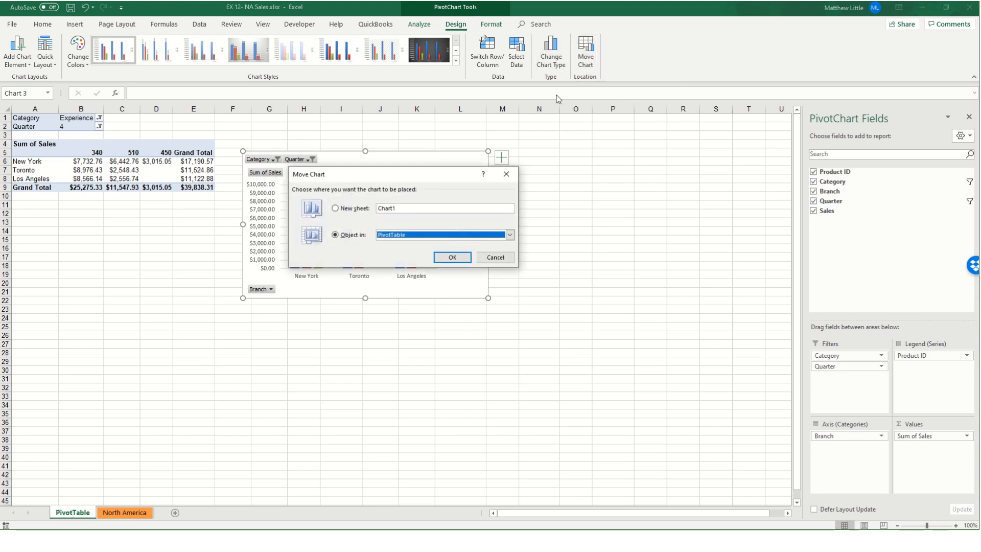
left_click(355, 209)
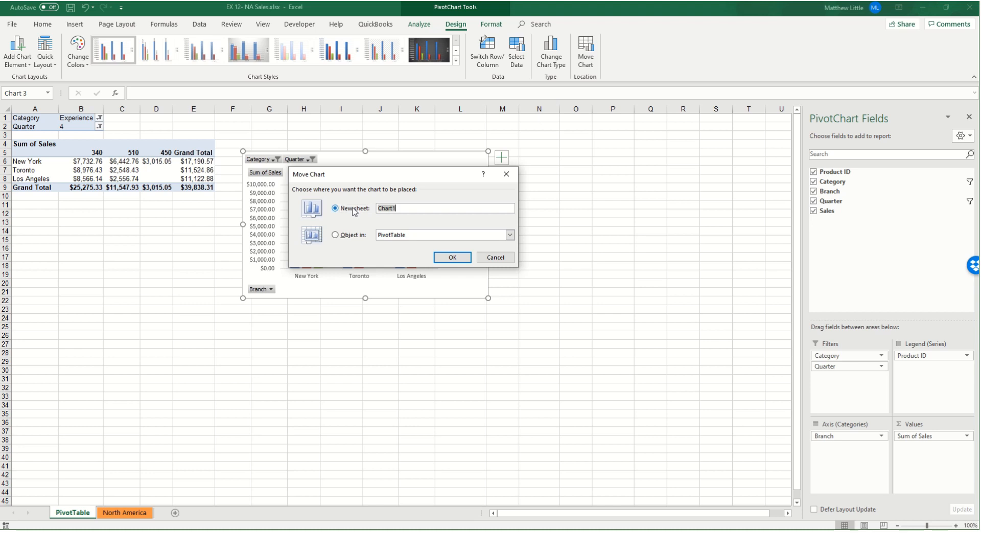
type("Pivot")
left_click(452, 257)
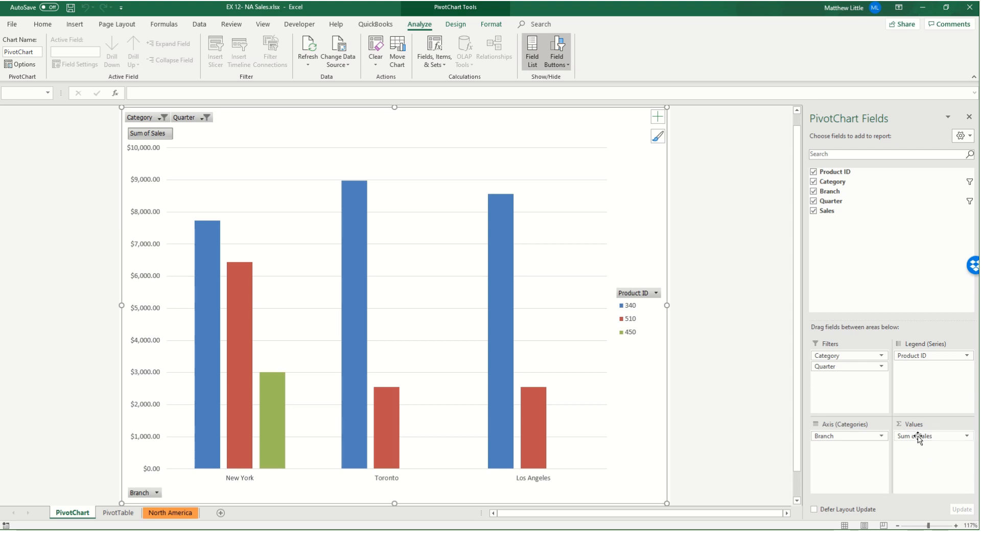
Change the PivotChart's Sales value field to summarize by Average instead of Sum.
left_click(967, 437)
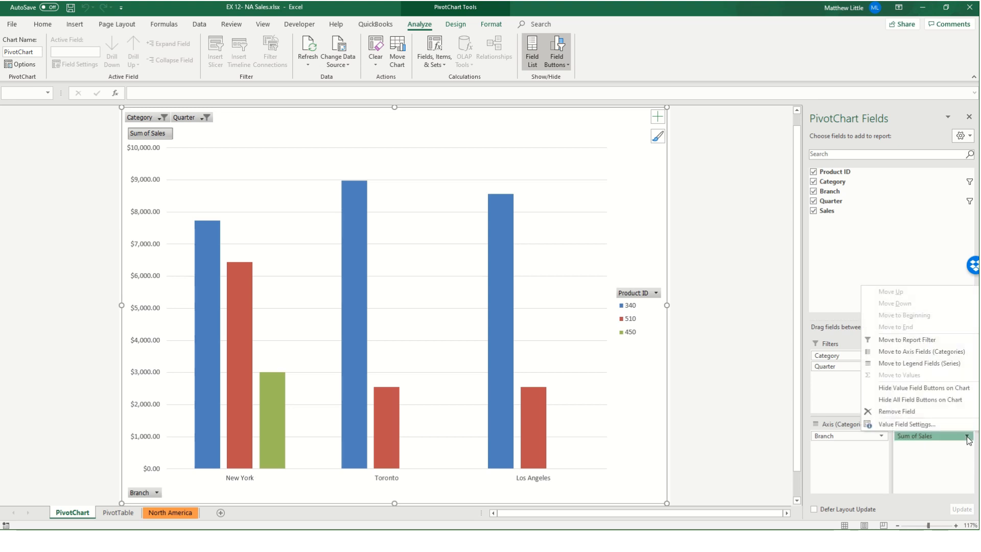
left_click(920, 424)
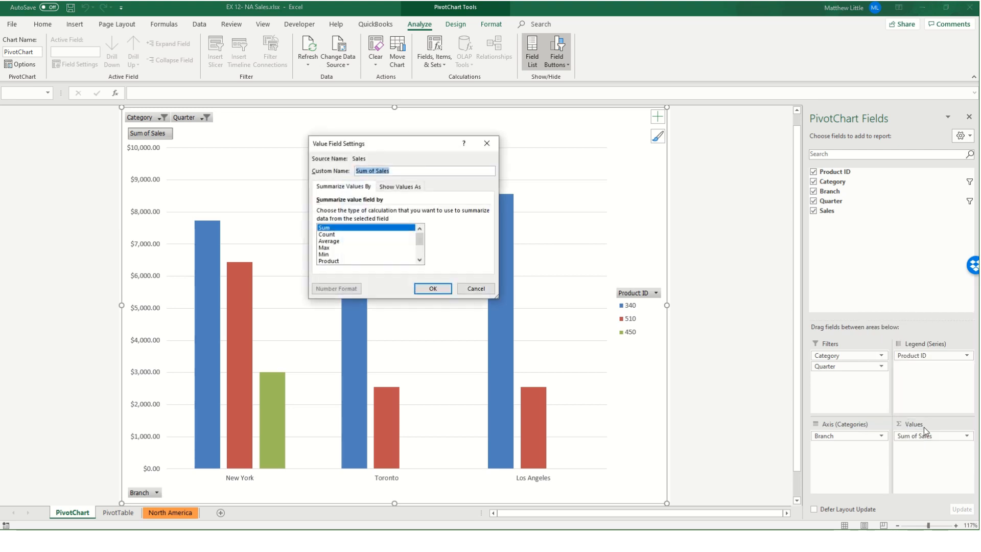
left_click(334, 241)
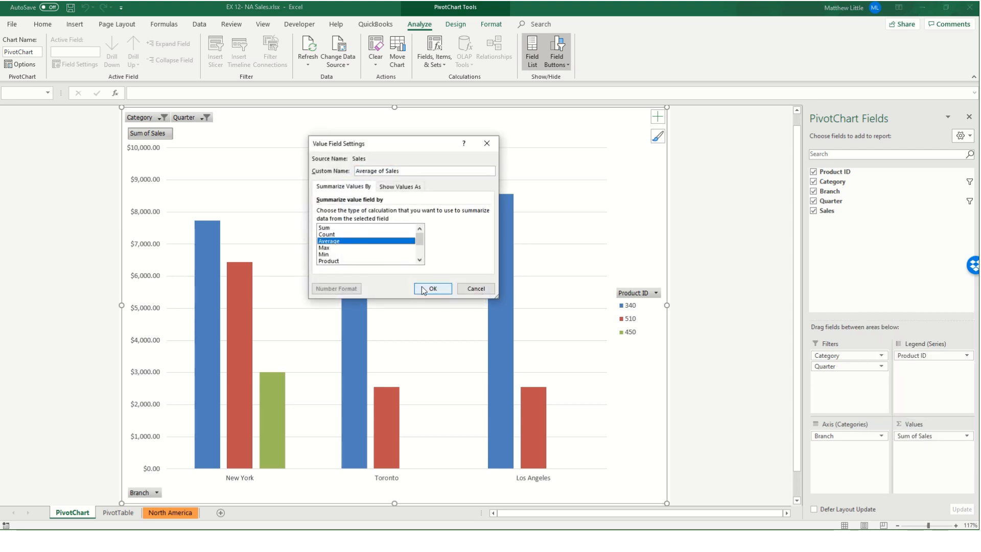
left_click(424, 289)
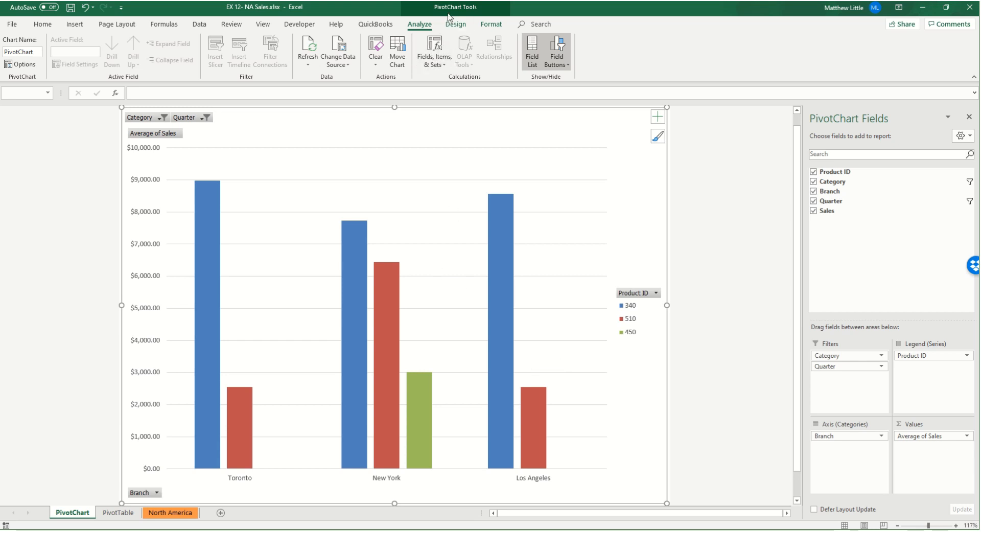
Add the title "Average Experience Sales" above the PivotChart and shift it slightly up and to the left.
left_click(449, 27)
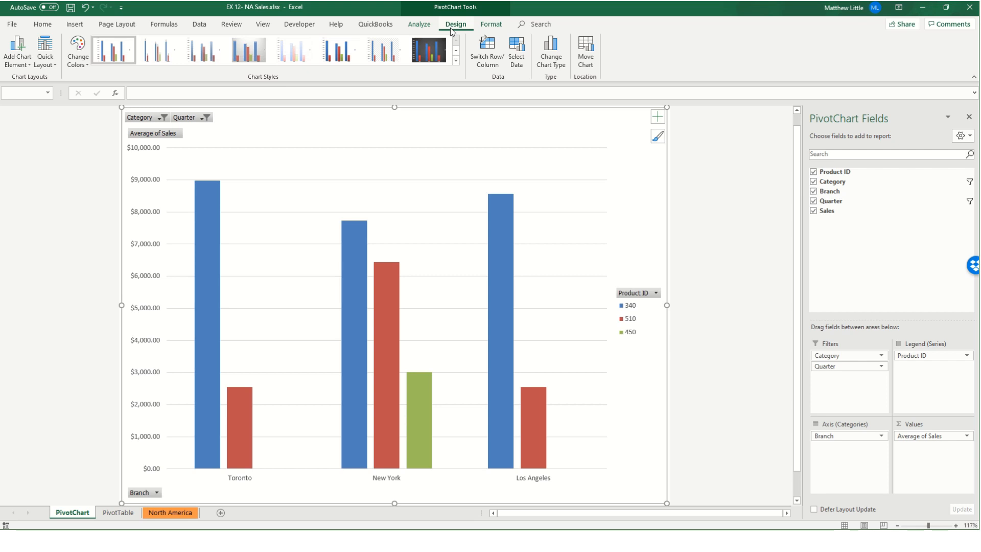
left_click(17, 60)
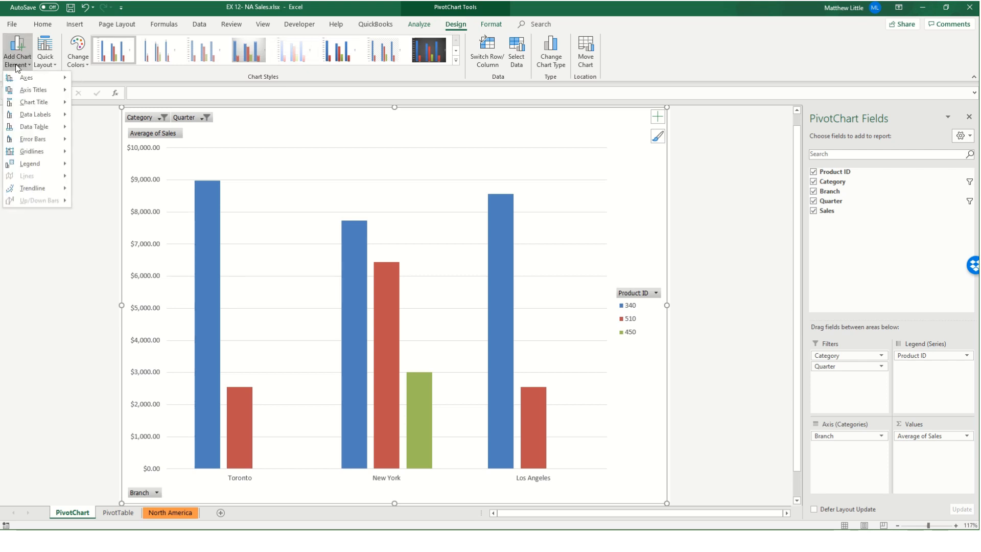
mouse_move(33, 102)
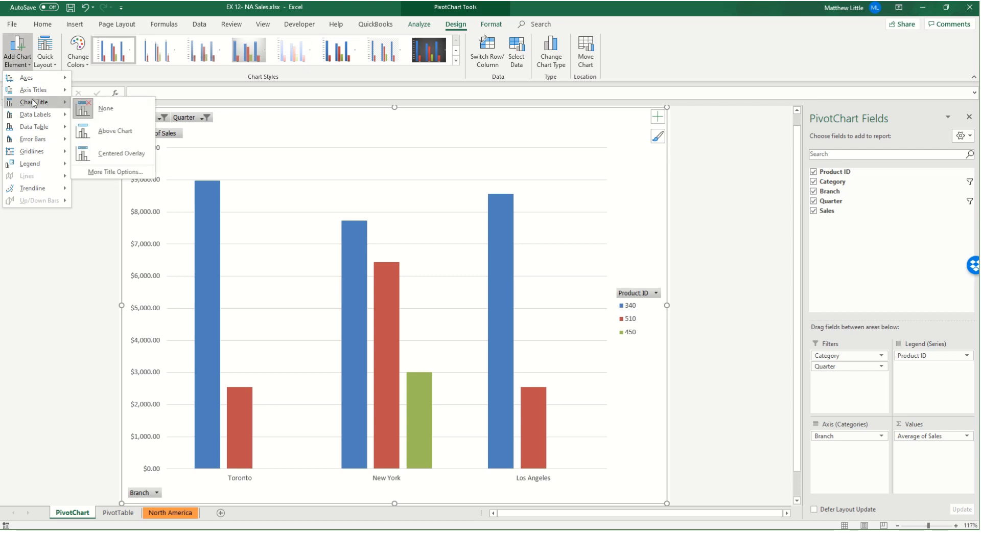
left_click(134, 130)
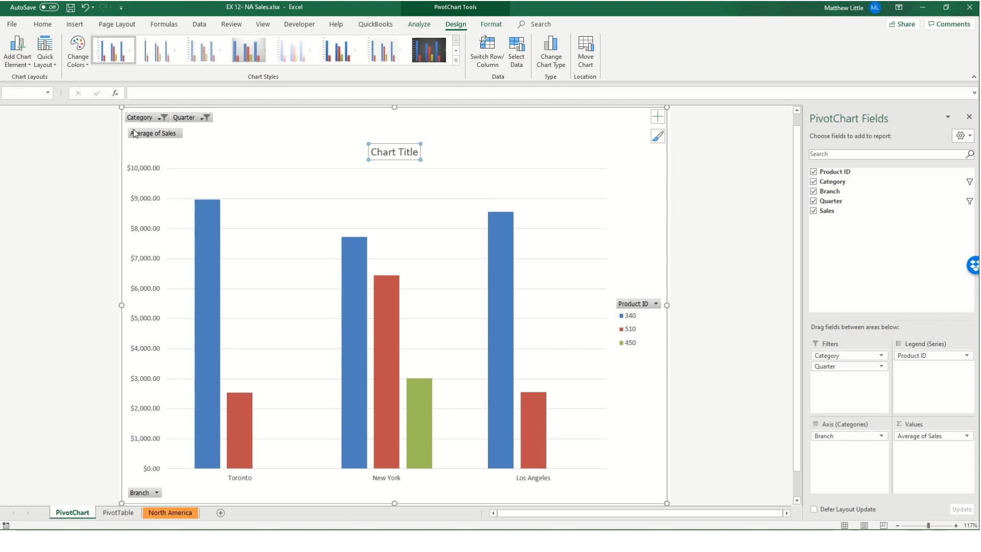
type("Aver")
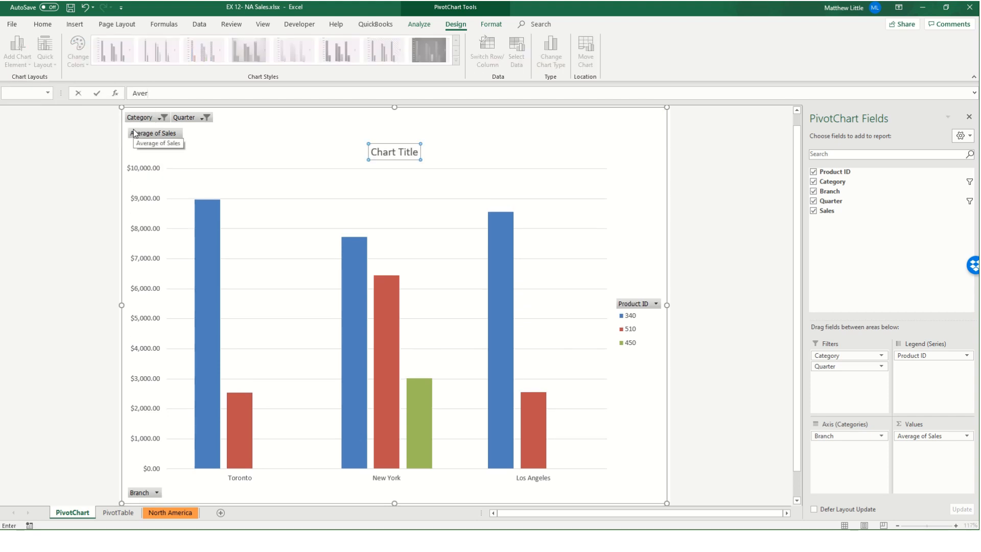
type("age E")
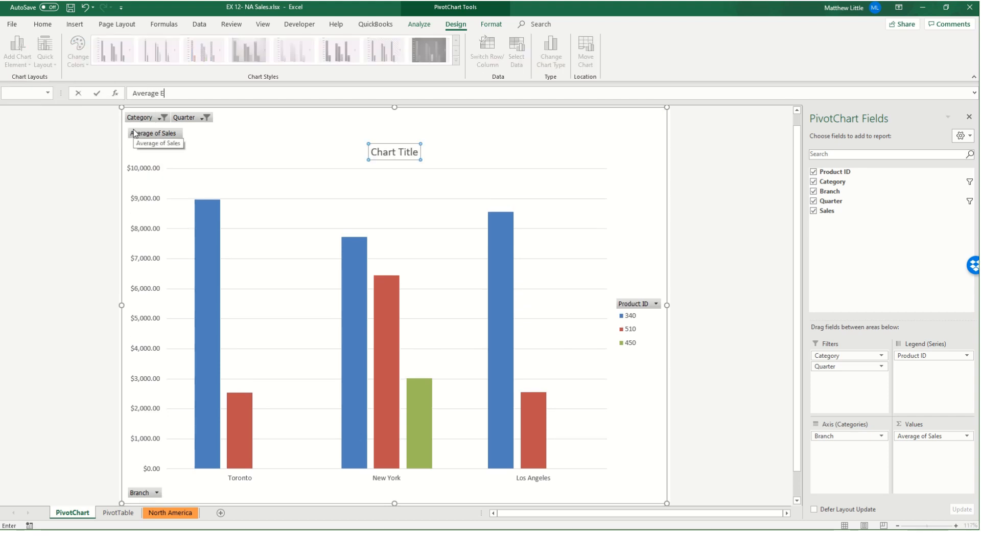
type("xperience Sale")
key("Return")
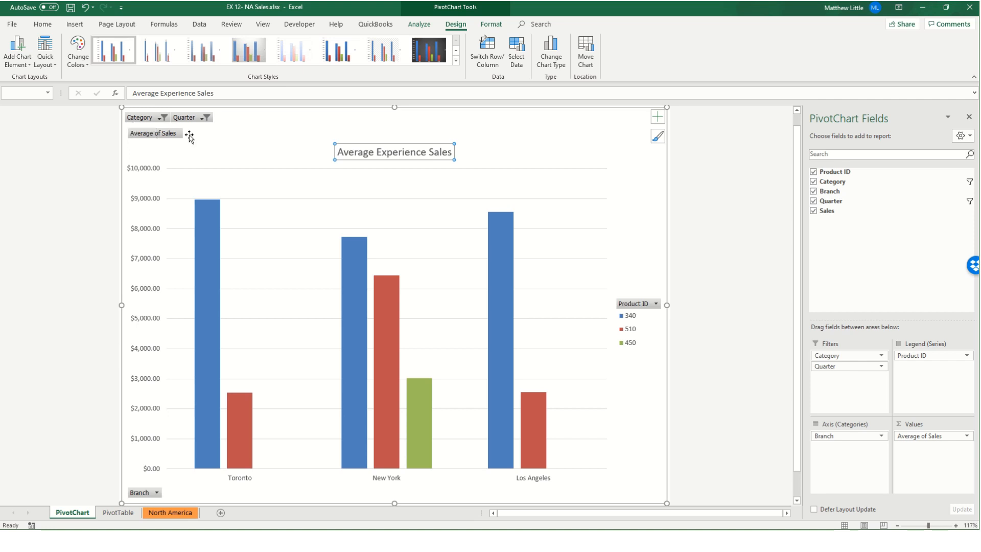
left_click_drag(382, 143, 346, 136)
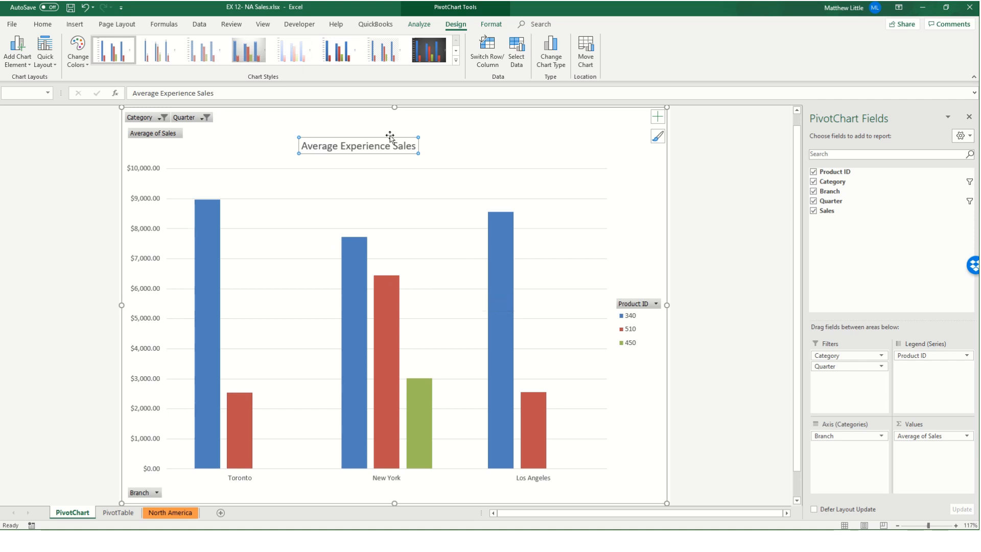
Hide all field buttons on the PivotChart.
left_click(420, 24)
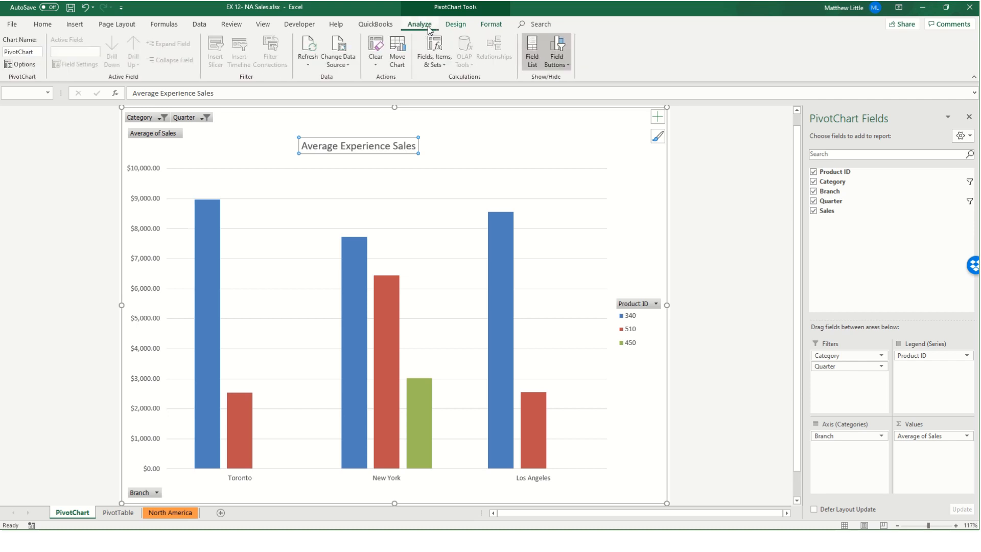
left_click(556, 48)
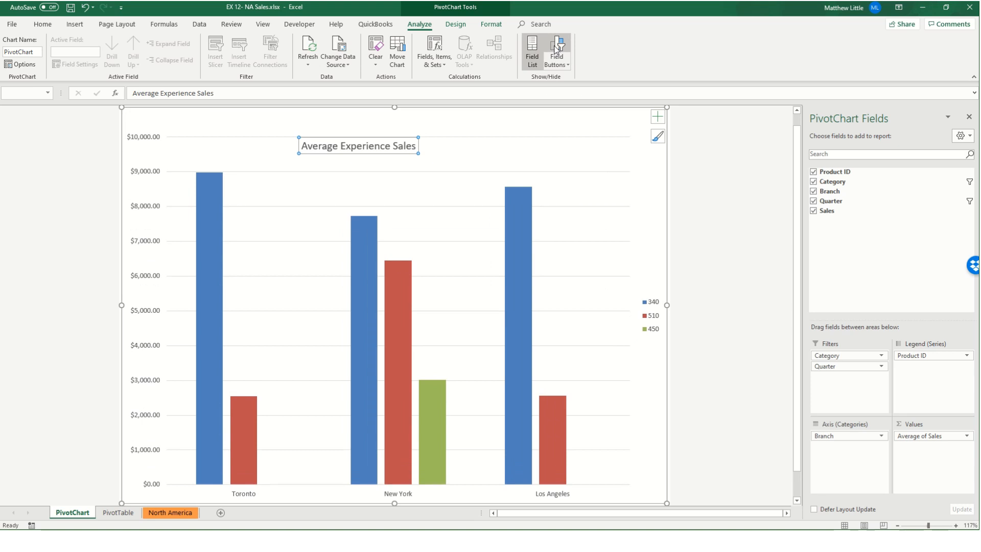
left_click(557, 49)
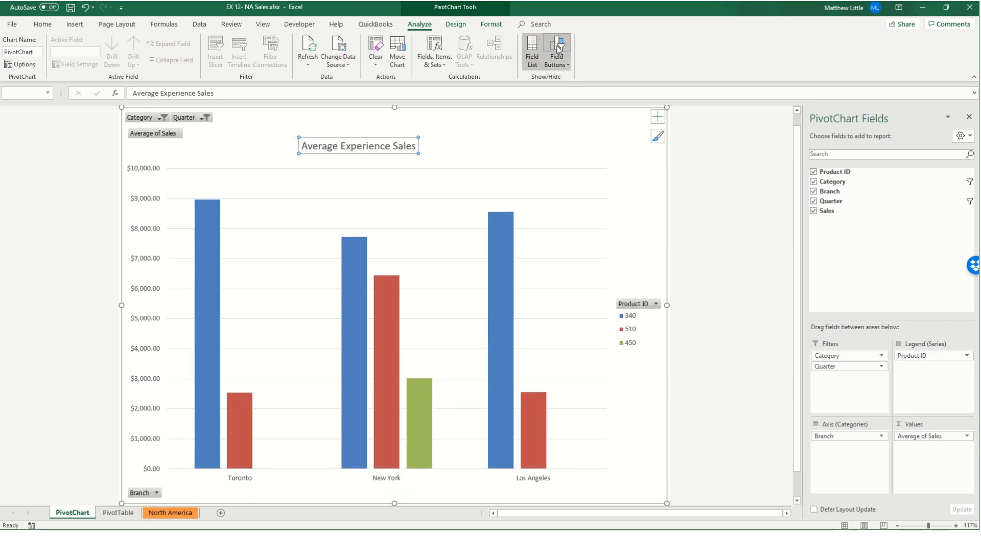
left_click(558, 48)
left_click(558, 49)
left_click(557, 48)
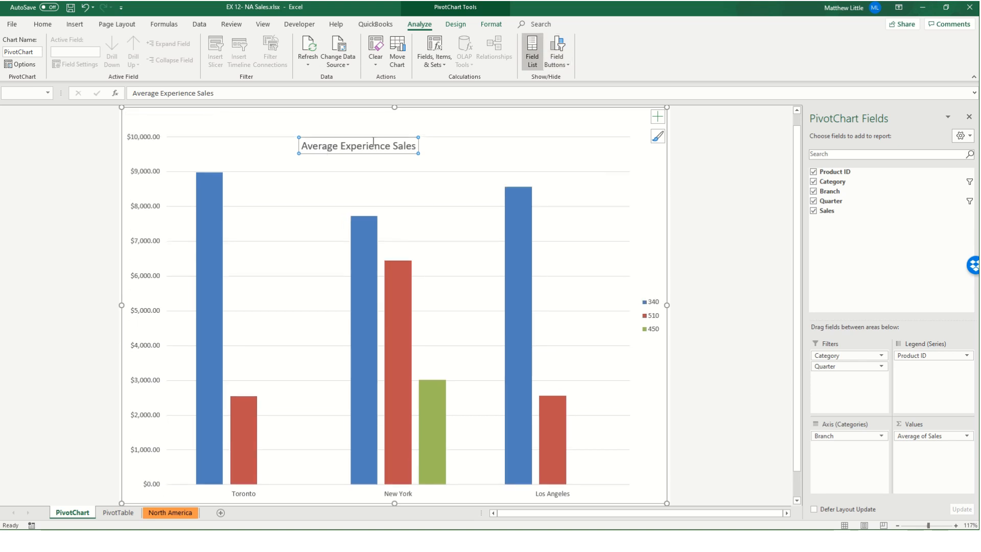
Add a custom footer with "your Name" in the center section of the PivotChart sheet, and save the workbook.
left_click(12, 24)
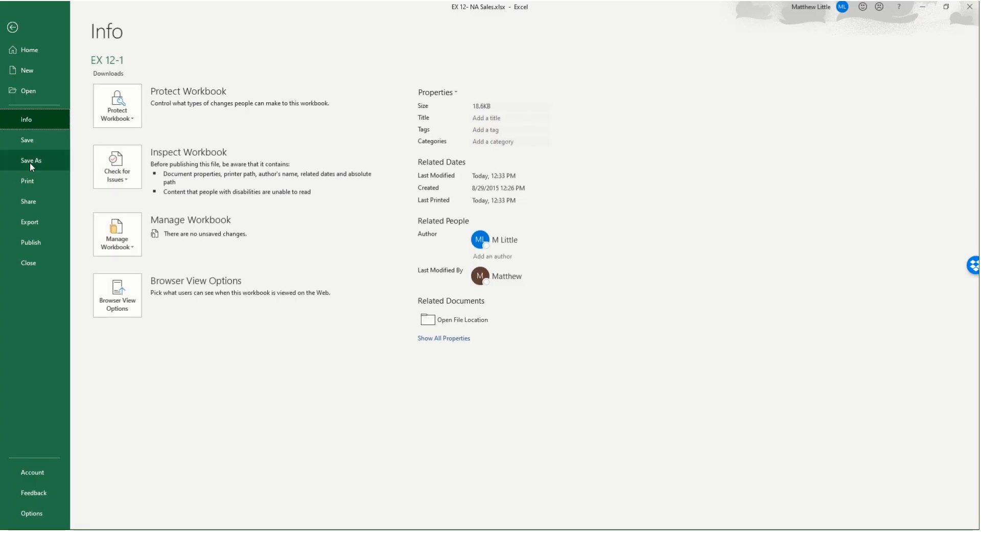
left_click(32, 180)
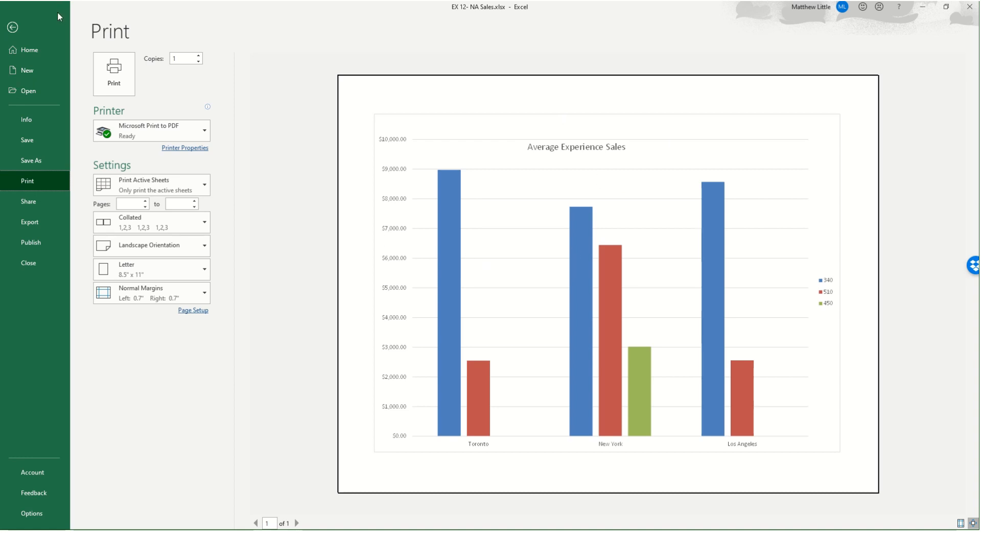
left_click(13, 28)
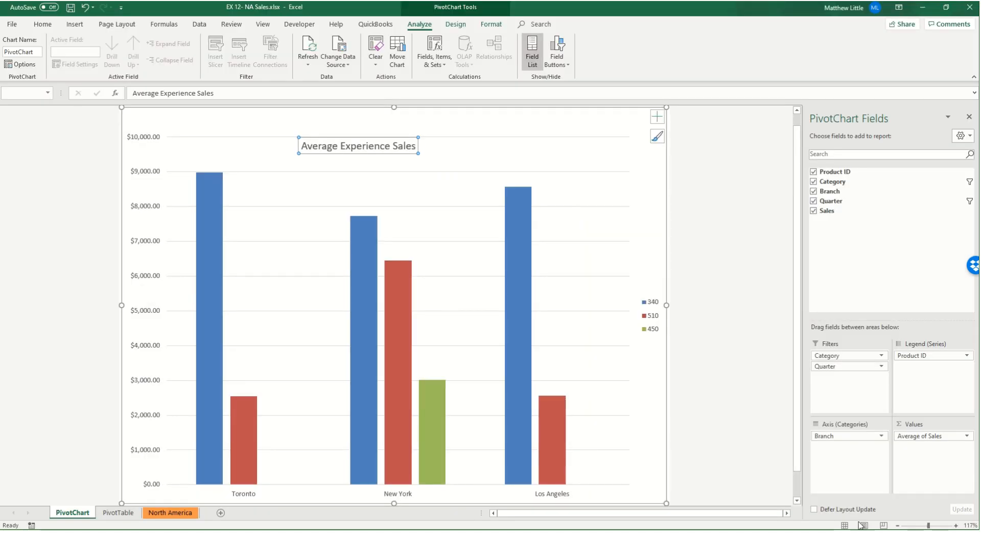
left_click(85, 26)
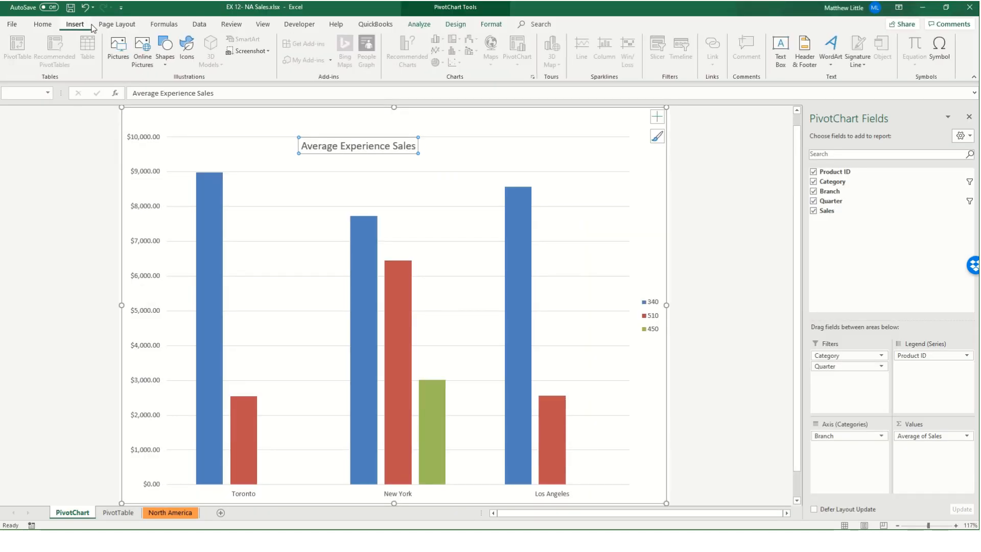
left_click(812, 62)
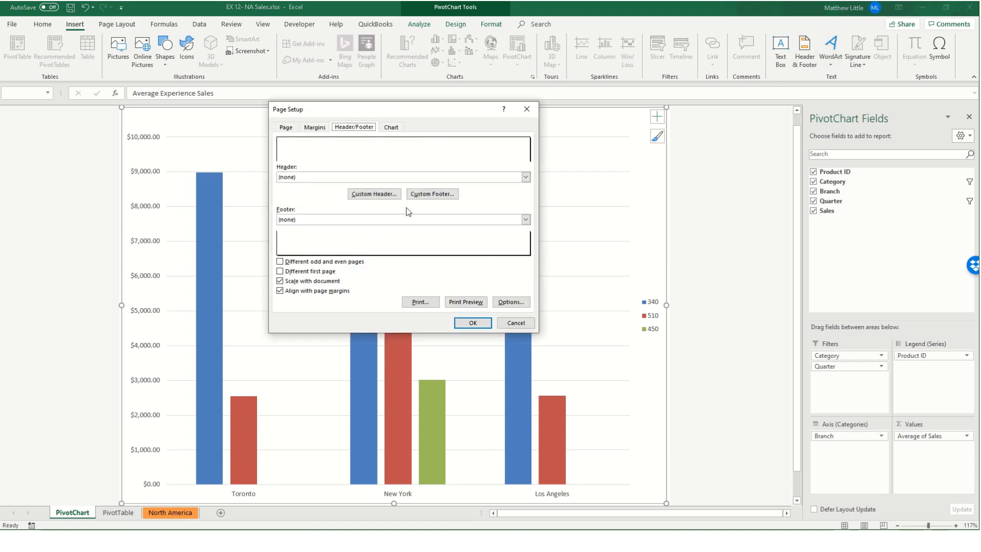
left_click(415, 195)
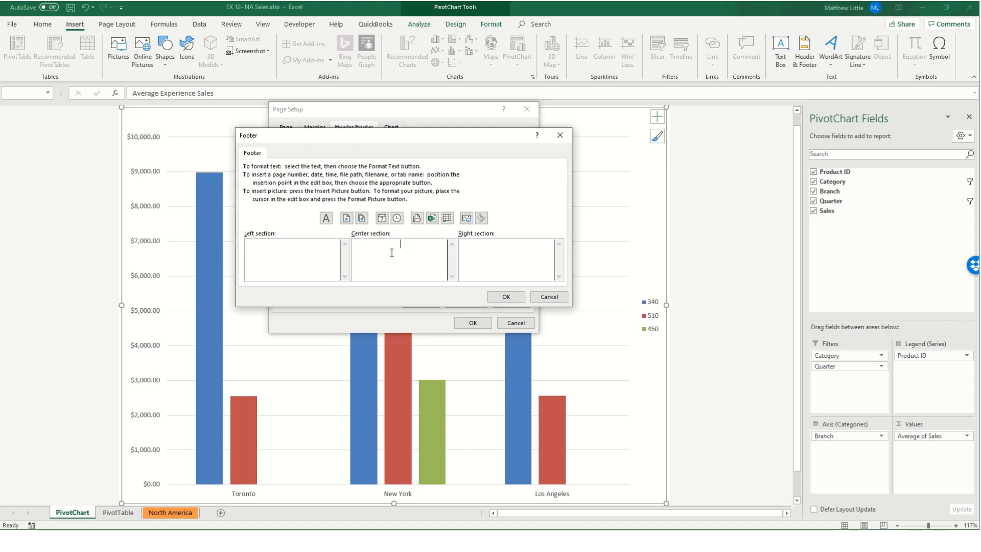
type("your Name")
left_click(499, 298)
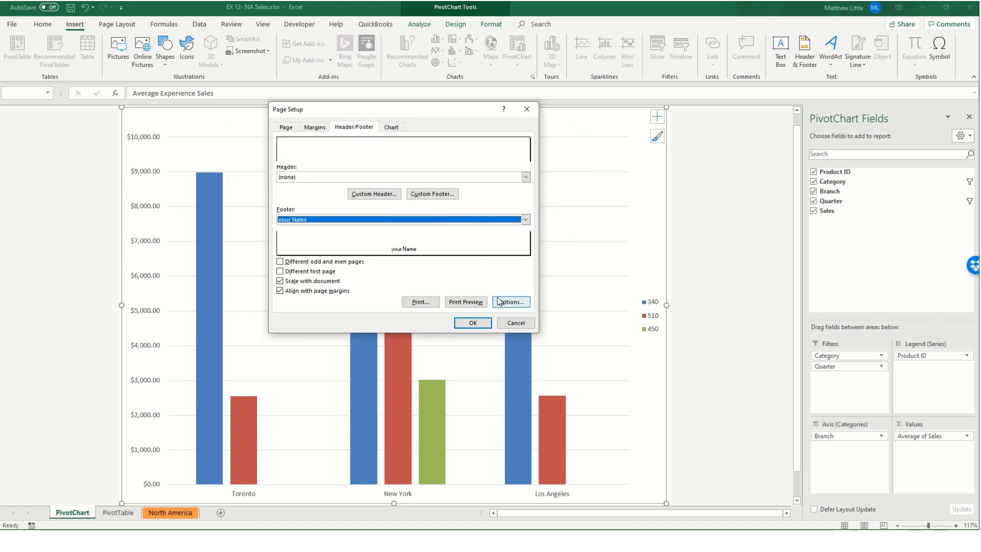
left_click(472, 322)
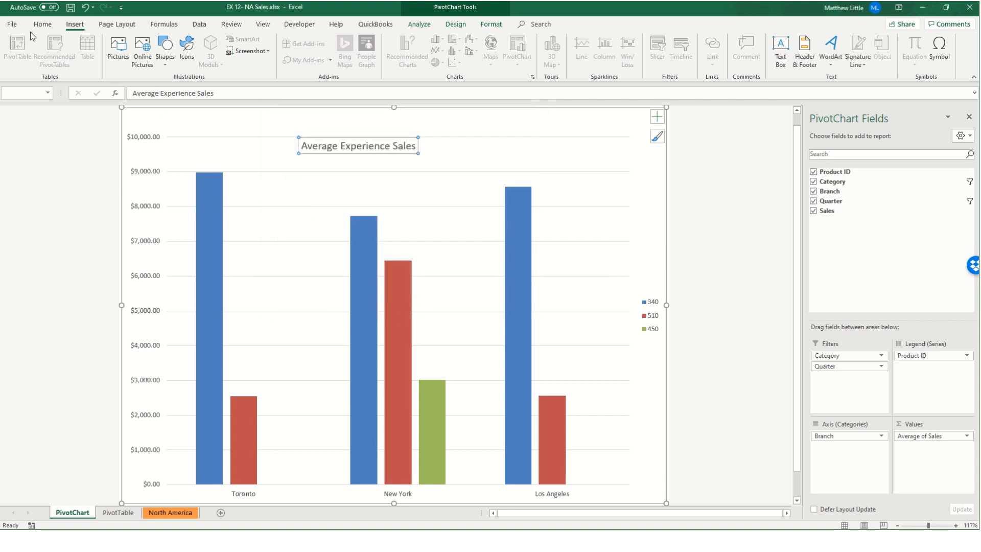
left_click(70, 8)
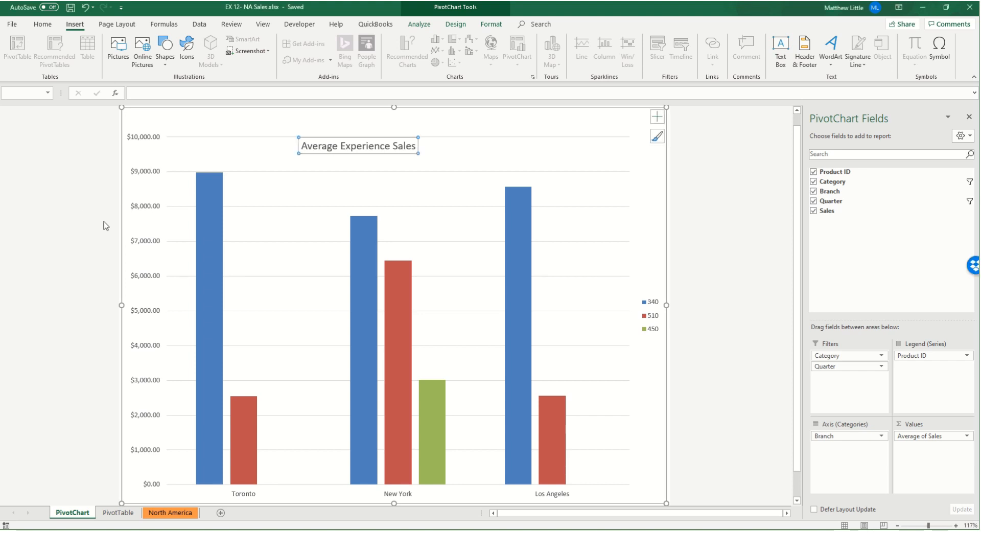
On the PivotTable sheet, set the Category filter to (All).
left_click(127, 514)
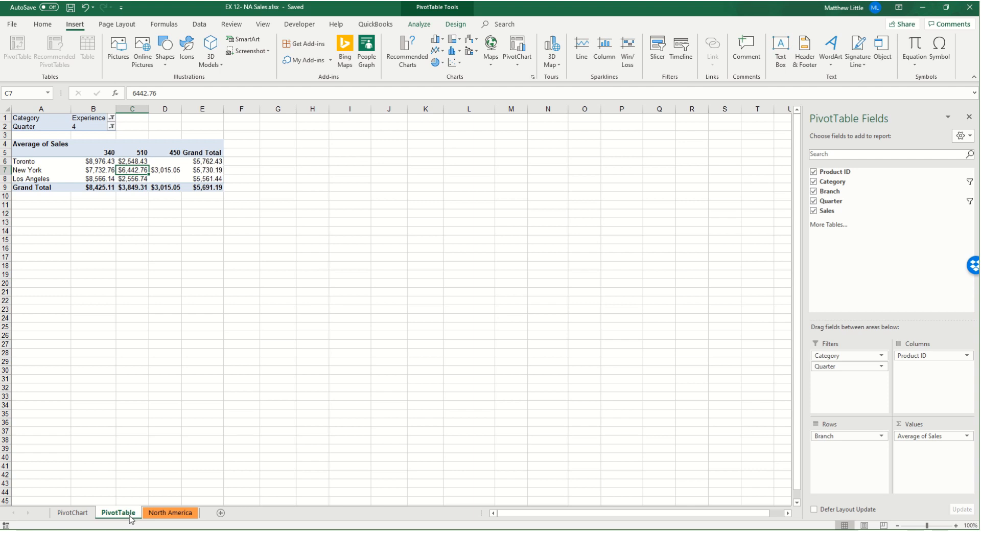
left_click(112, 119)
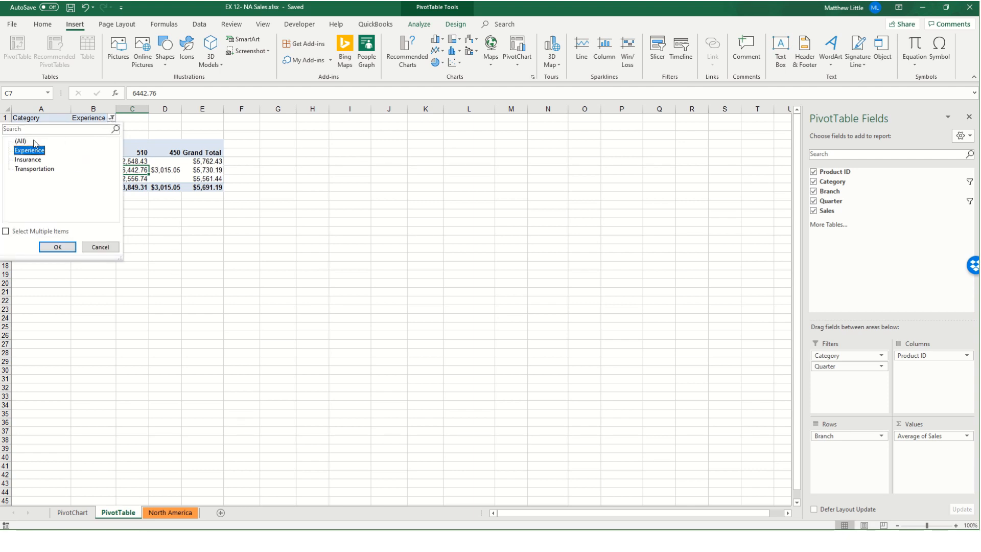
left_click(17, 145)
left_click(49, 248)
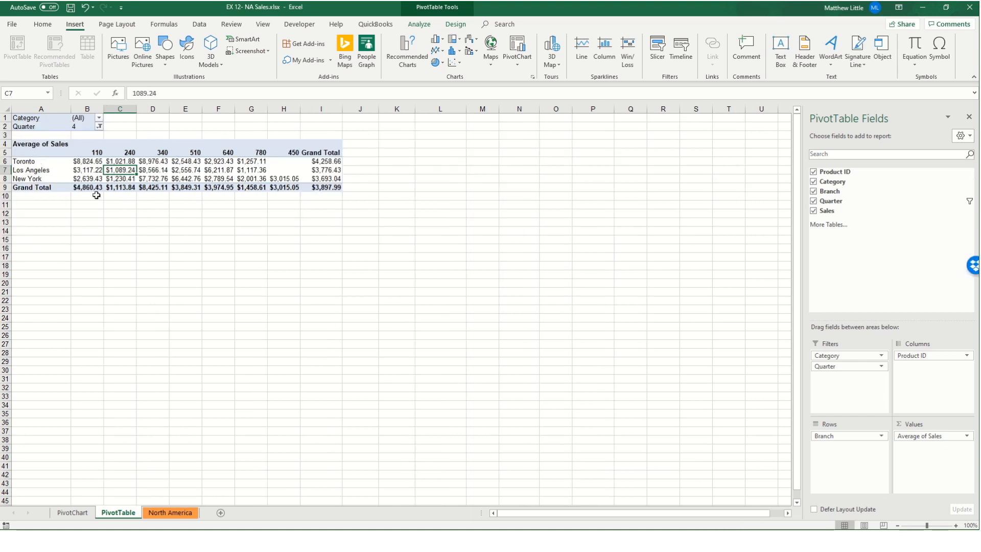
Summarize the PivotTable's Sales values by Sum.
right_click(47, 146)
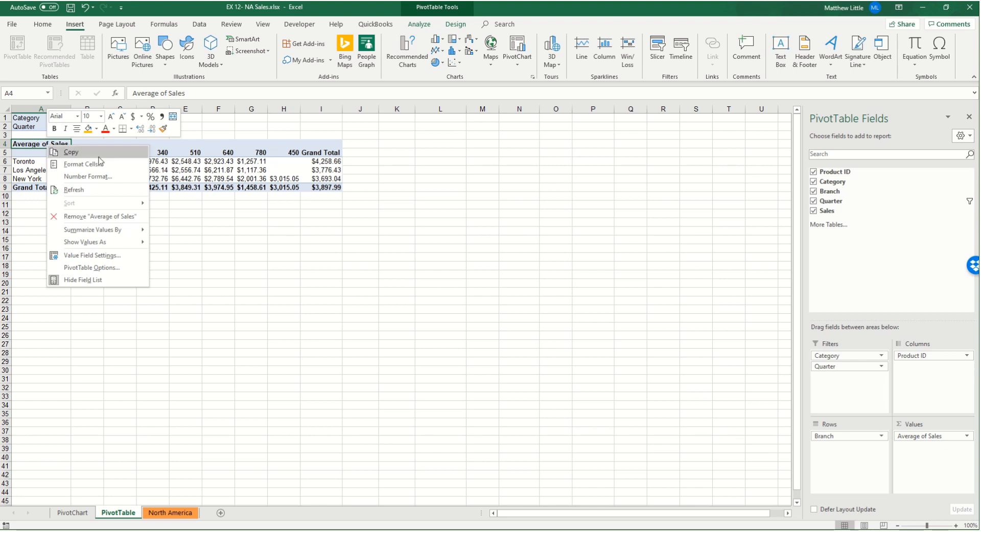
mouse_move(125, 235)
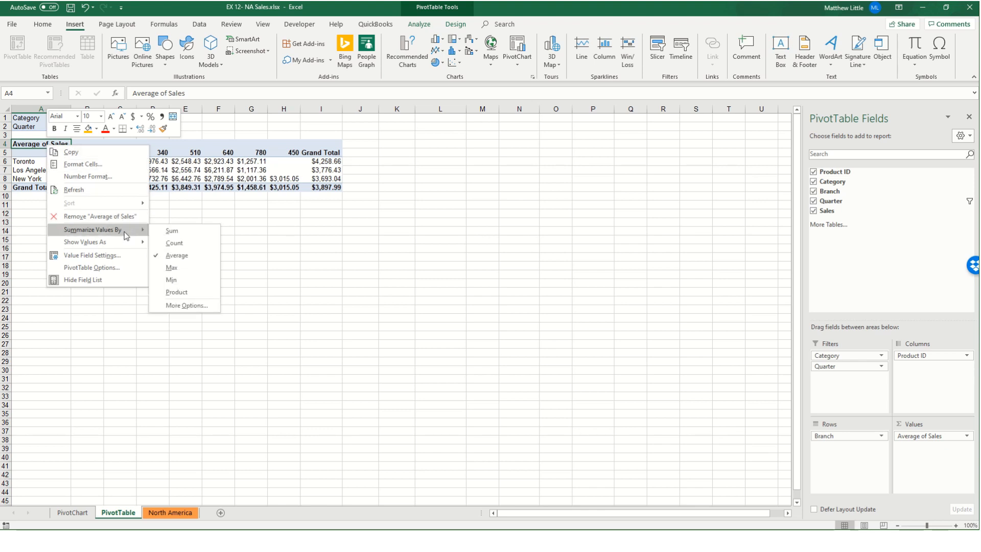
left_click(174, 230)
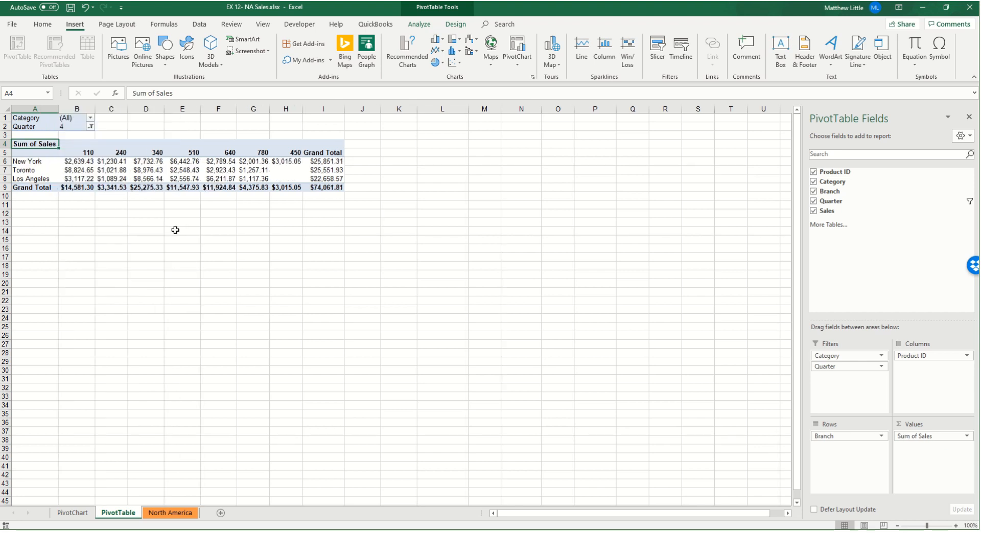
On the North America sheet, enter the label "Total Los Angeles Sales" in cell G1.
left_click(173, 513)
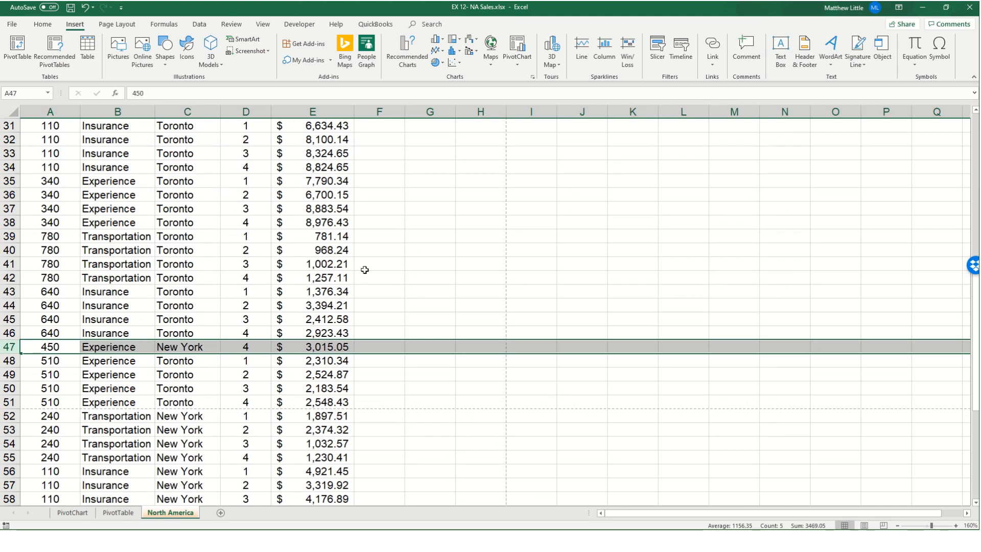
scroll(352, 272, "up", 10)
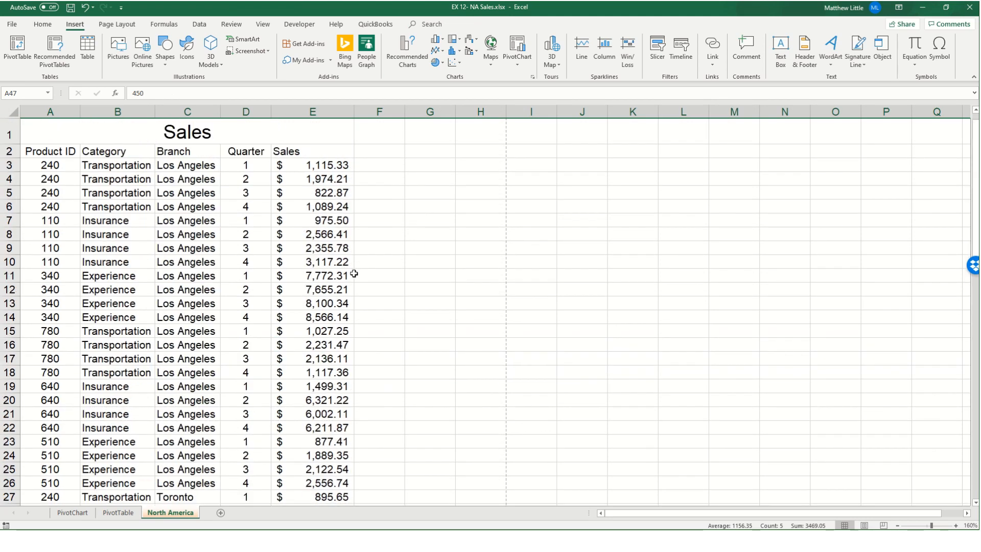
left_click(427, 137)
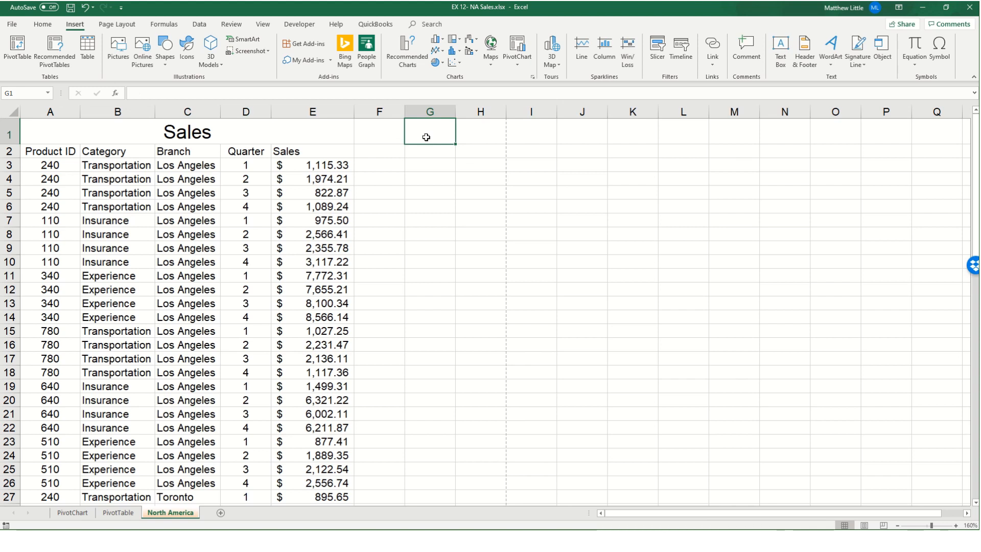
type("Total Los")
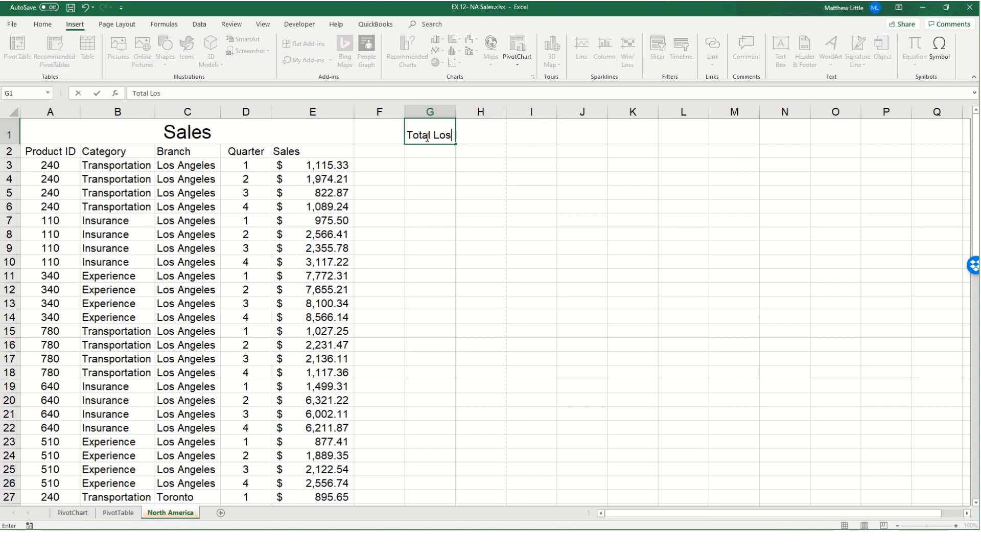
type(" Angeles Sales")
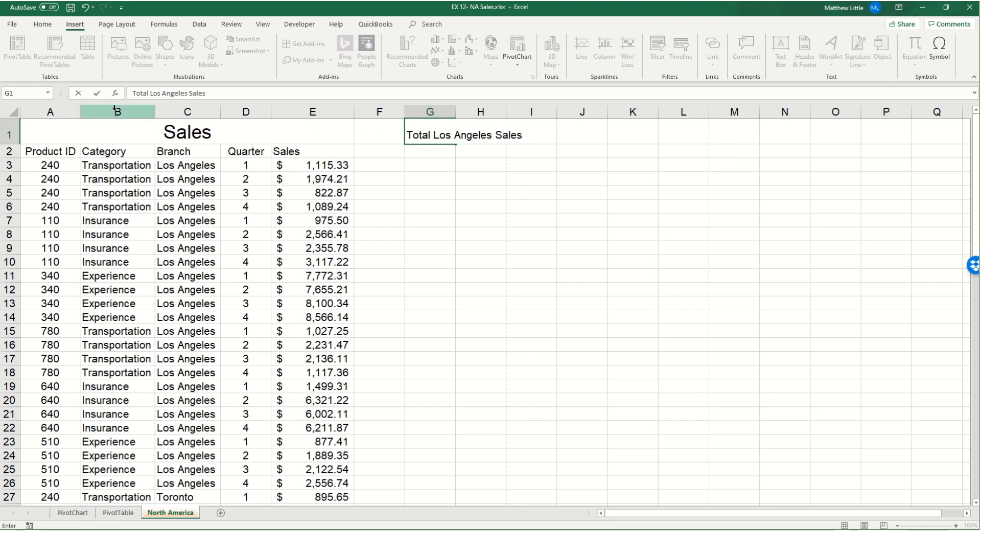
left_click(100, 96)
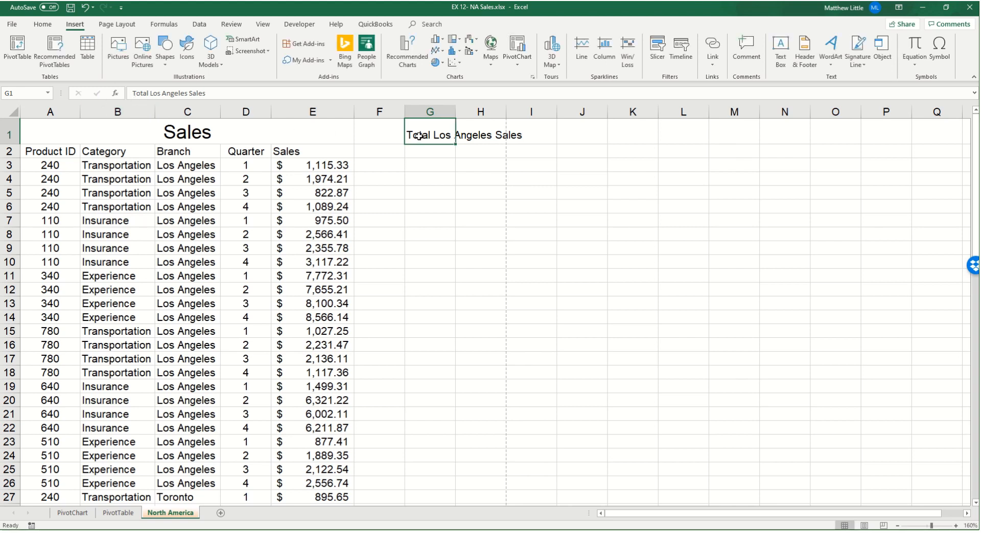
Right-align and bold the label in G1, and autofit column G to its width.
left_click(44, 24)
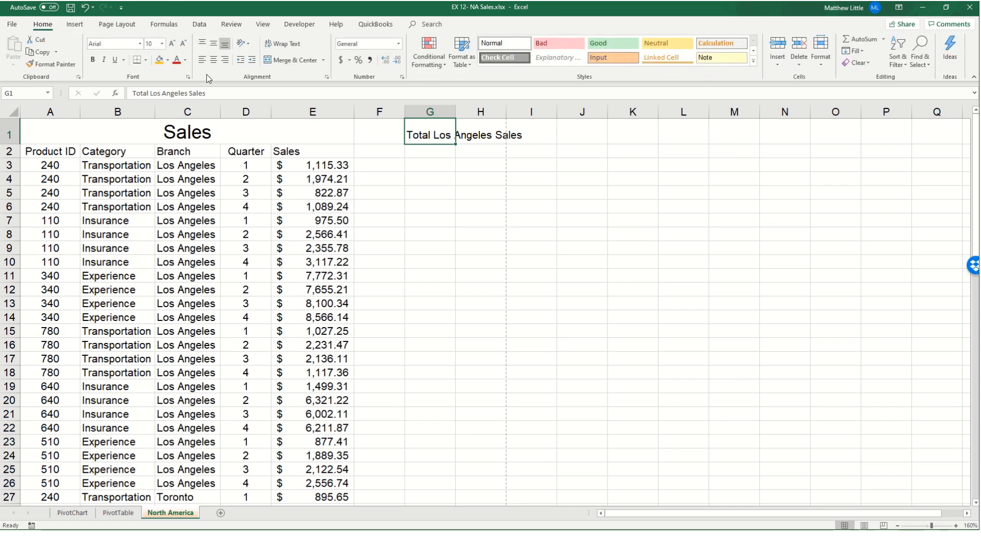
left_click(225, 60)
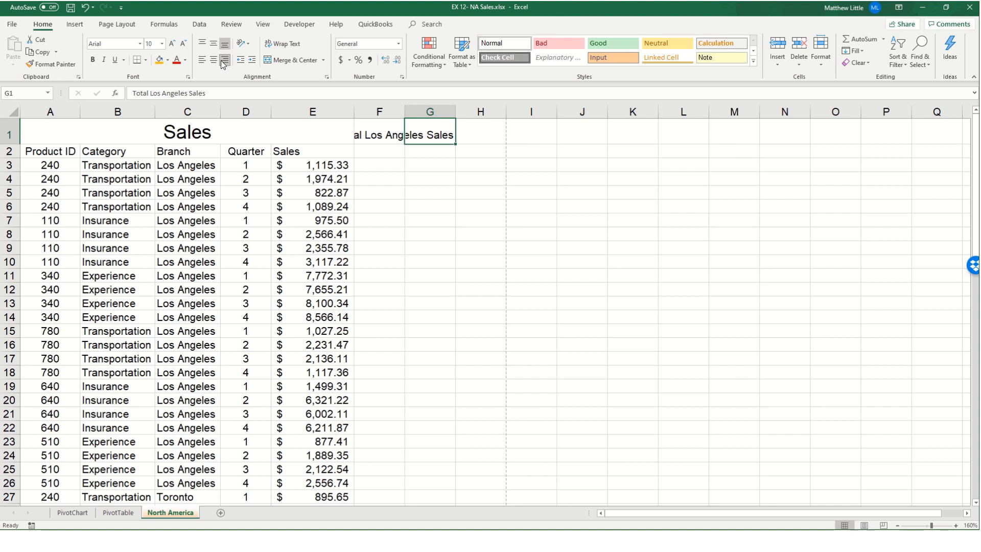
left_click(93, 60)
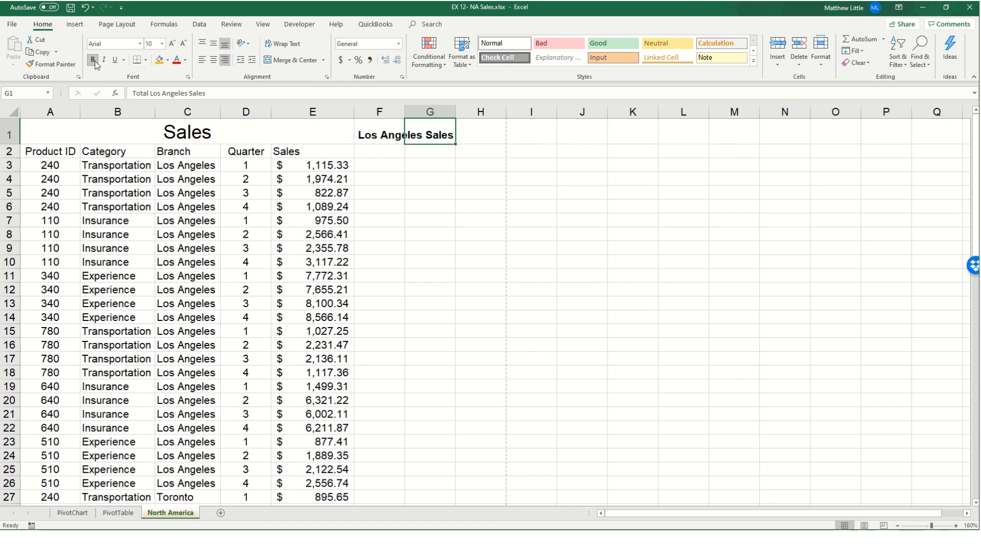
double_click(456, 112)
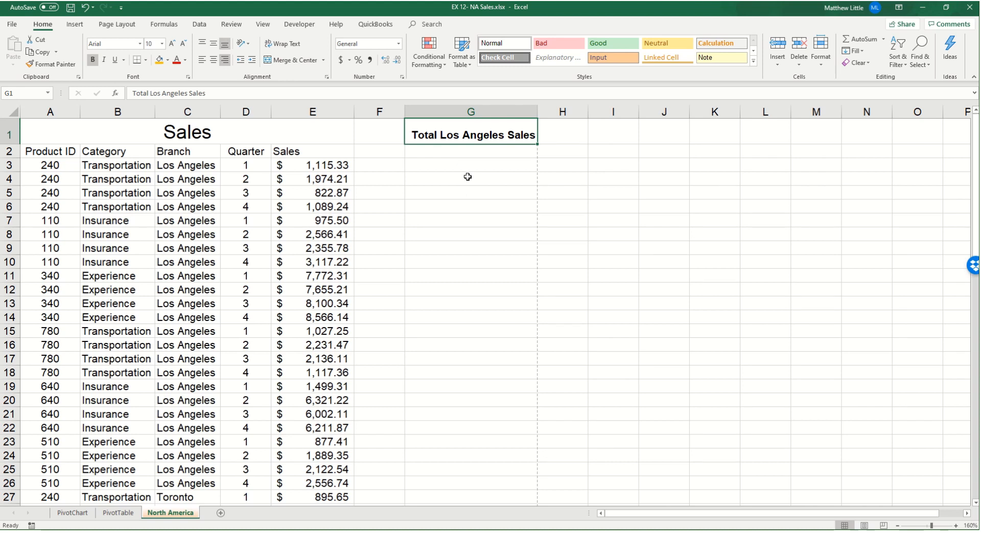
In G2, enter a formula referencing the Los Angeles grand total on the PivotTable sheet, and apply the Accounting number format.
left_click(559, 135)
left_click(478, 151)
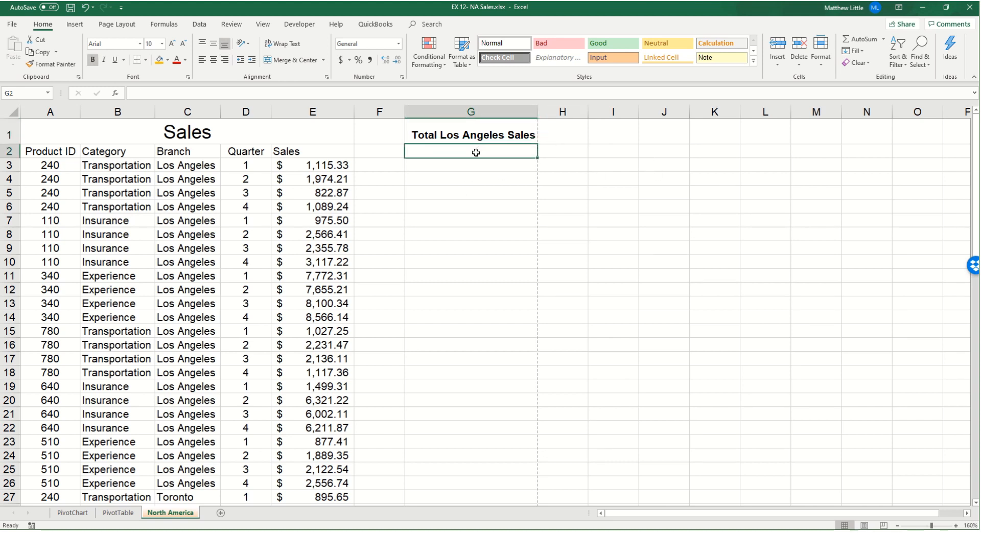
type("=")
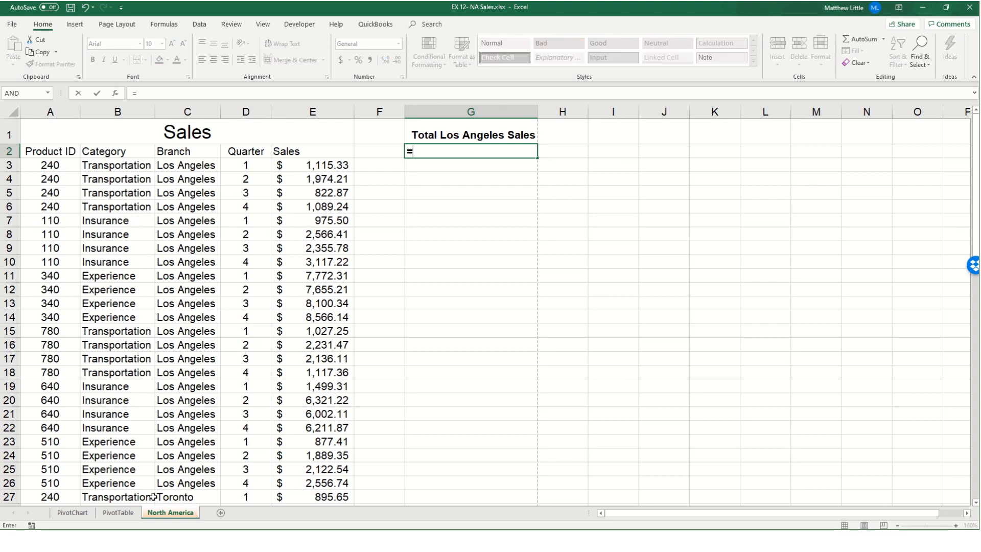
left_click(118, 513)
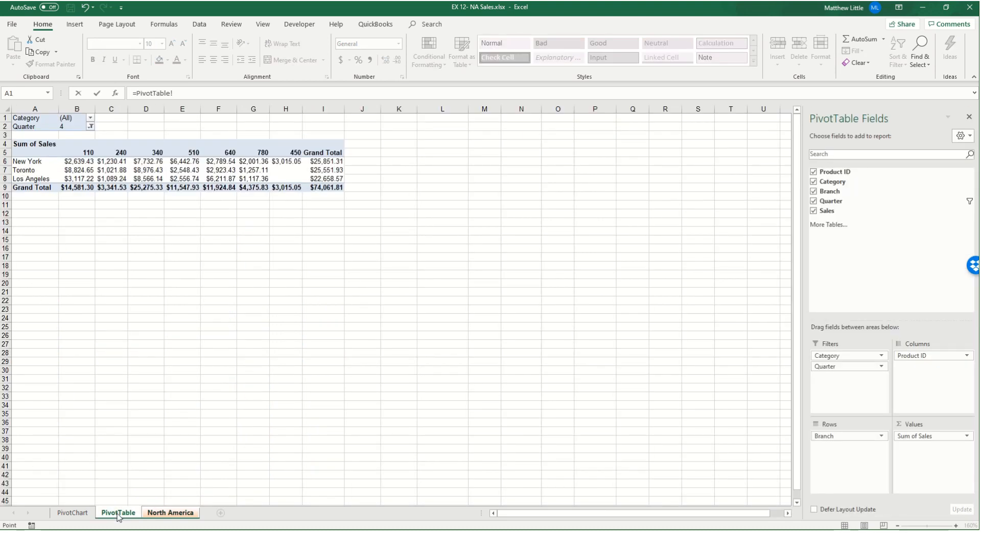
left_click(326, 179)
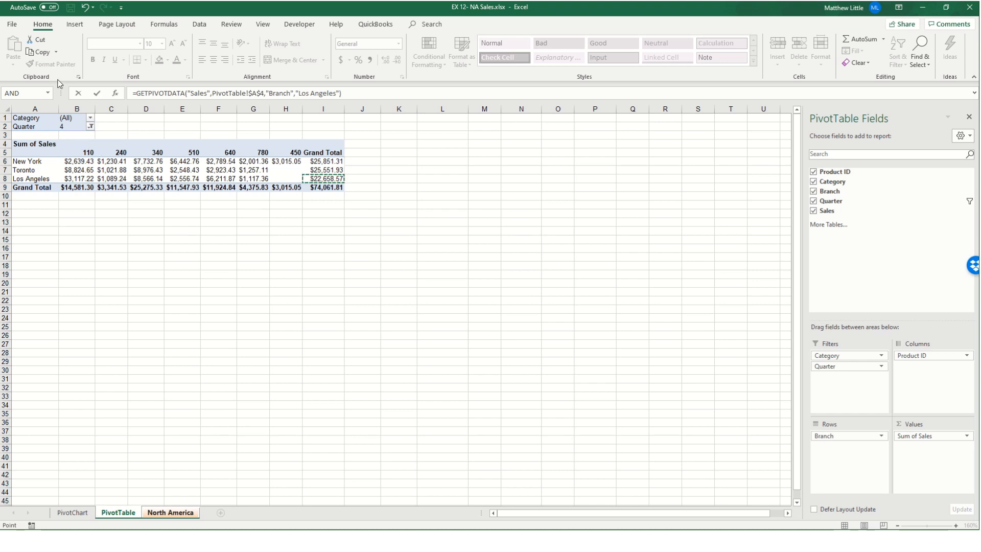
left_click(97, 95)
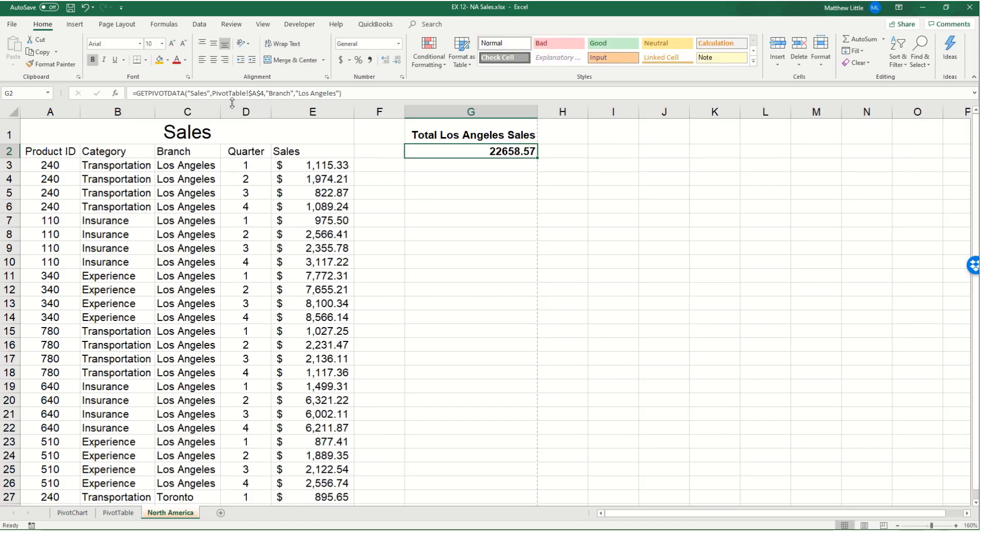
left_click(341, 60)
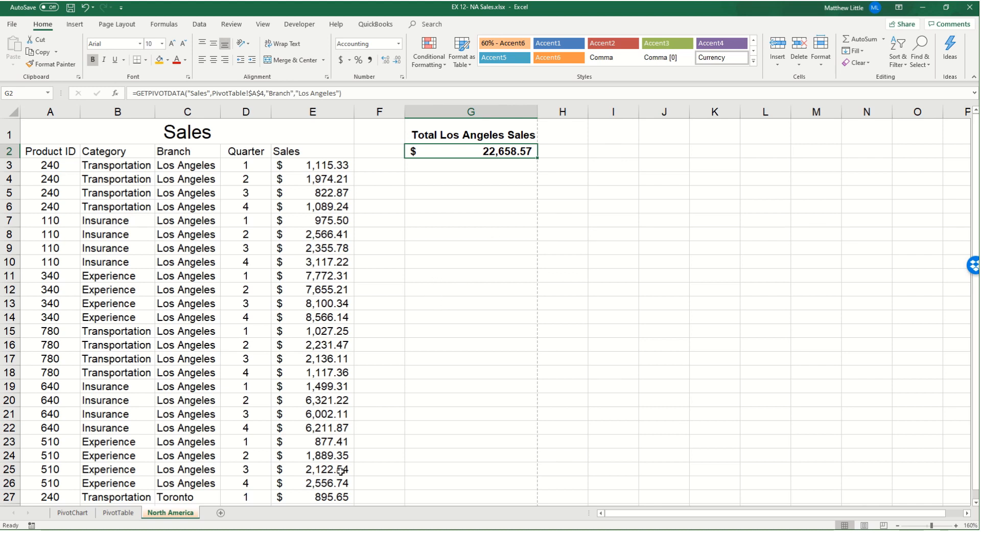
Set the PivotTable's Quarter filter to (All), and return to the North America sheet.
left_click(118, 513)
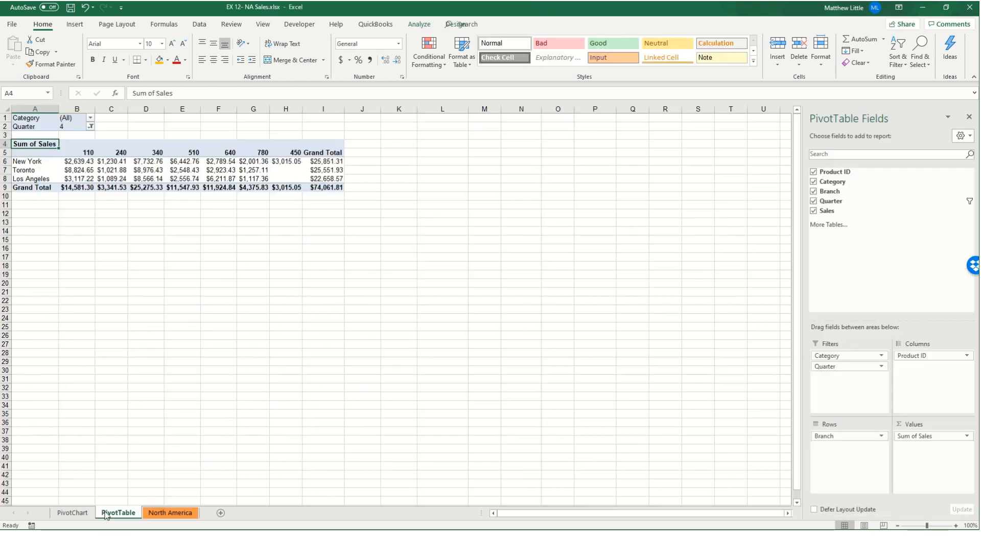
left_click(90, 126)
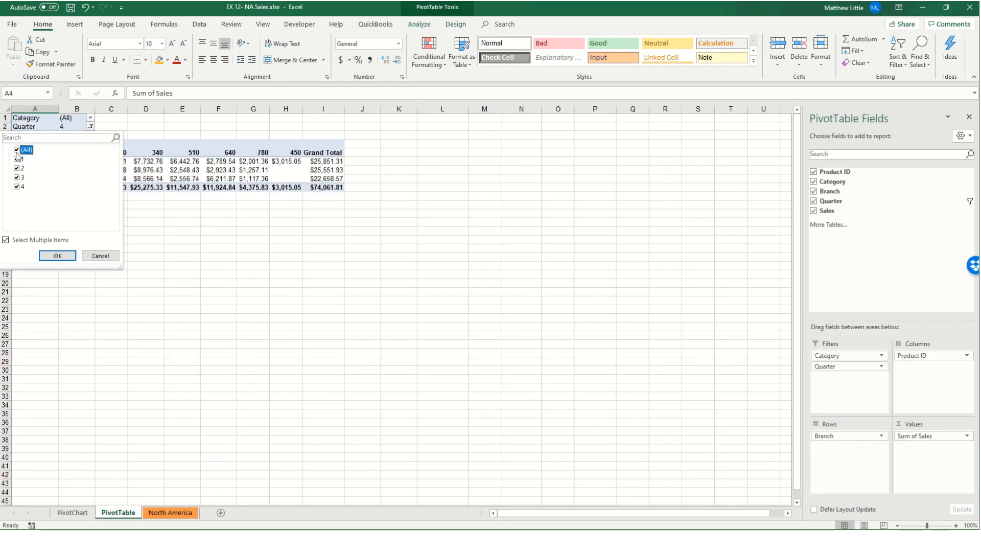
left_click(57, 255)
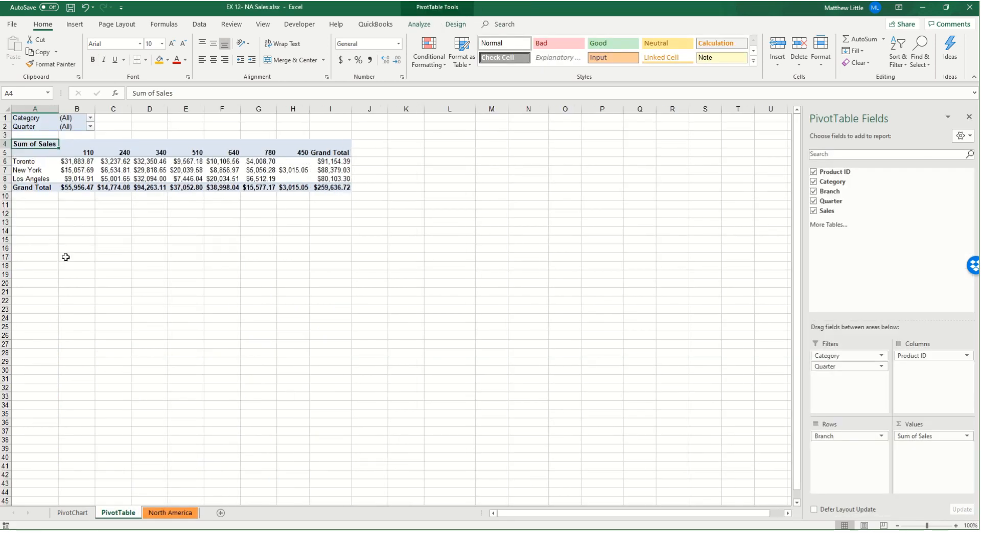
left_click(163, 511)
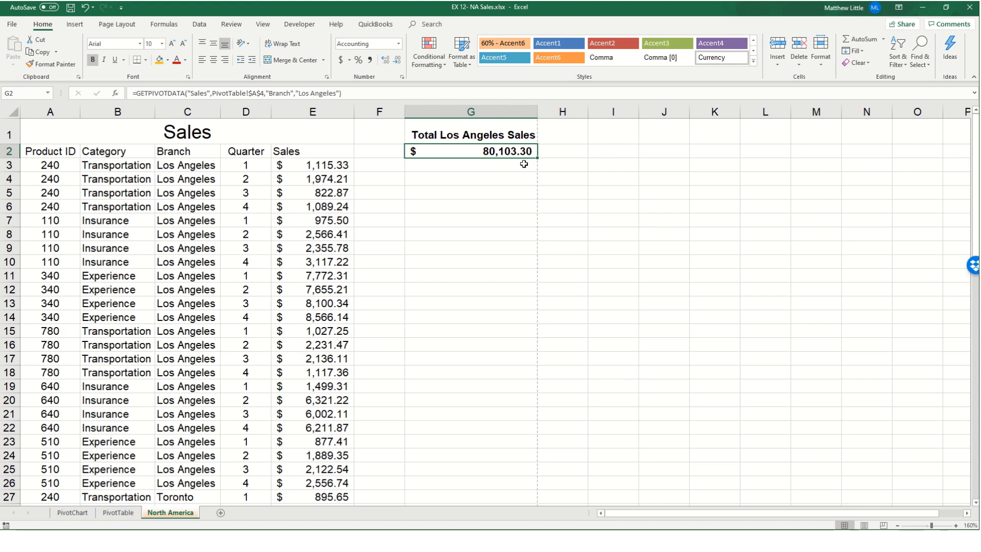
Add "Your Name" to the center section of the North America sheet's footer.
left_click(76, 25)
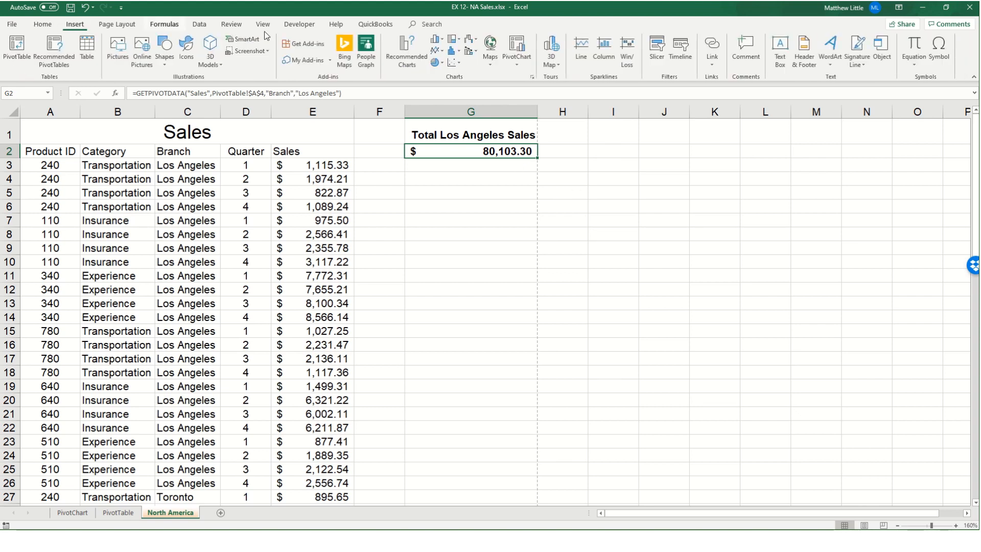
left_click(804, 51)
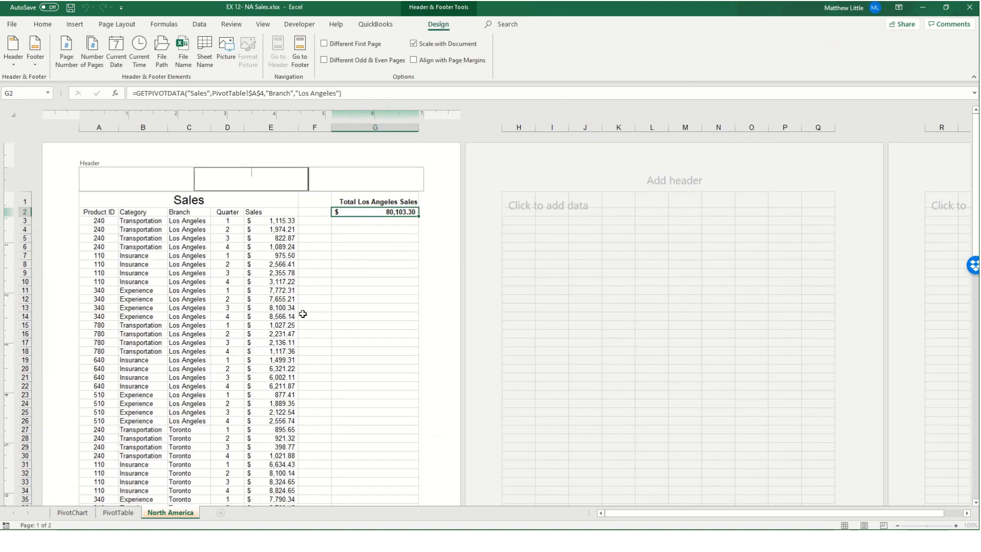
left_click(300, 51)
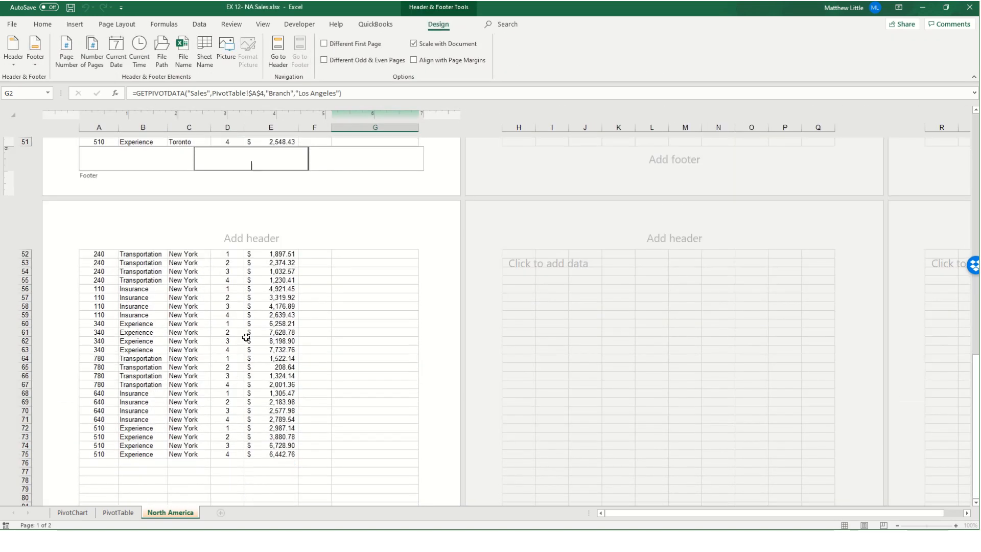
type("Your Name")
left_click(274, 306)
scroll(379, 211, "up", 2)
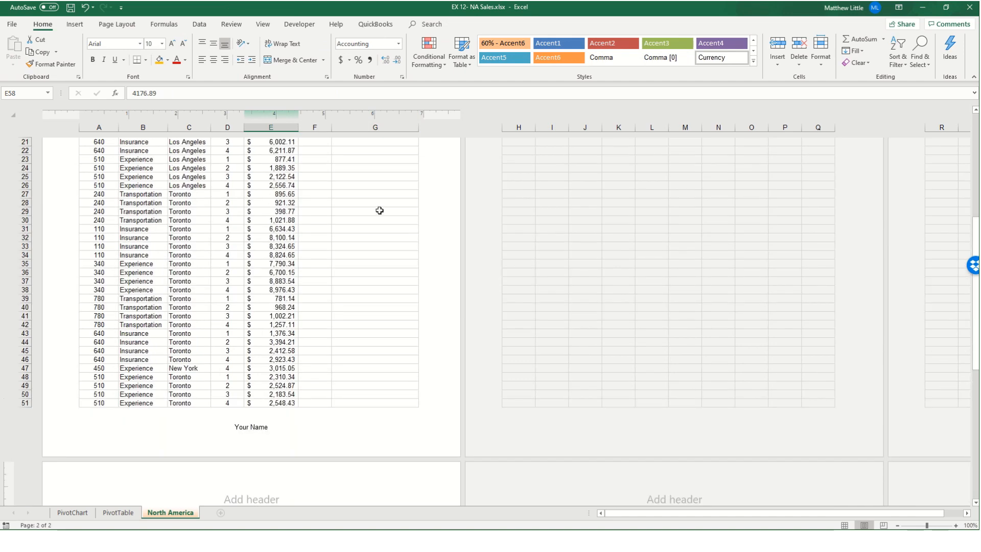
Return the sheet to Normal view and save the workbook.
left_click(845, 526)
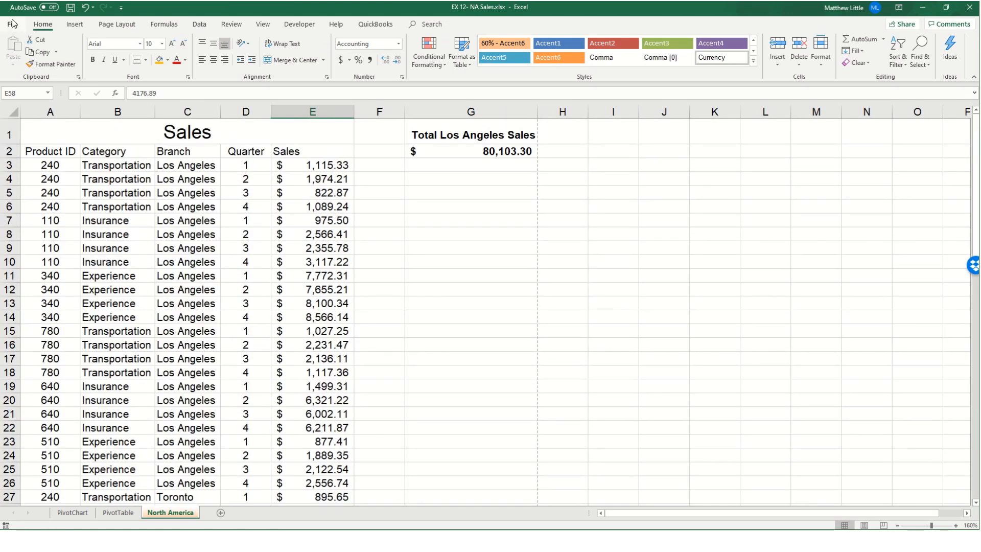
left_click(70, 8)
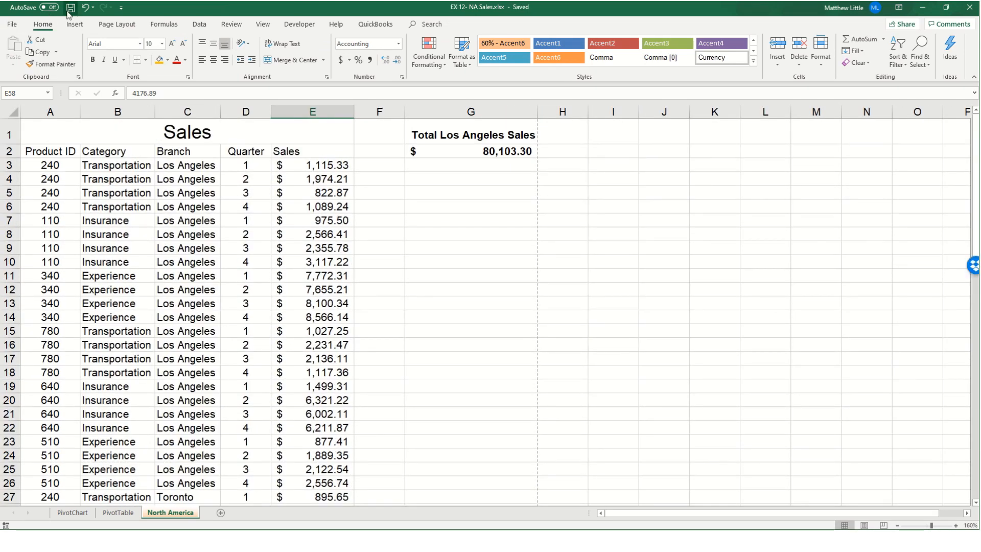